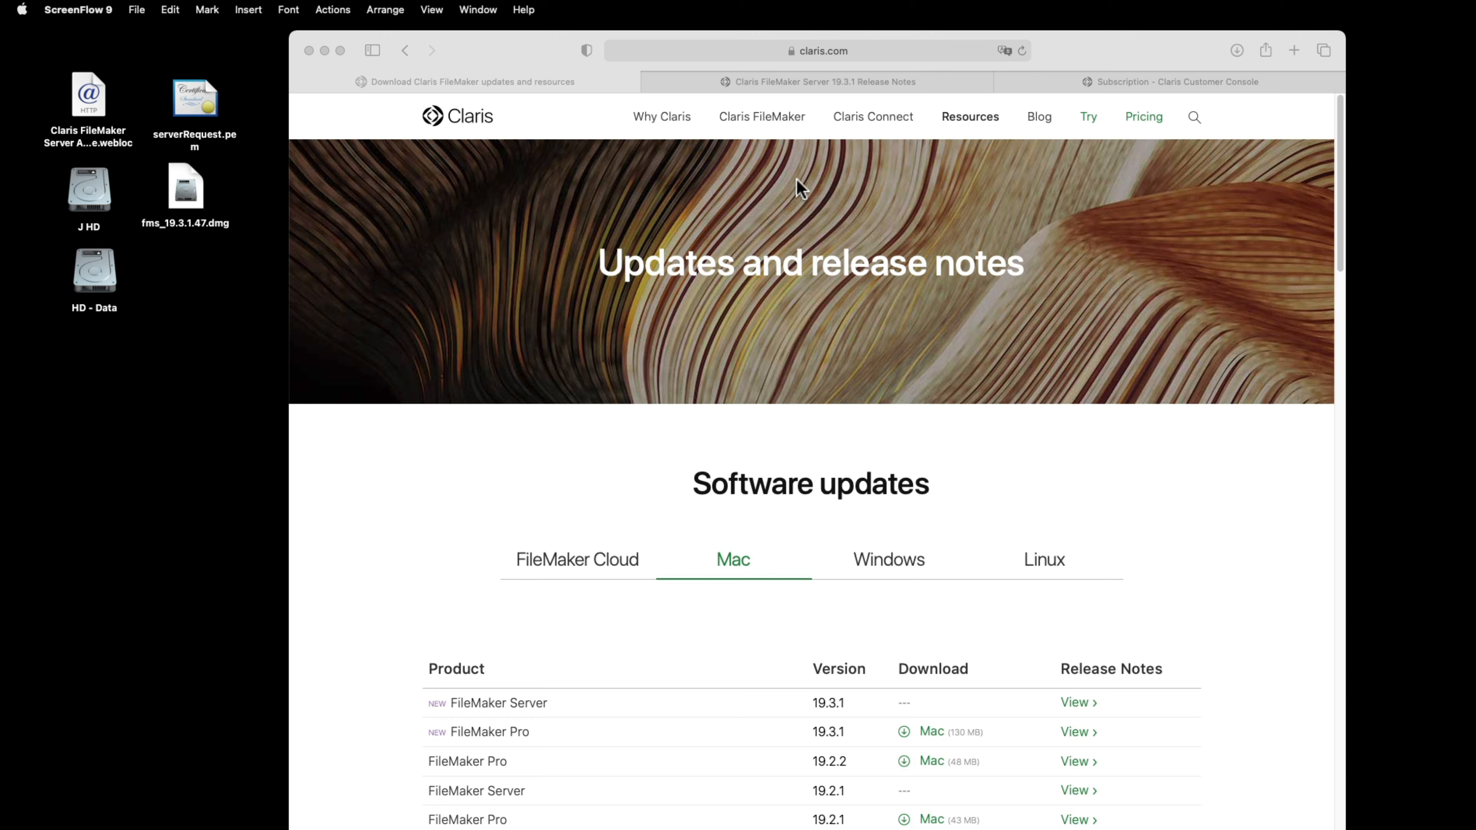
Review the FileMaker Server 19.3.1 release notes and open the software download from the Claris Customer Console.
left_click(860, 81)
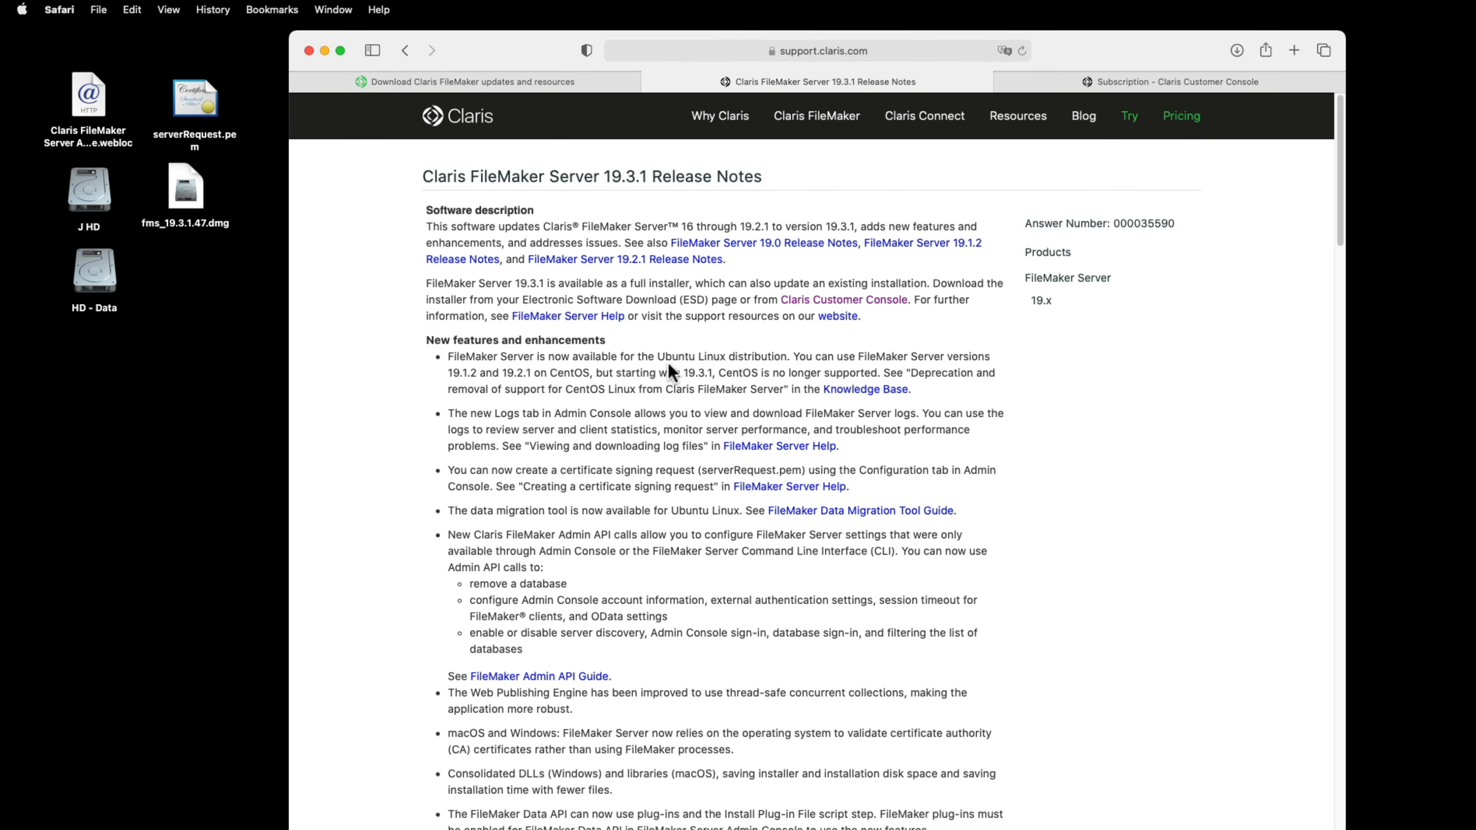
scroll(620, 536, "down", 6)
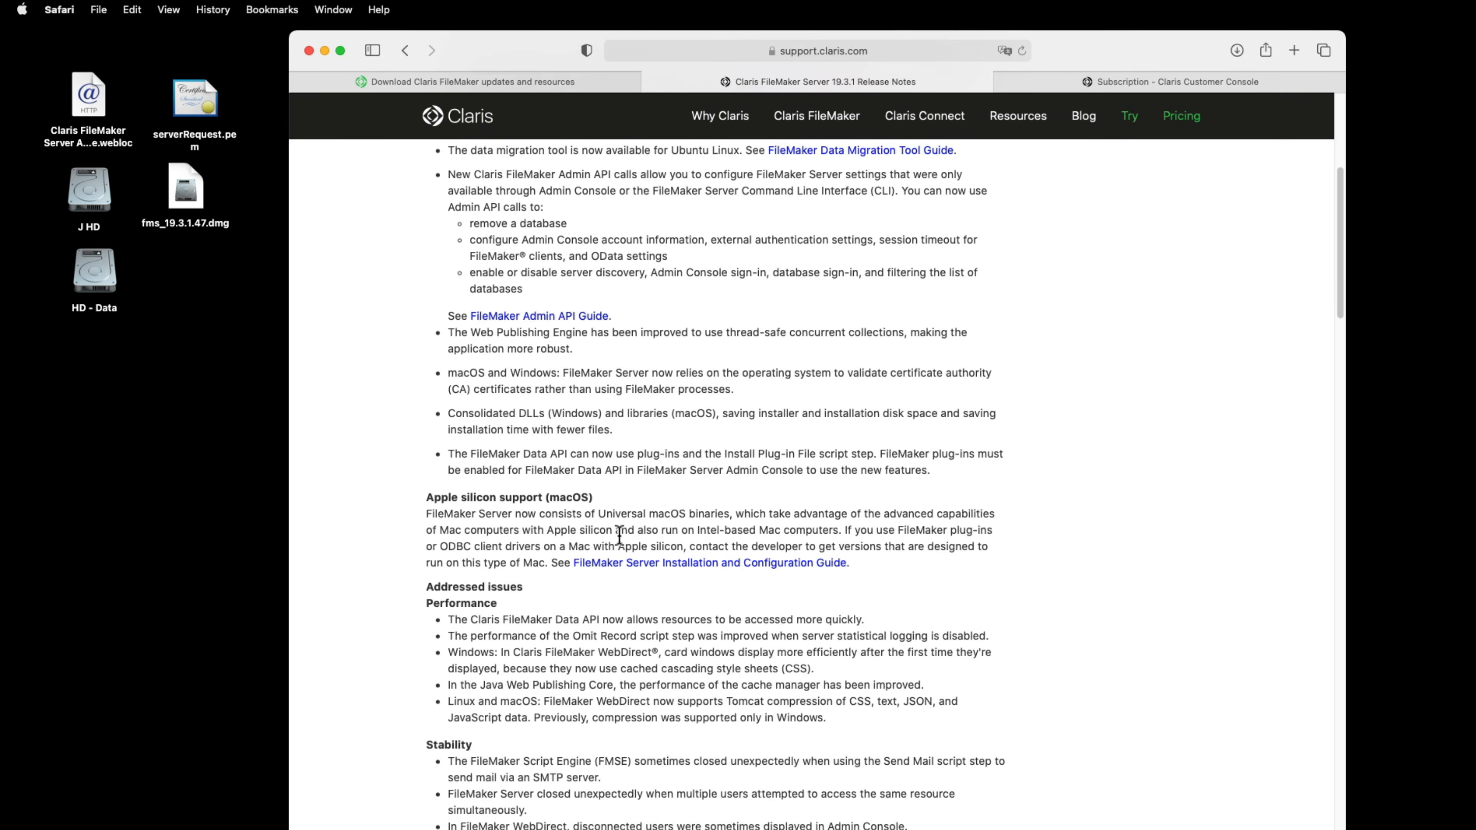
scroll(628, 527, "up", 6)
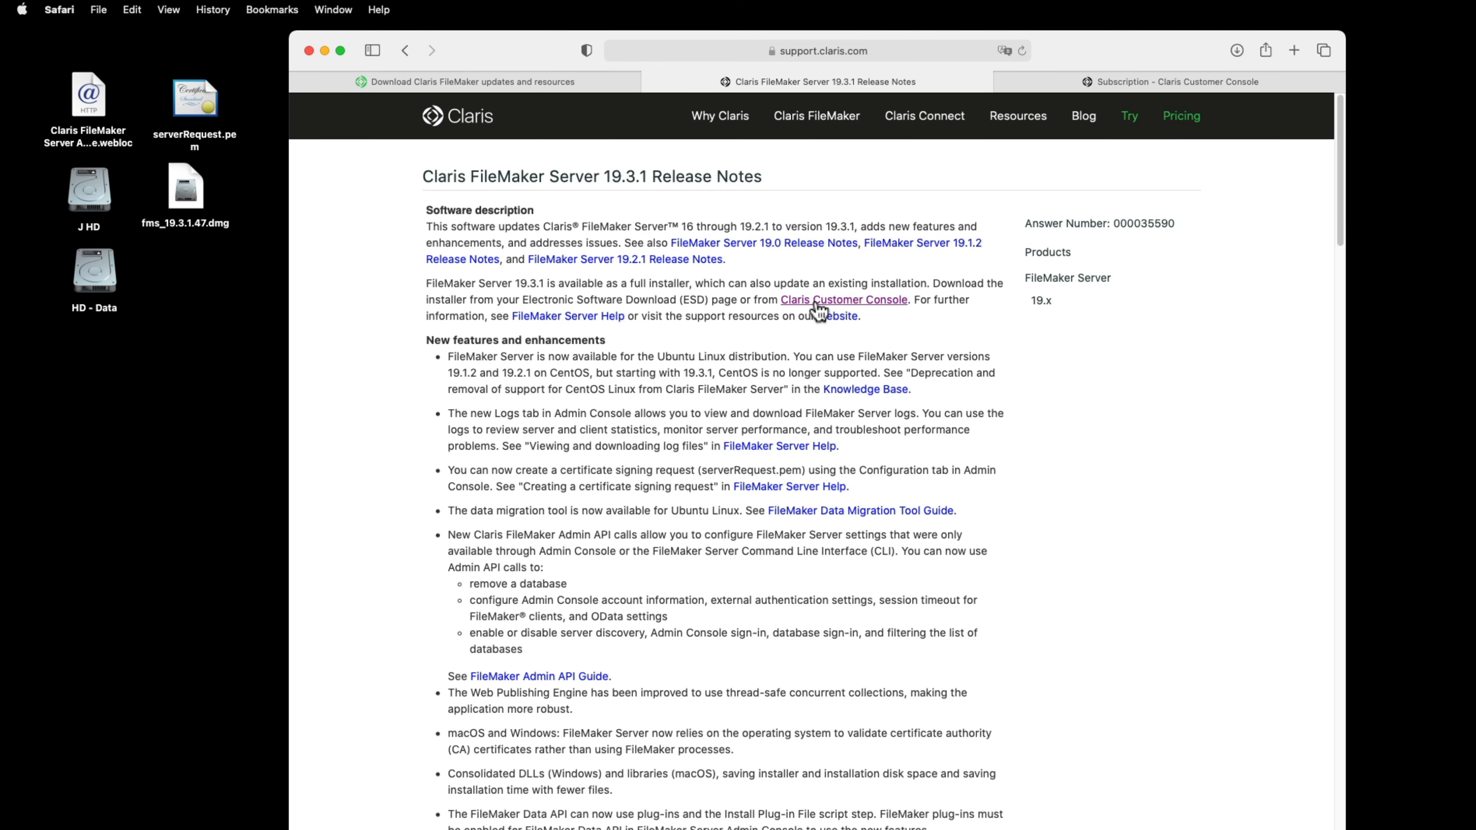
left_click(822, 303)
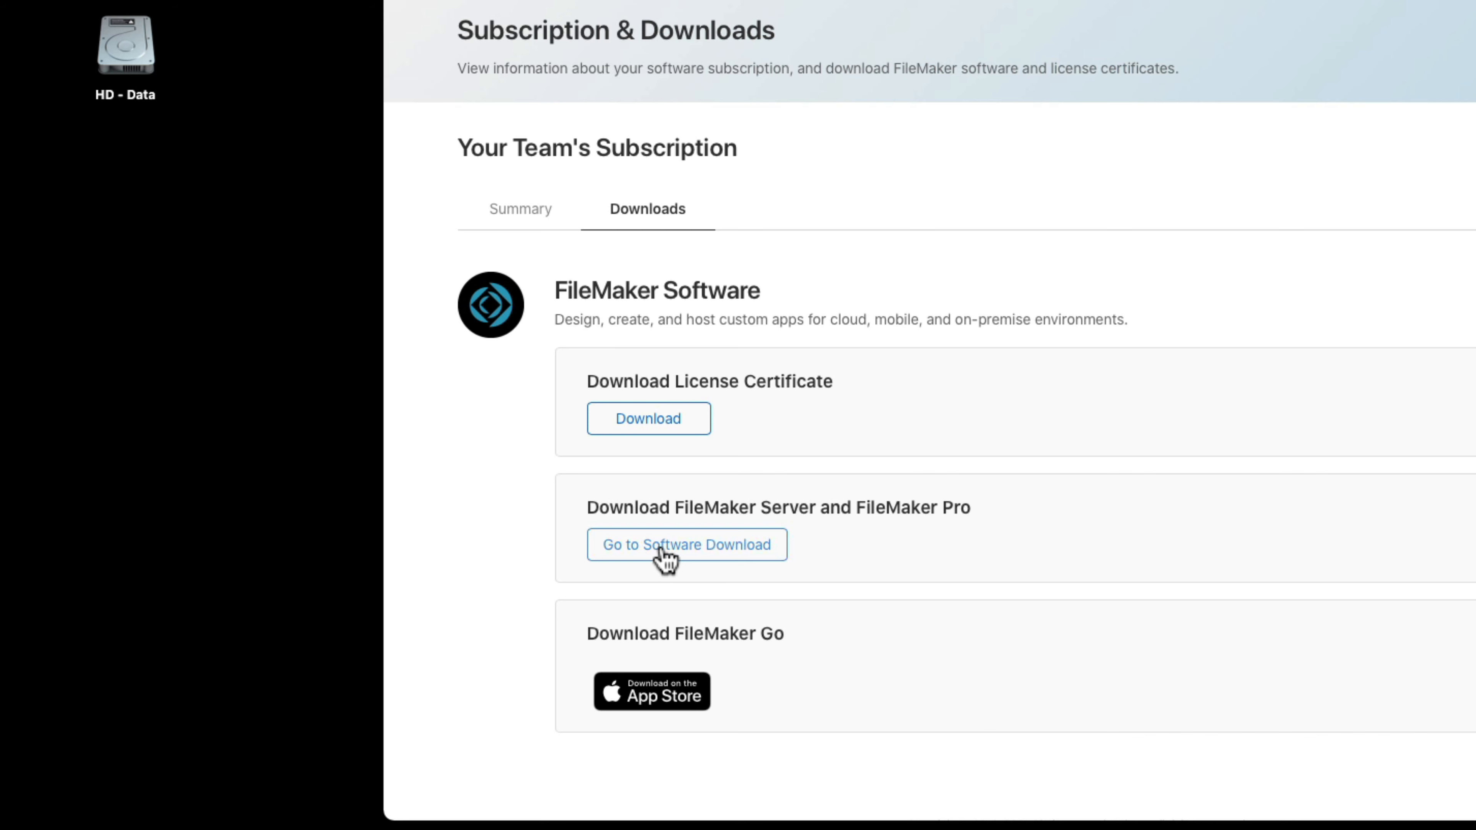
left_click(663, 556)
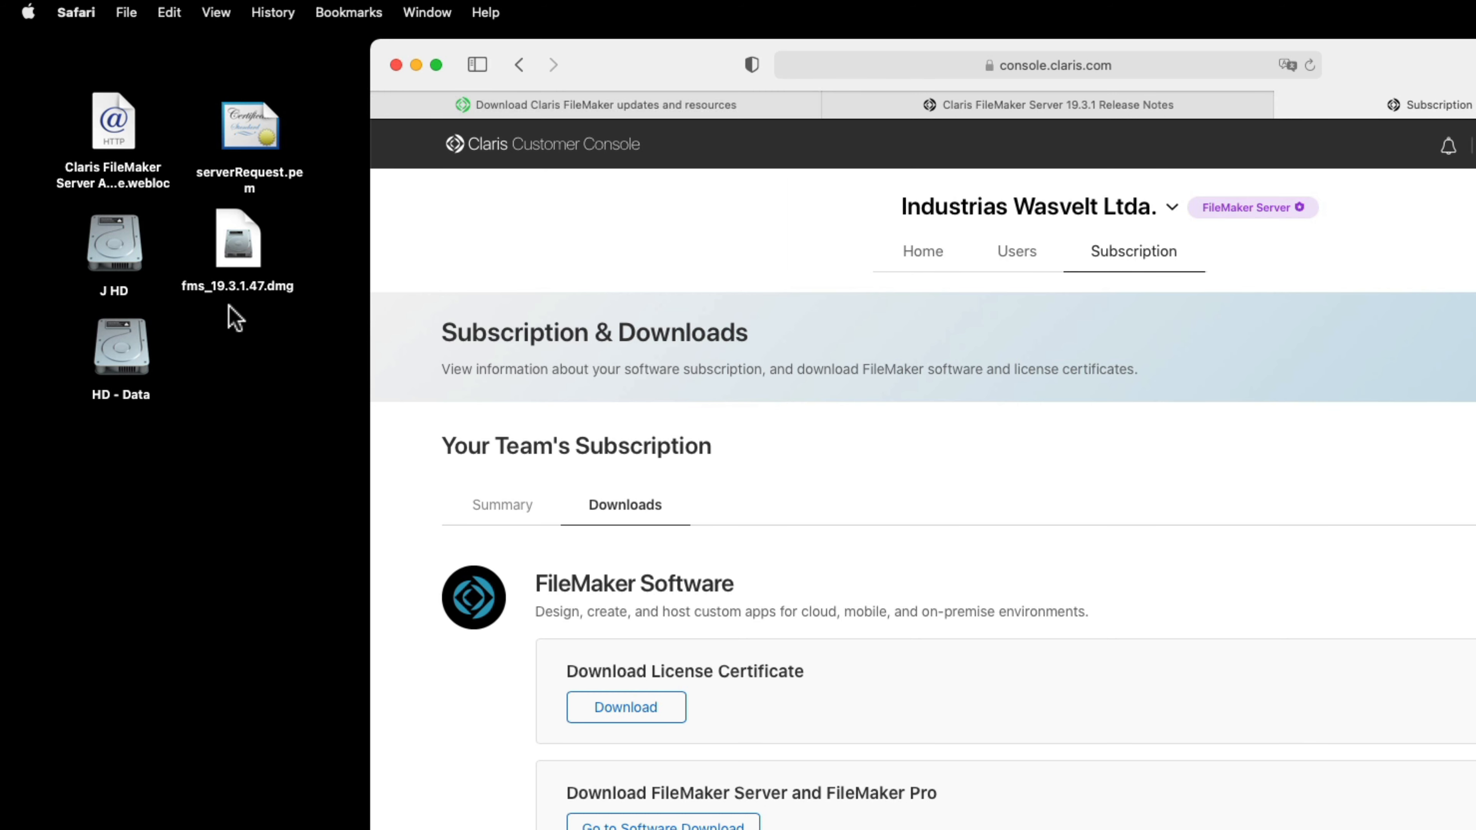
Run the FileMaker Server 19 Uninstaller from the FileMaker Server folder in J HD's Library and confirm the uninstall.
double_click(128, 265)
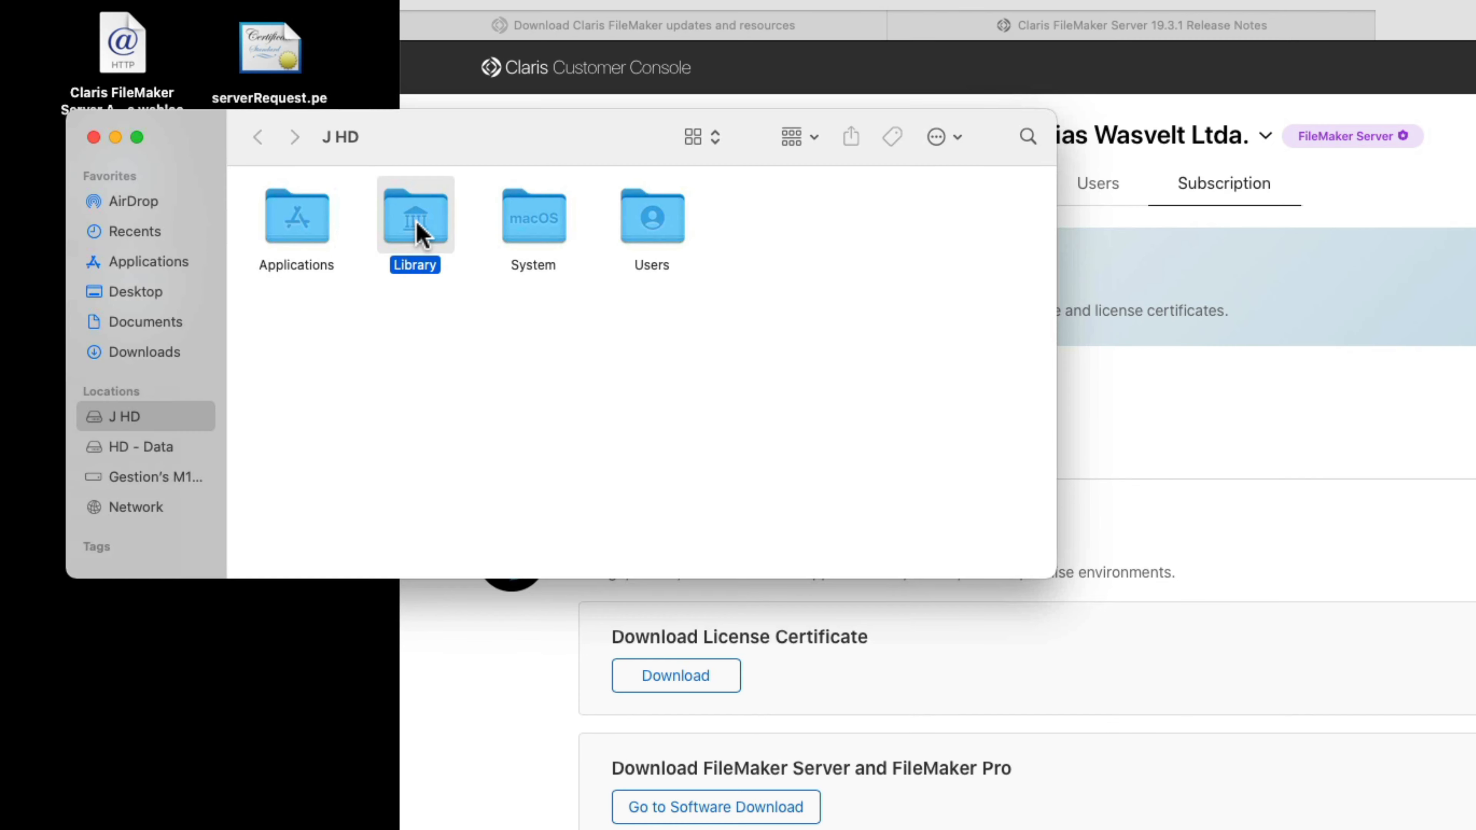
double_click(420, 234)
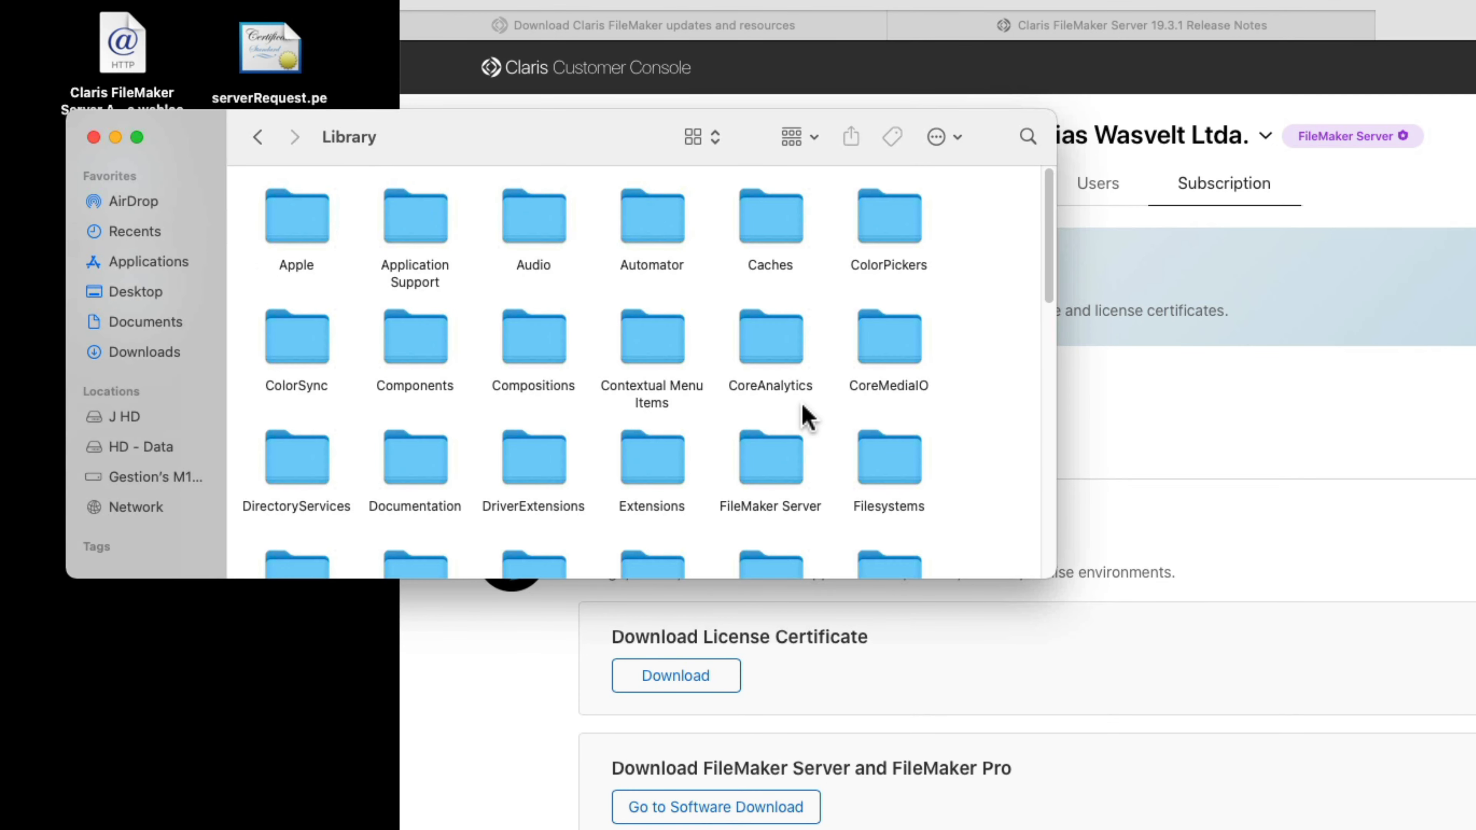
double_click(767, 459)
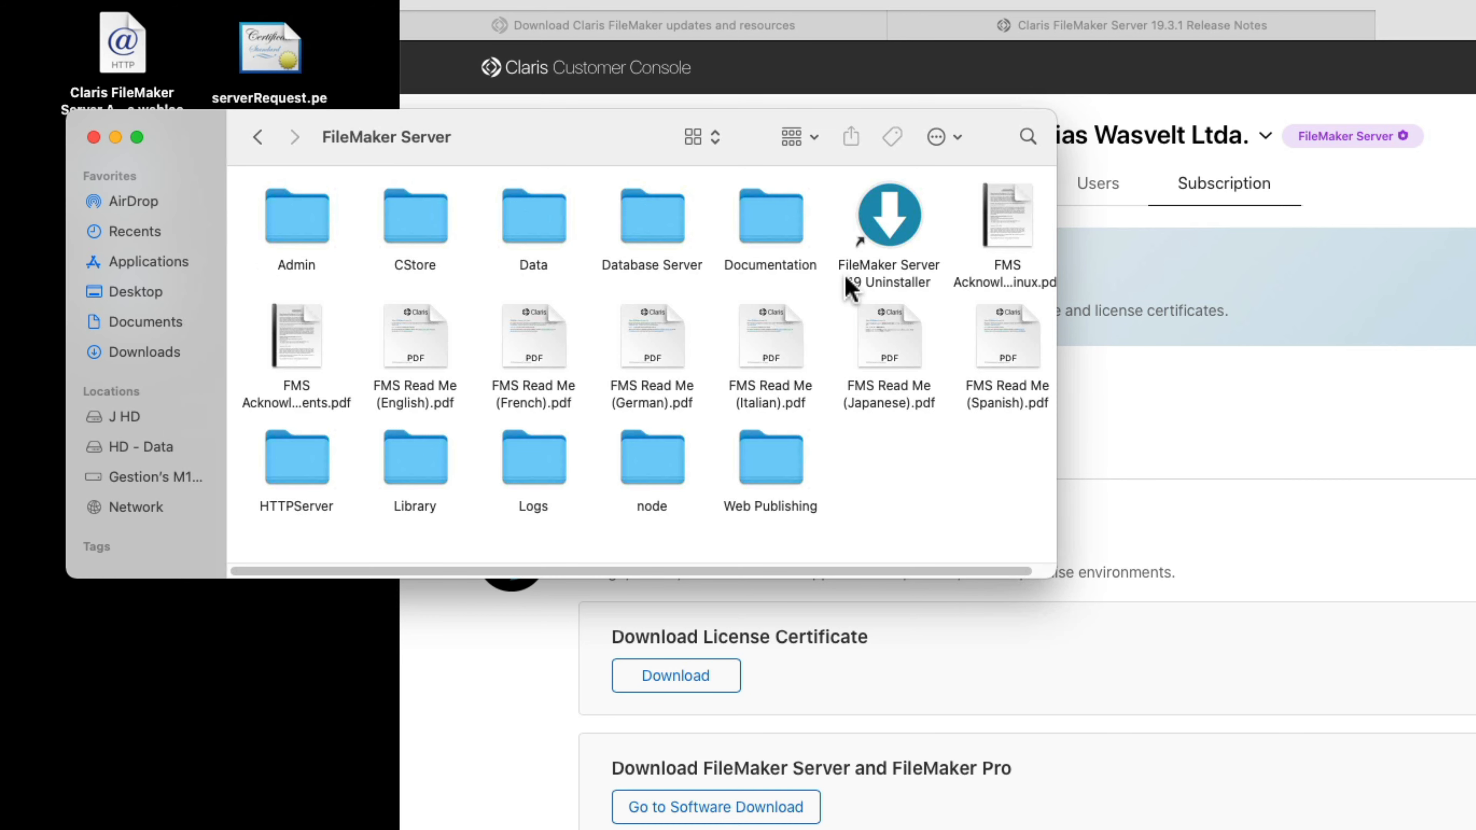
double_click(889, 213)
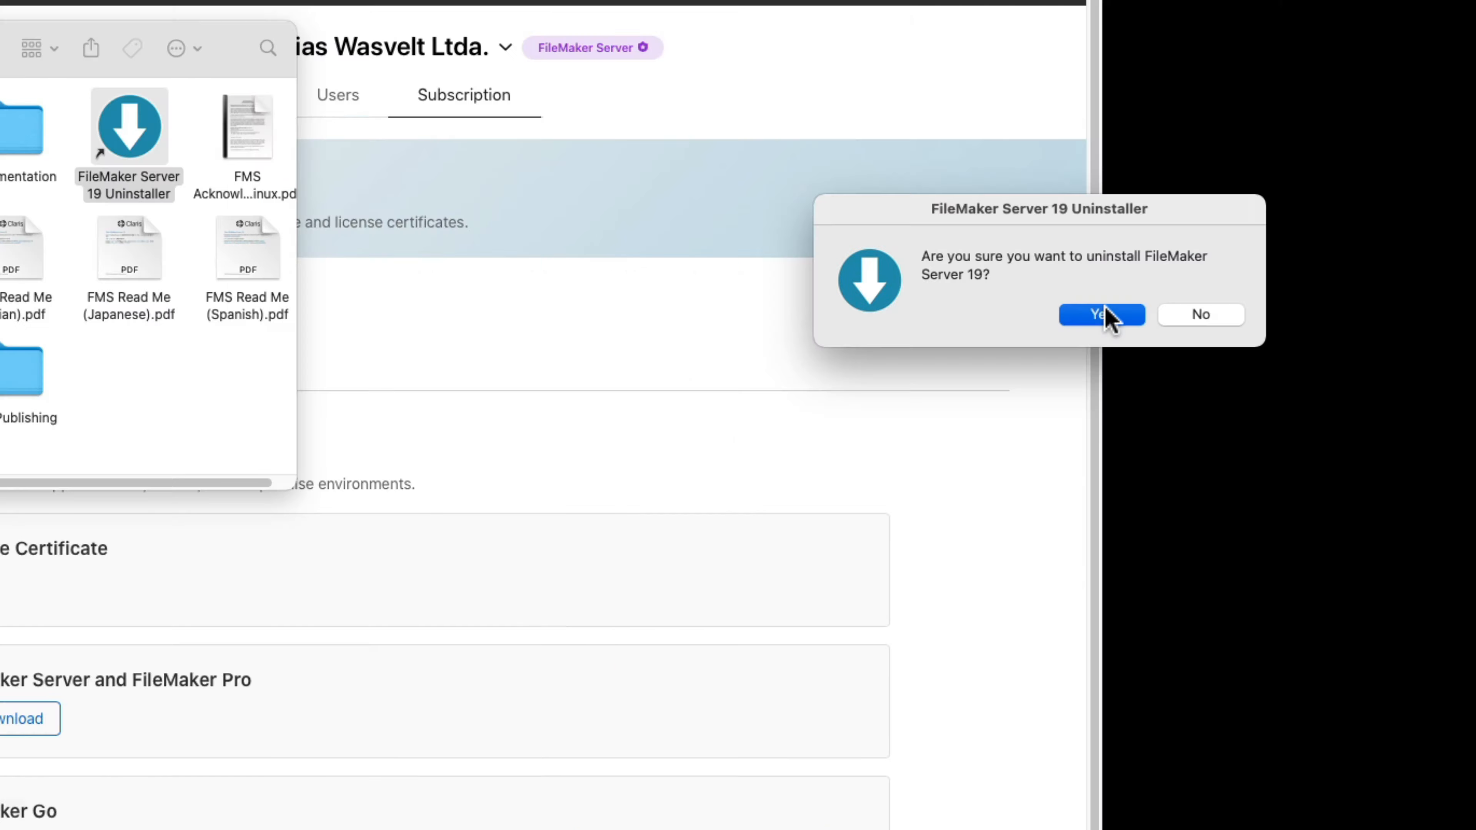
left_click(1107, 316)
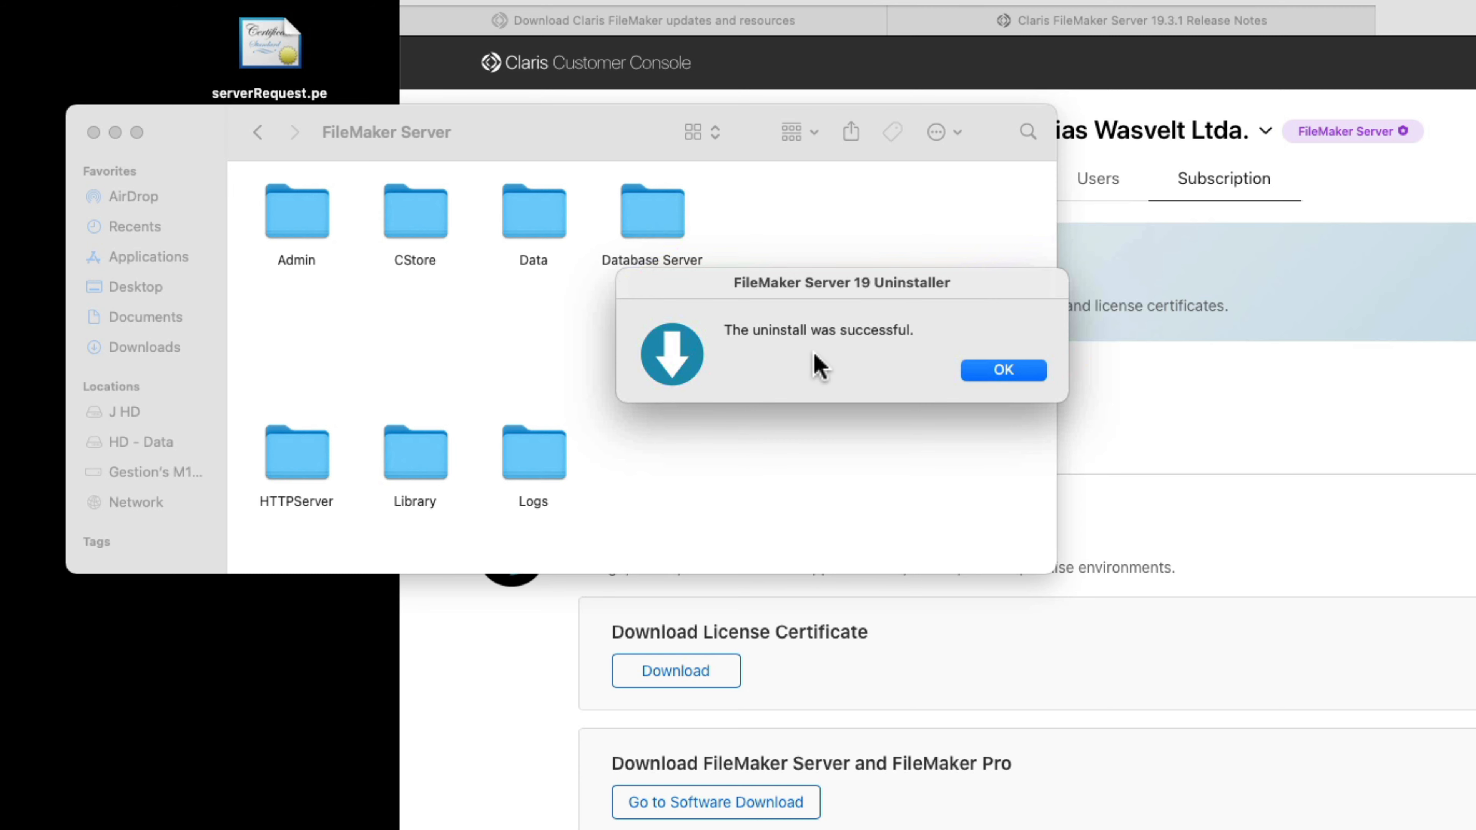
left_click(1008, 375)
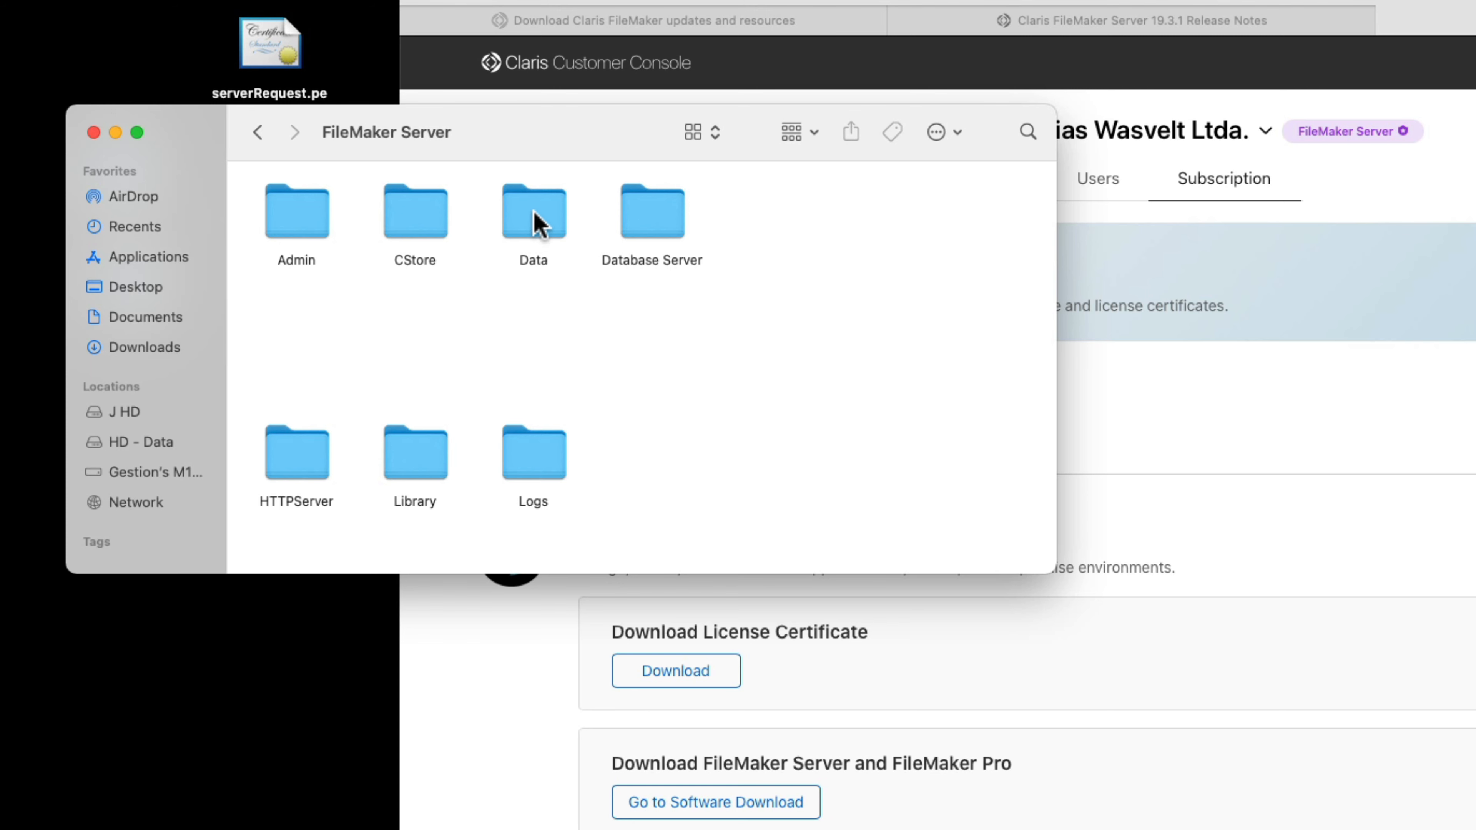
Back up the .fmp12 files from FileMaker Server's Data/Databases folder into a new desktop folder named FMbackup.
double_click(537, 224)
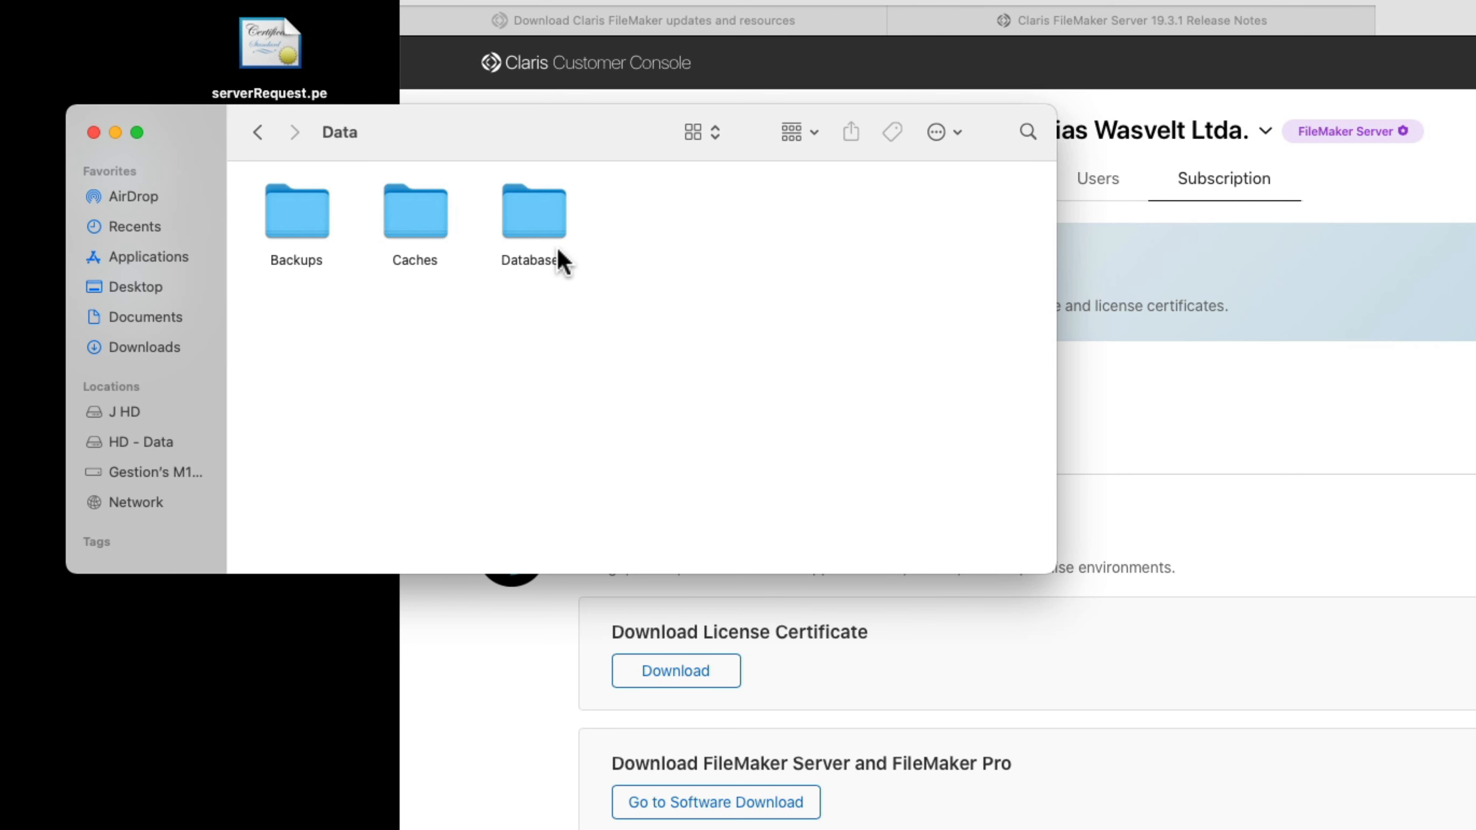
double_click(537, 218)
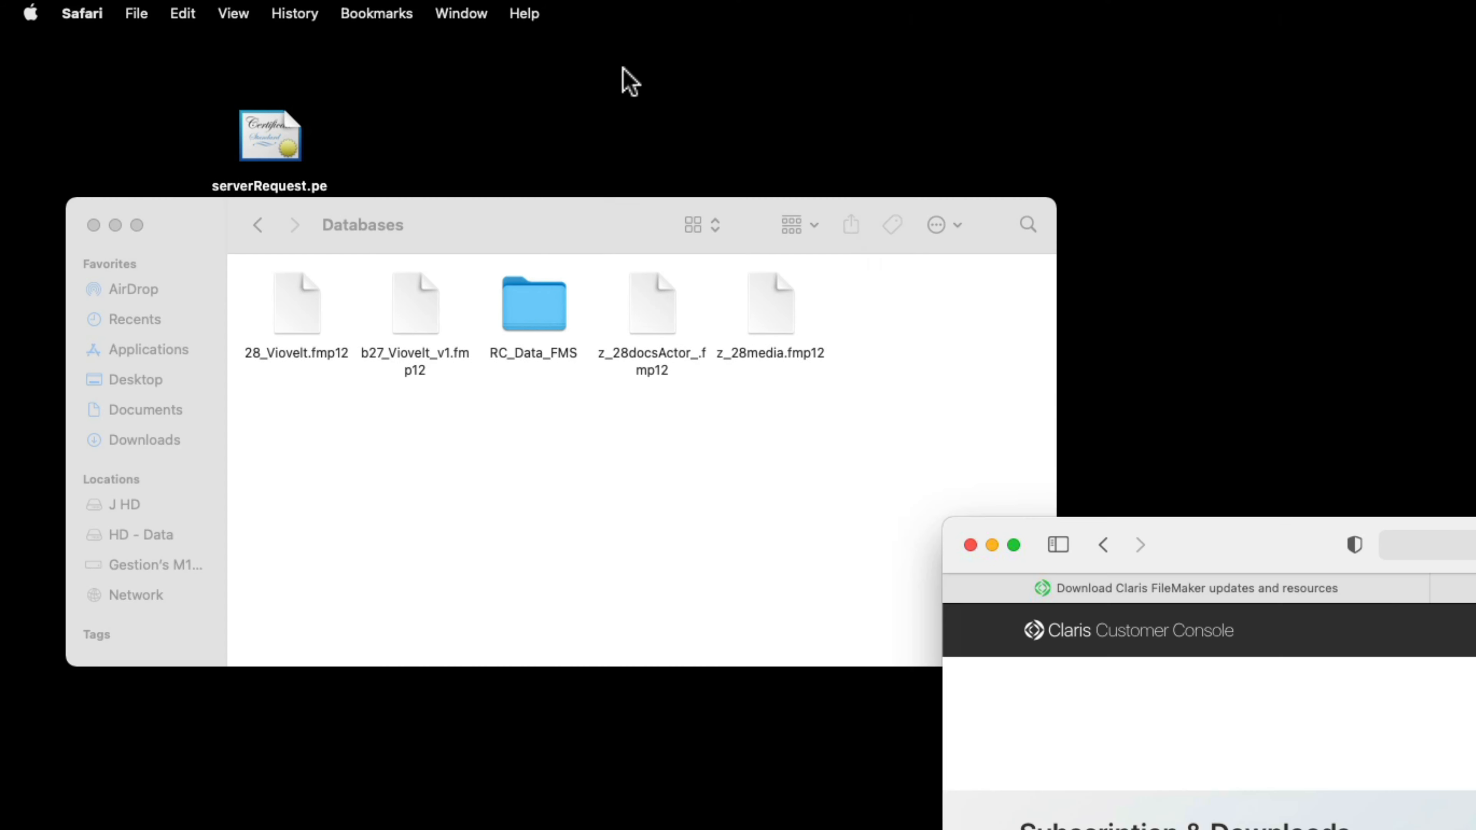
right_click(596, 86)
left_click(663, 109)
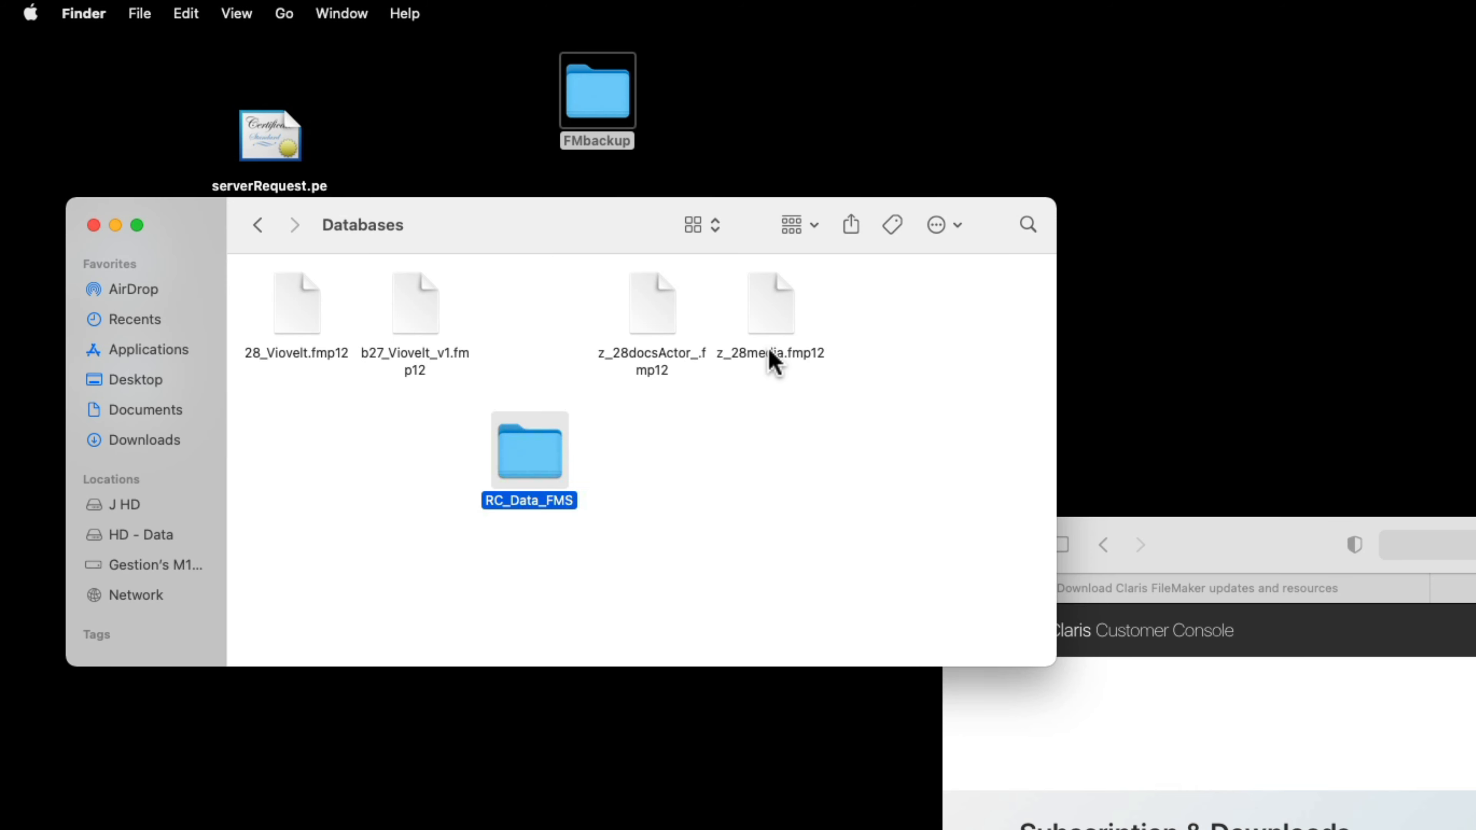
left_click_drag(831, 322, 598, 102)
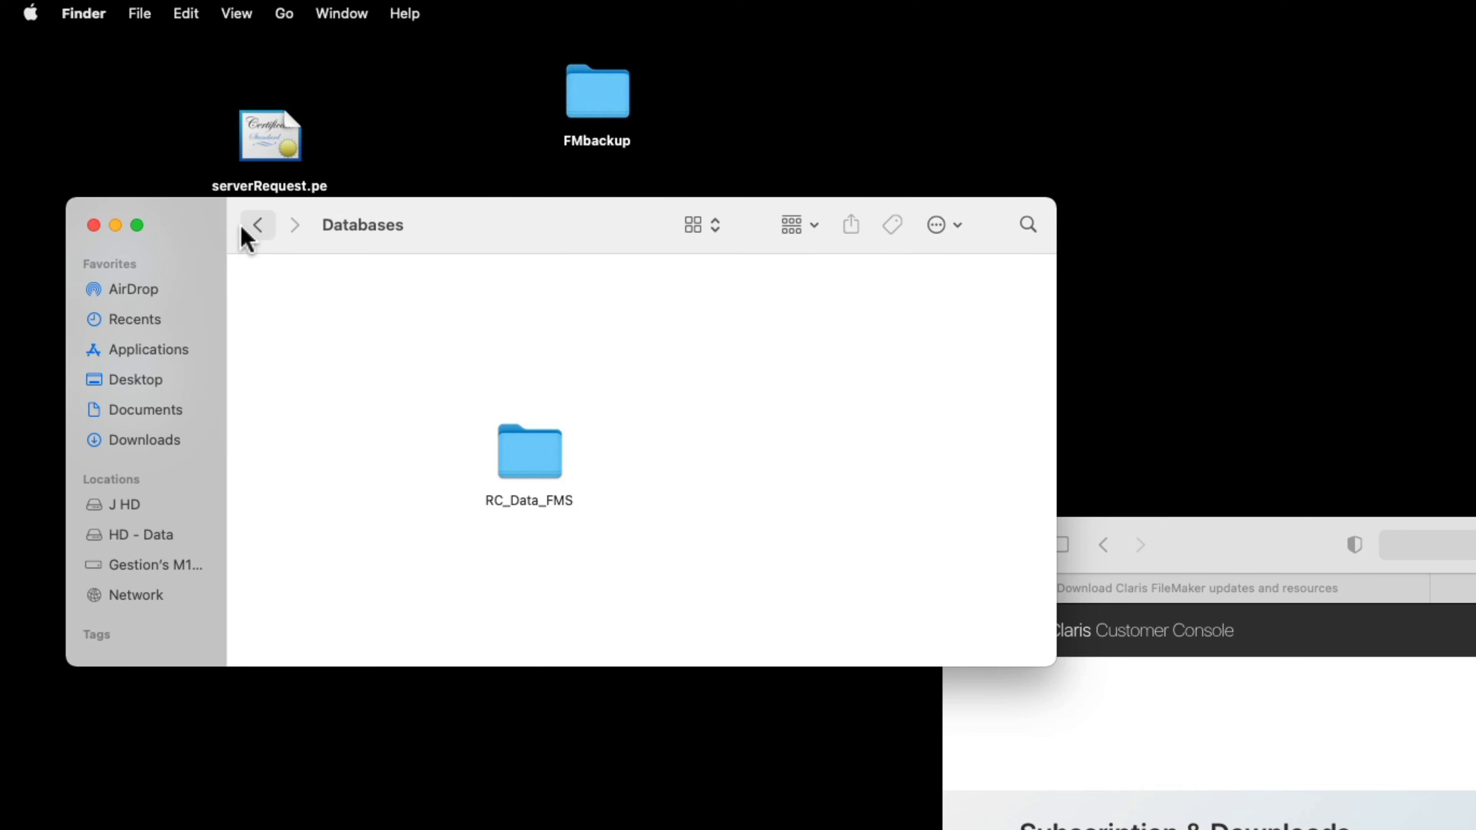
Move the leftover FileMaker Server folder in J HD's Library to the Trash.
left_click(259, 227)
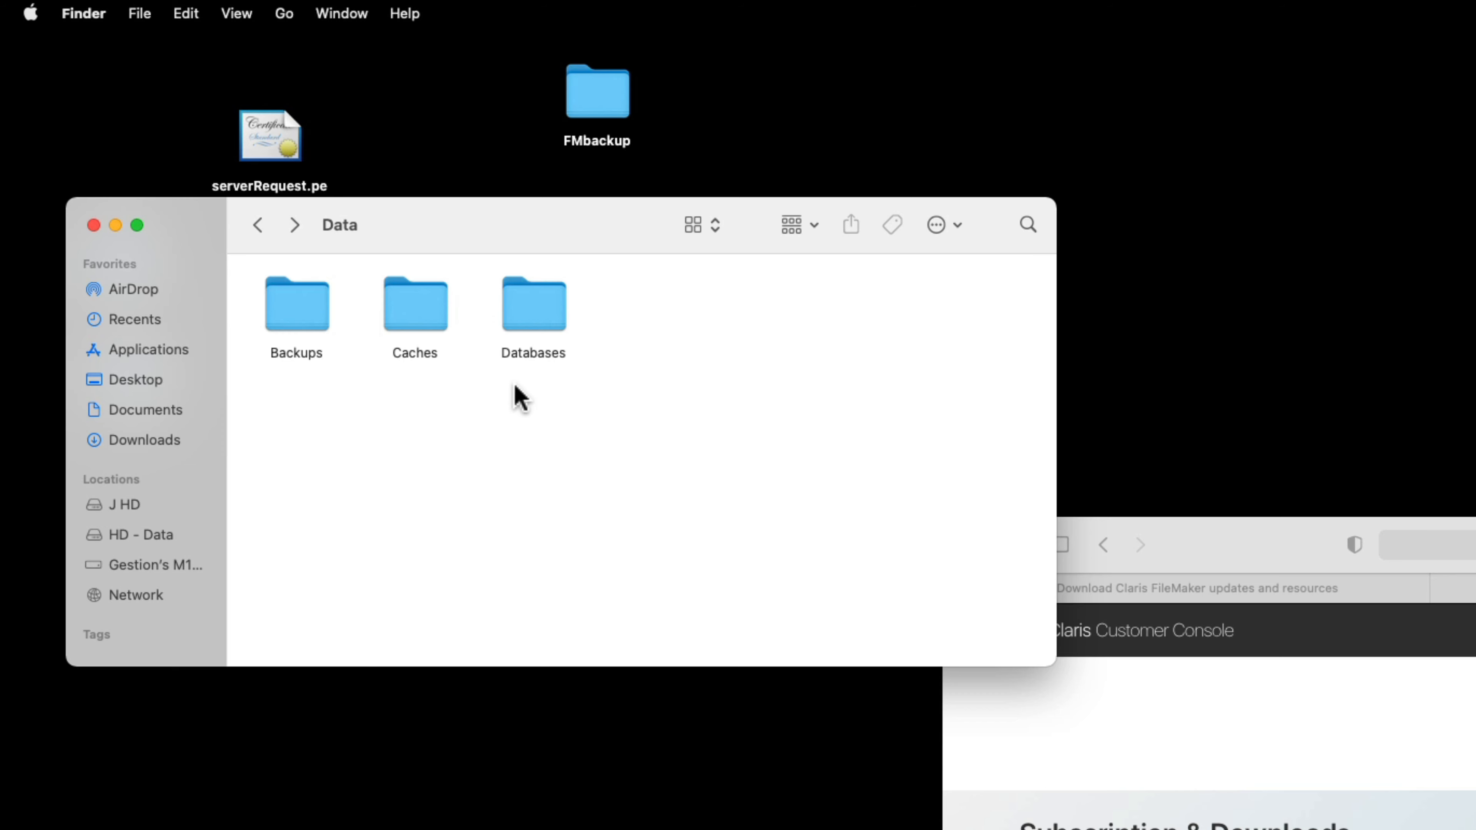
key("super+bracketleft")
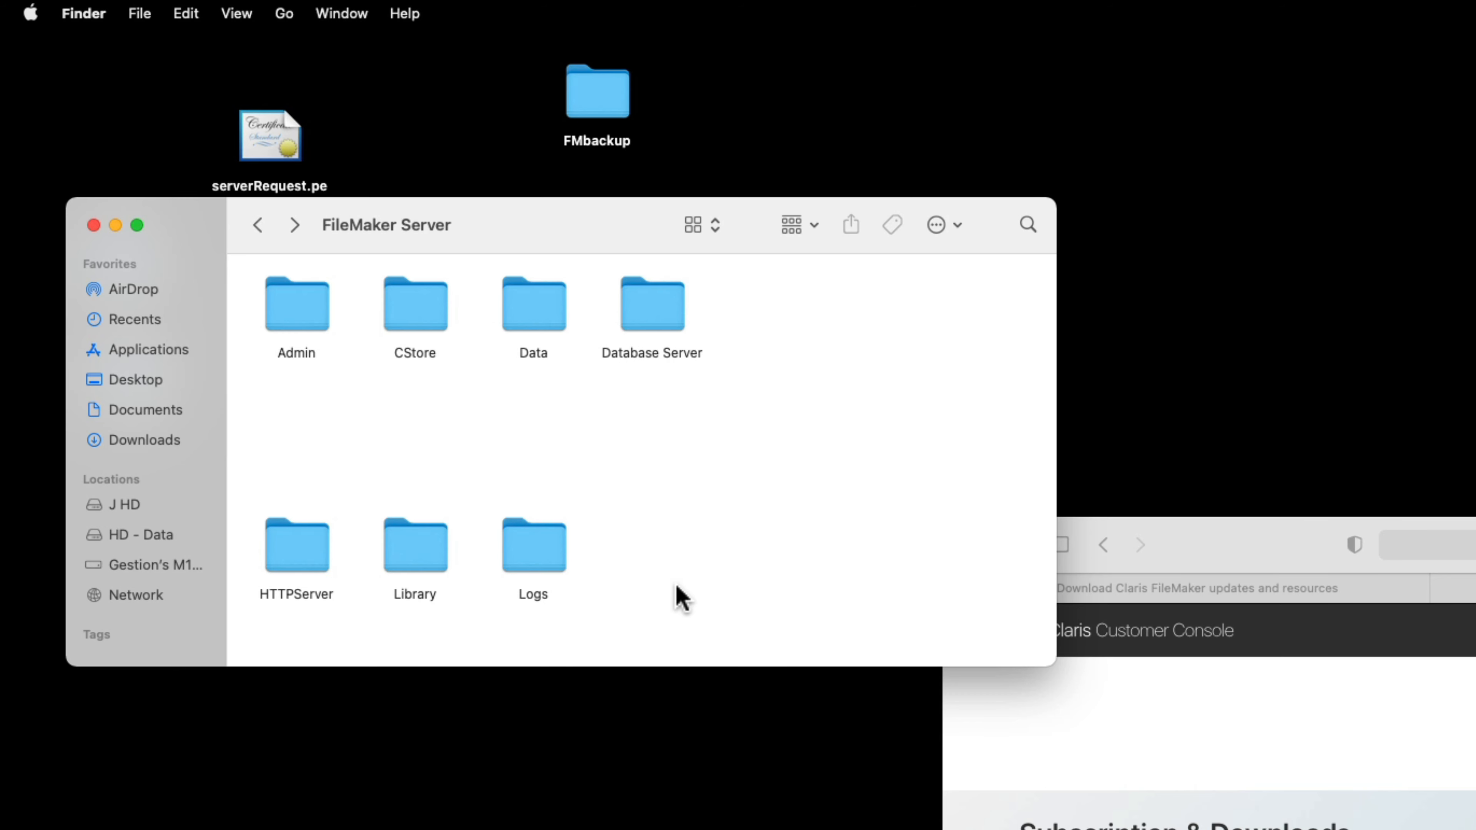
left_click(260, 233)
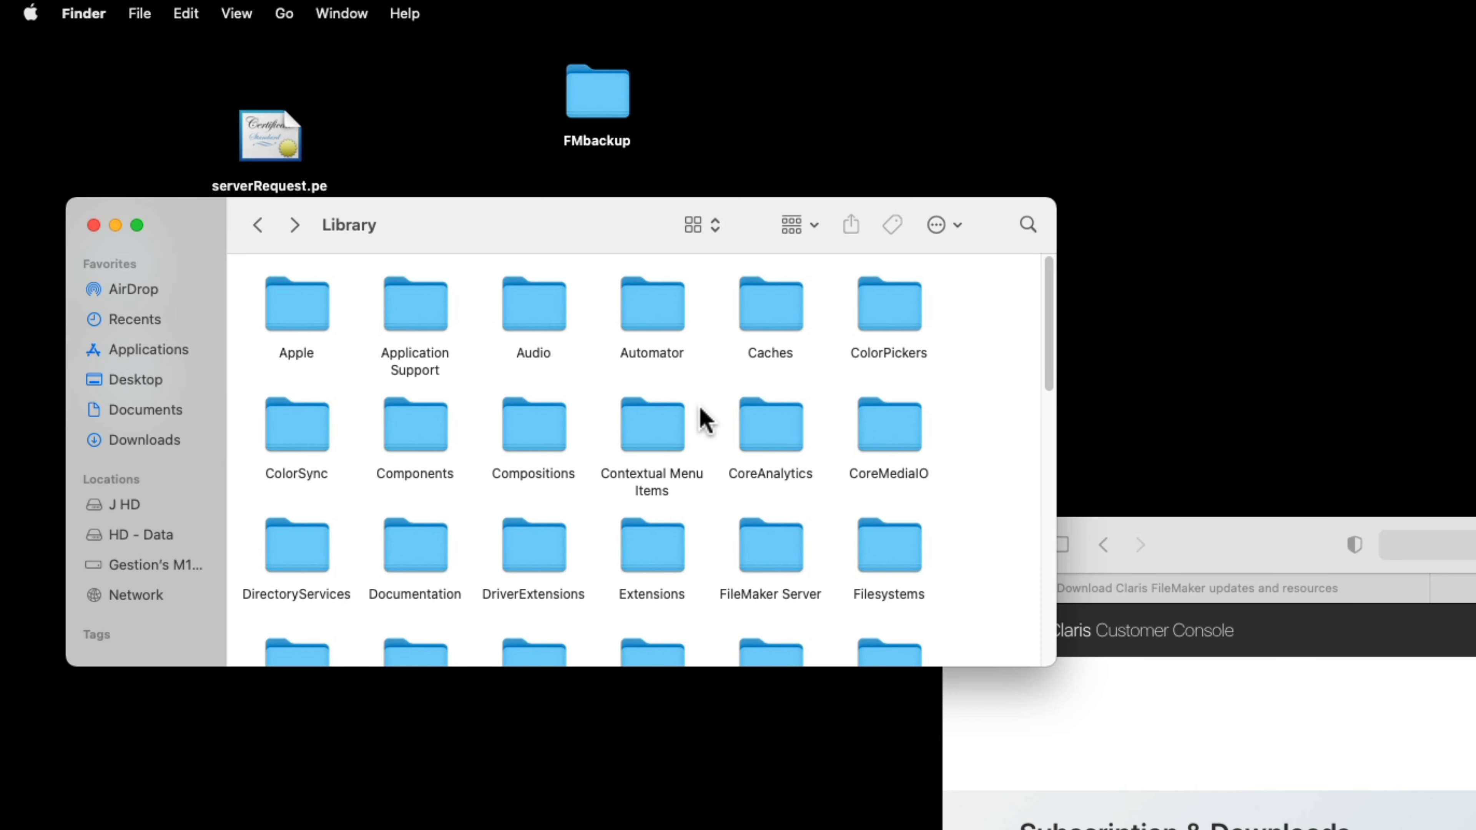
left_click(786, 560)
right_click(785, 559)
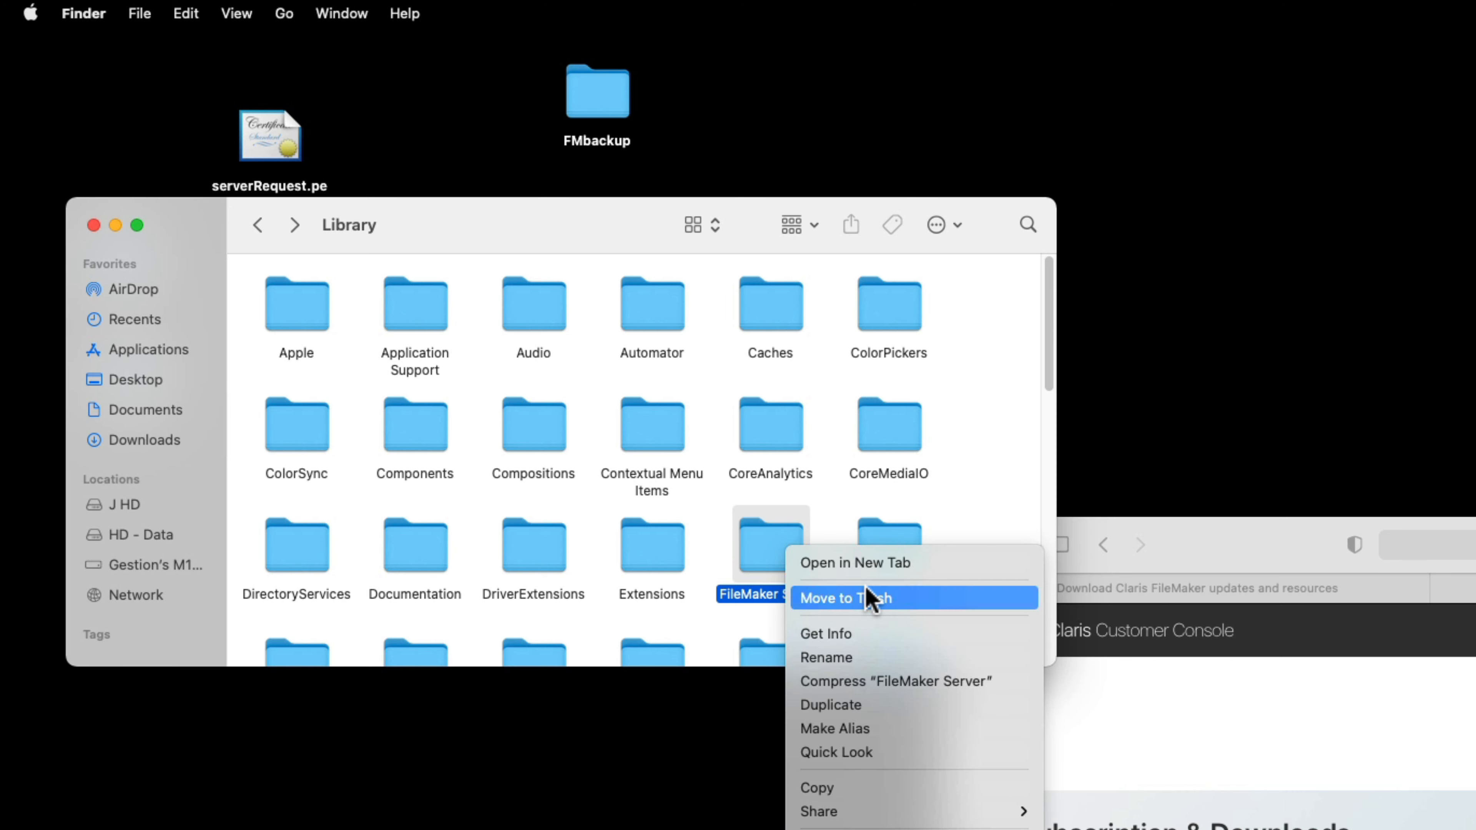
left_click(869, 599)
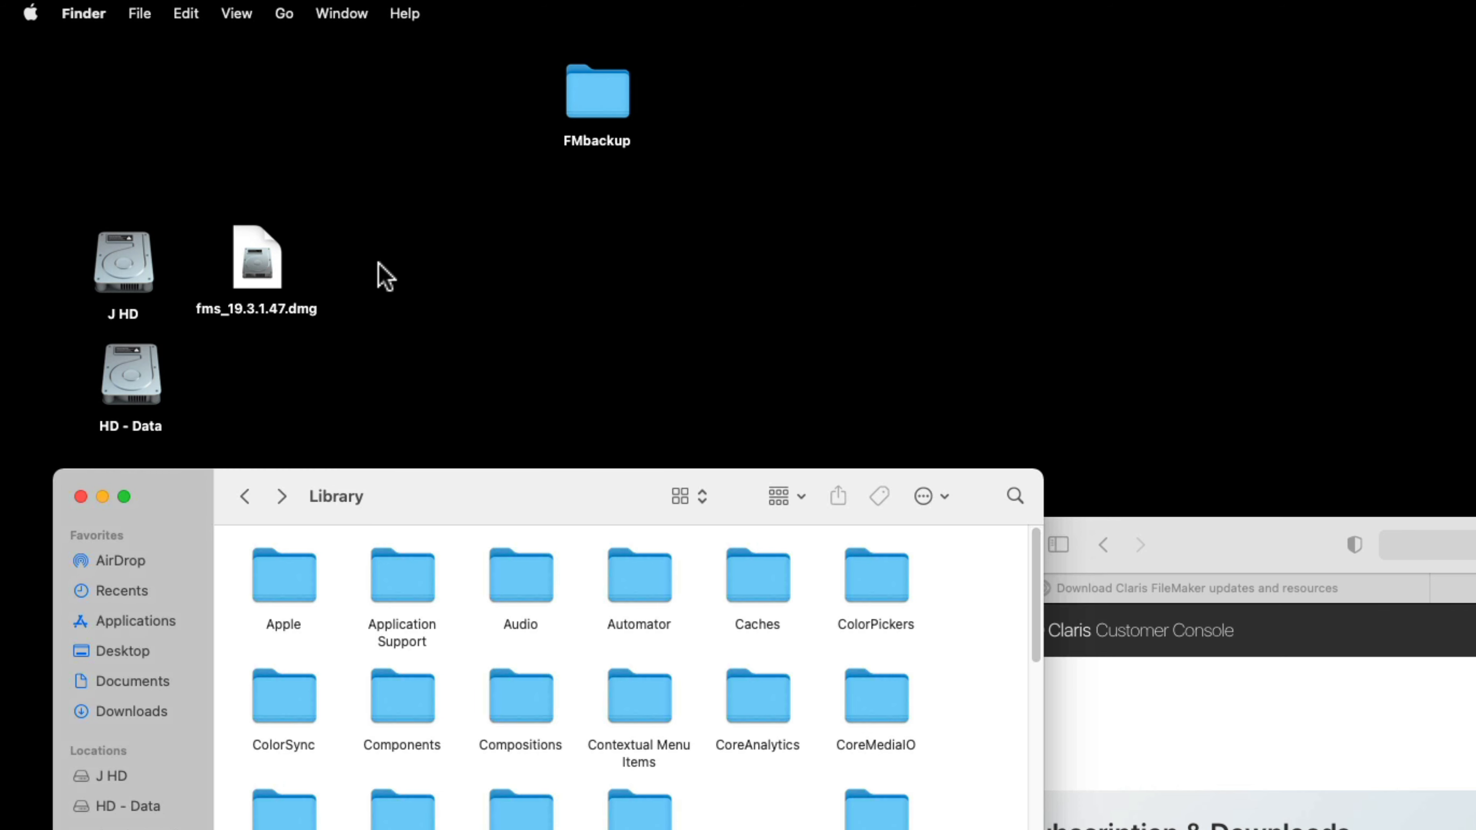
Launch FileMaker Server 19.pkg from the fms_19.3.1.47.dmg disk image and allow the installer to access the Desktop folder.
left_click(256, 256)
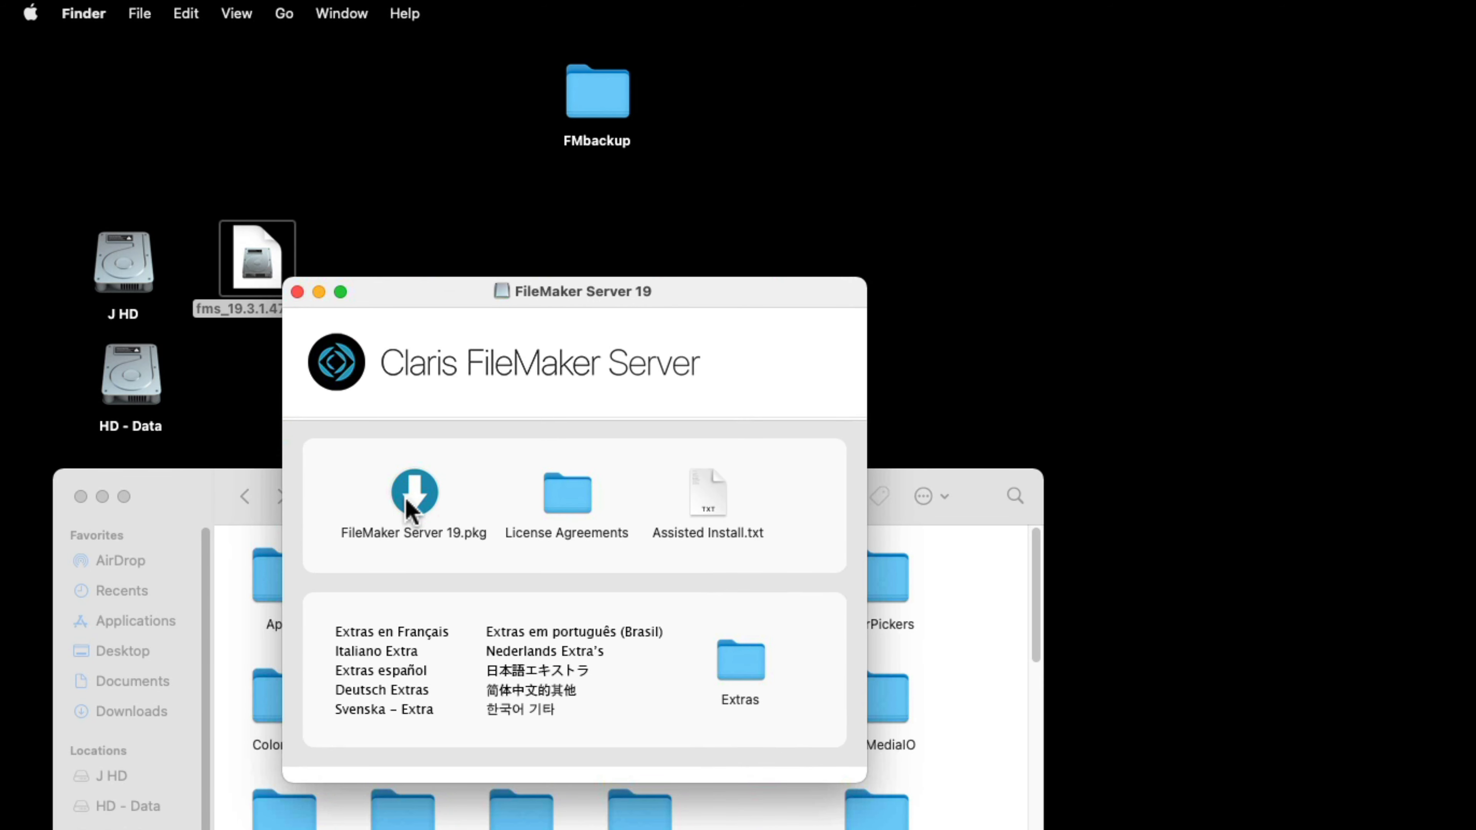
double_click(414, 494)
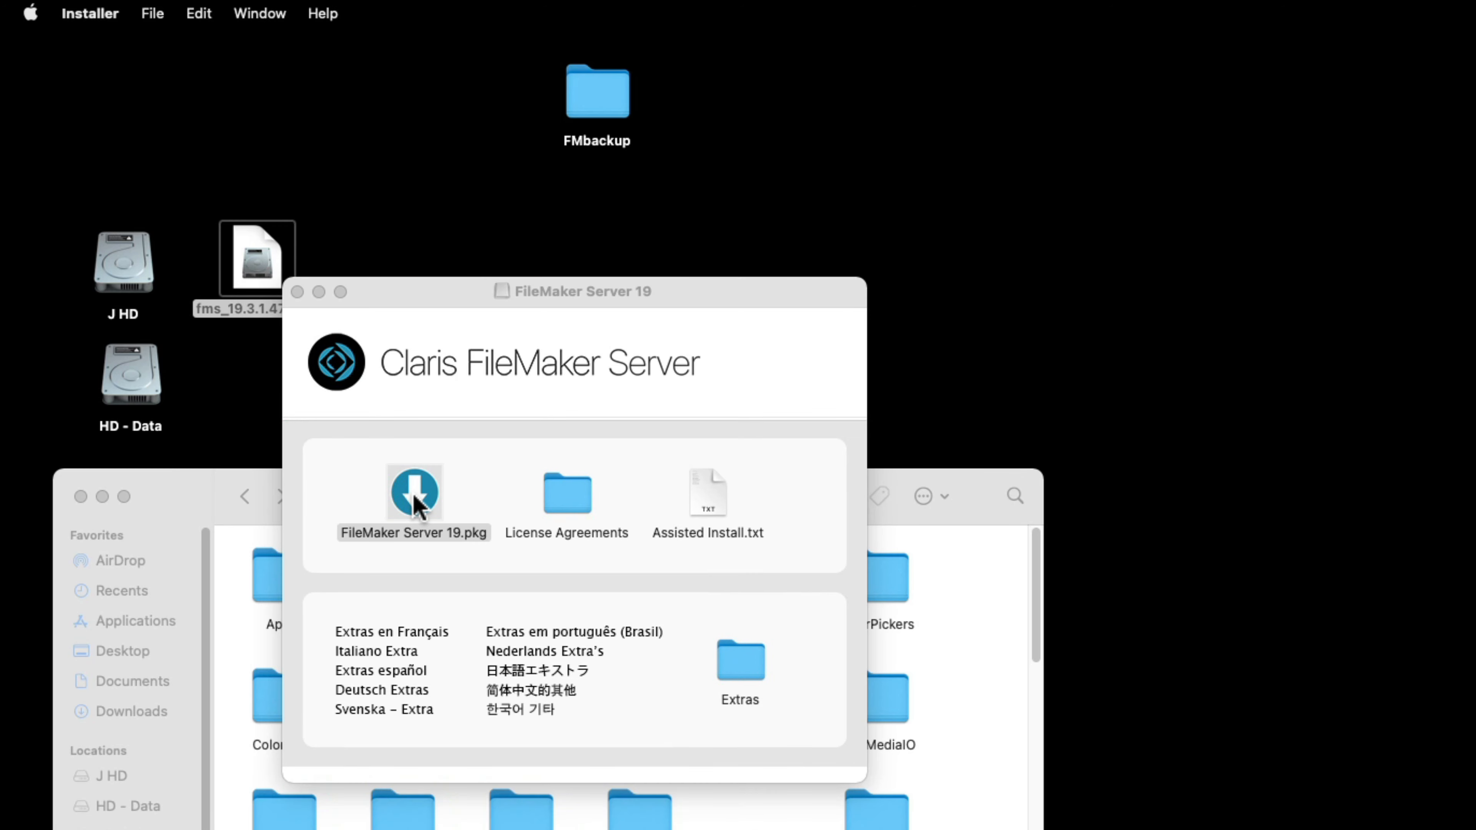
left_click(798, 588)
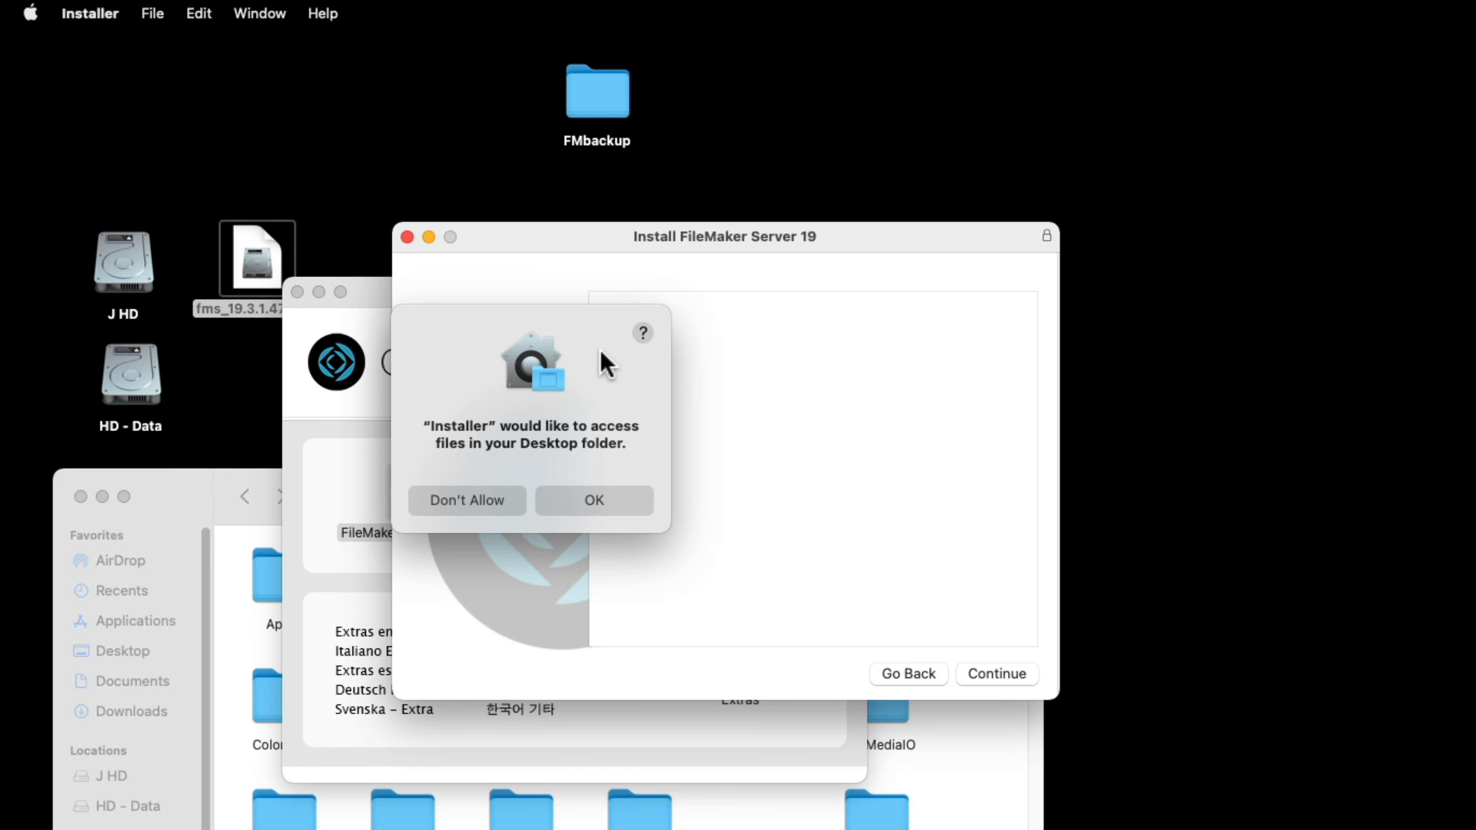
left_click_drag(361, 288, 445, 301)
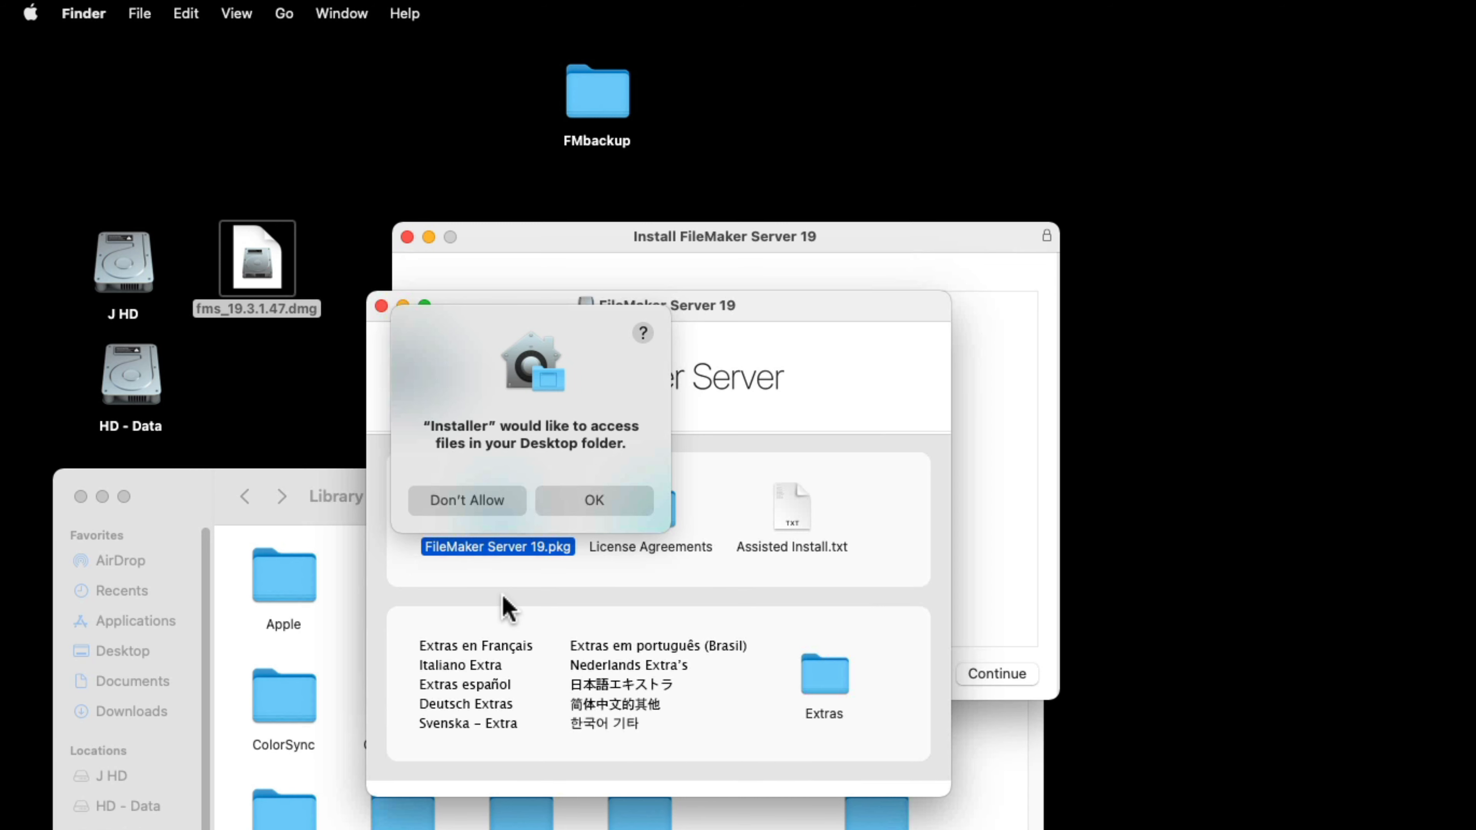
left_click(590, 501)
left_click(1000, 678)
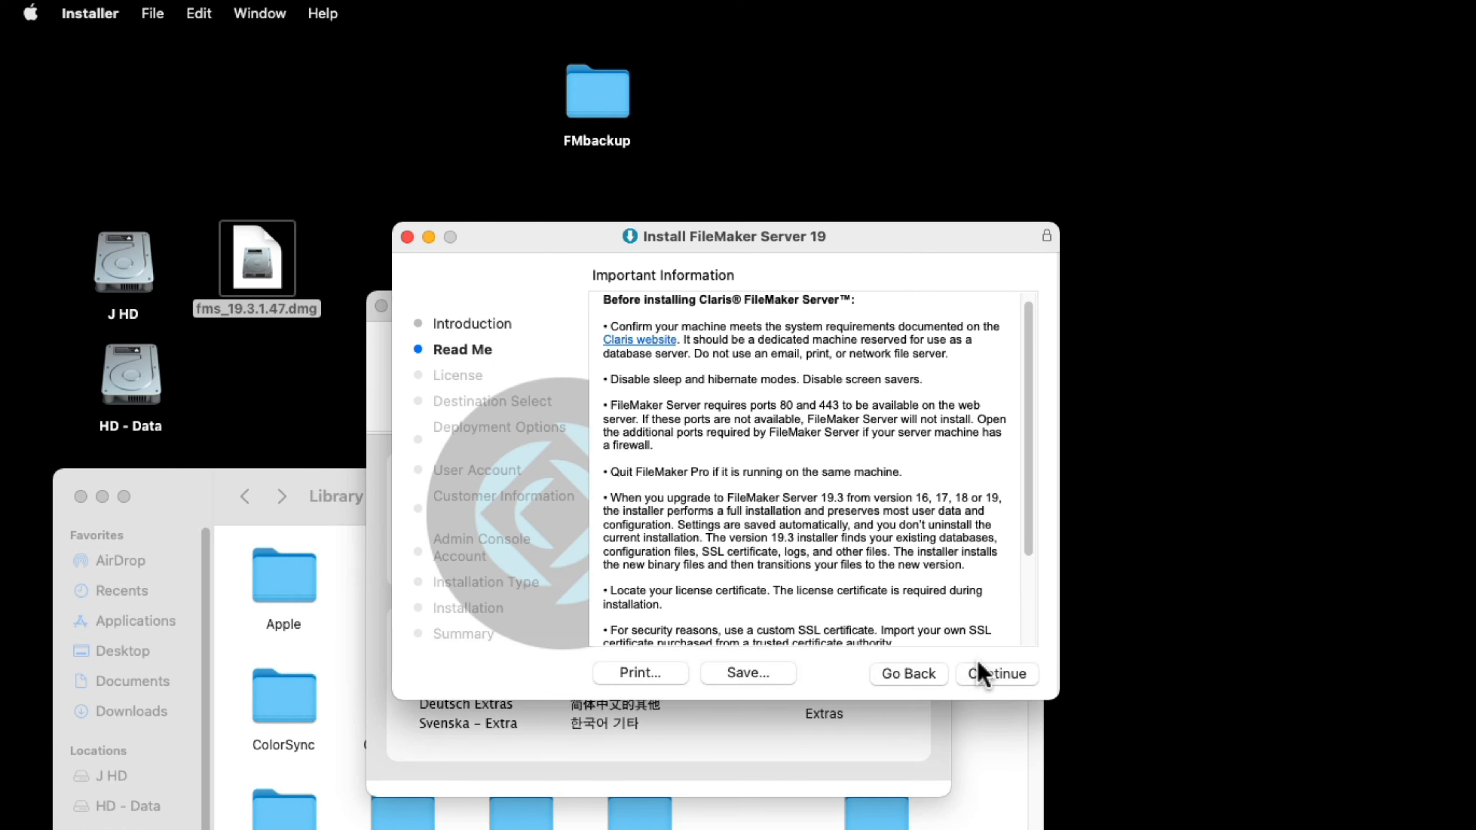
Agree to the FileMaker Server software license and allow the installer to access the Downloads folder.
left_click(1000, 677)
left_click(1001, 674)
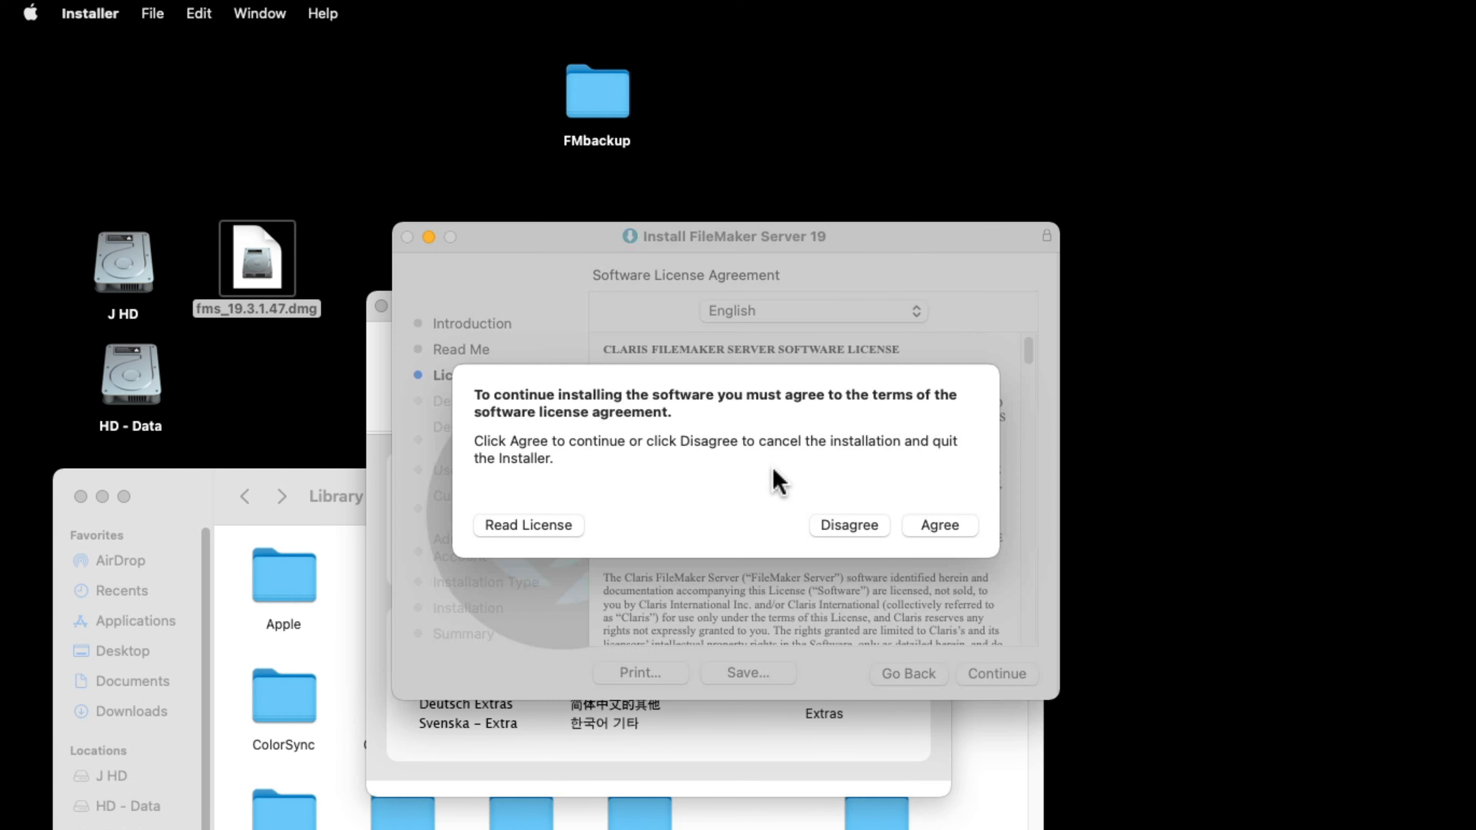
left_click(940, 524)
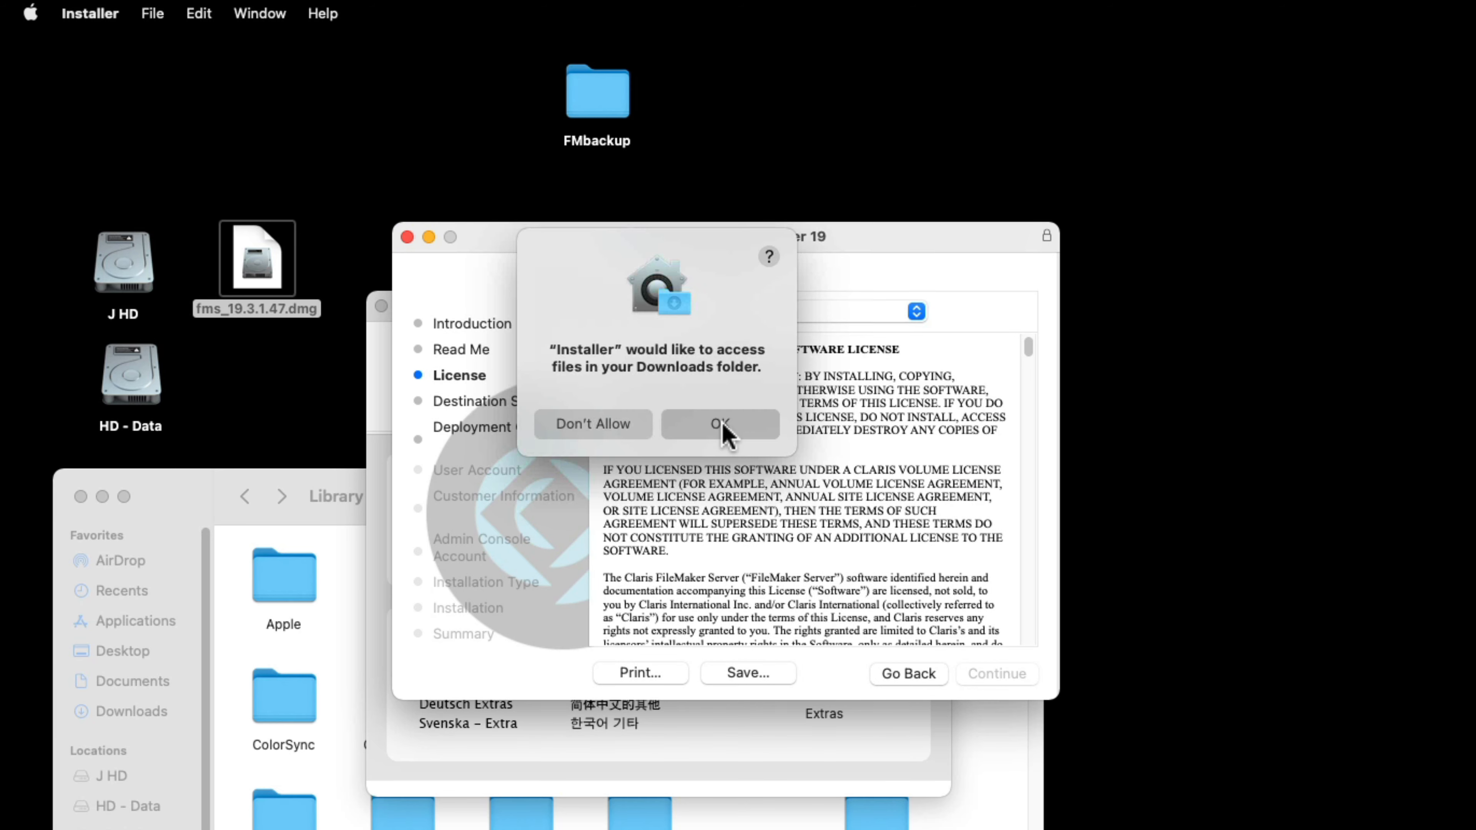
left_click(723, 414)
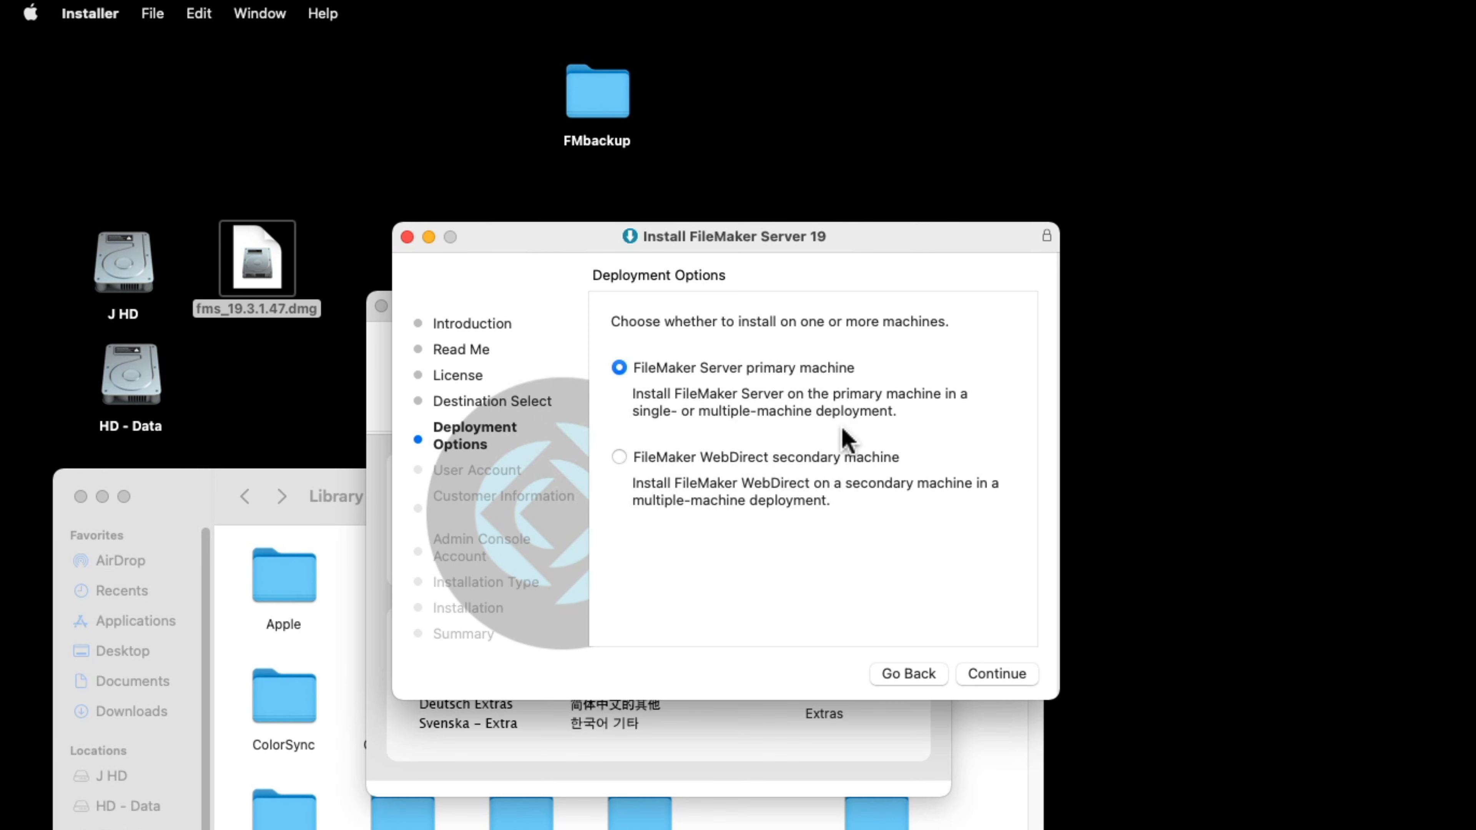
Install as the FileMaker Server primary machine and run it under the default fmserver user account.
left_click(997, 677)
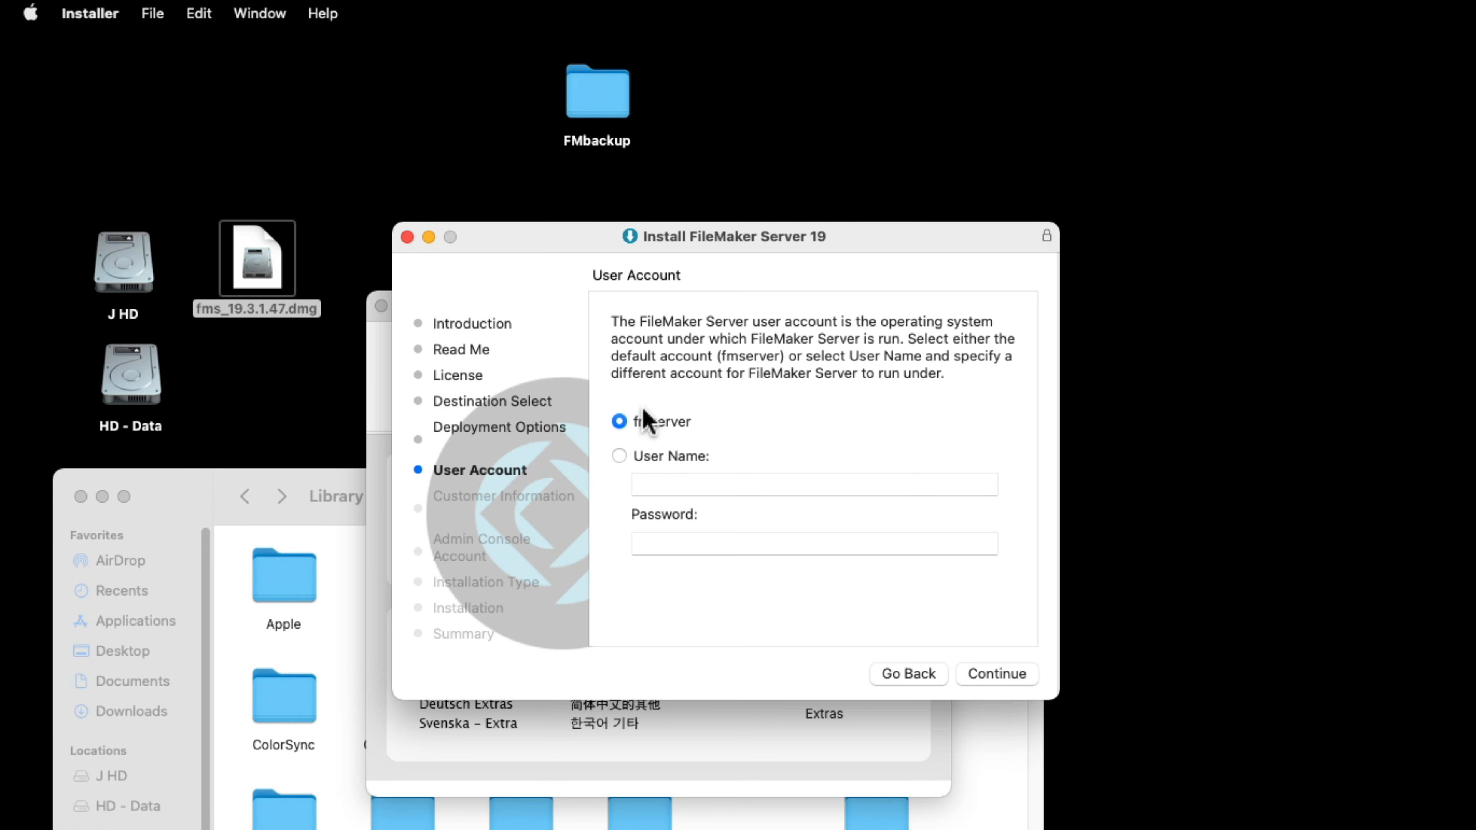
left_click(619, 456)
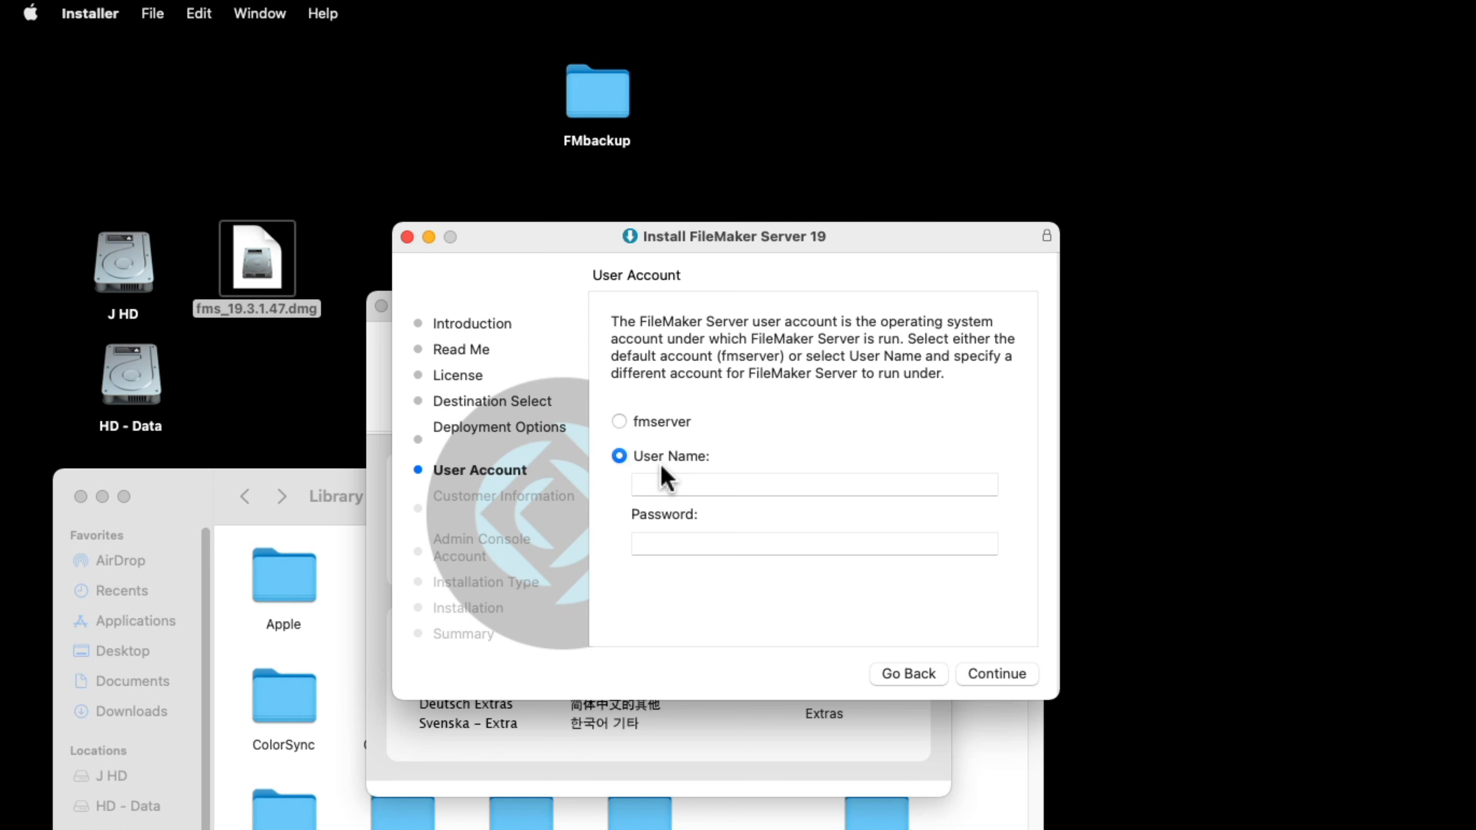
left_click(618, 421)
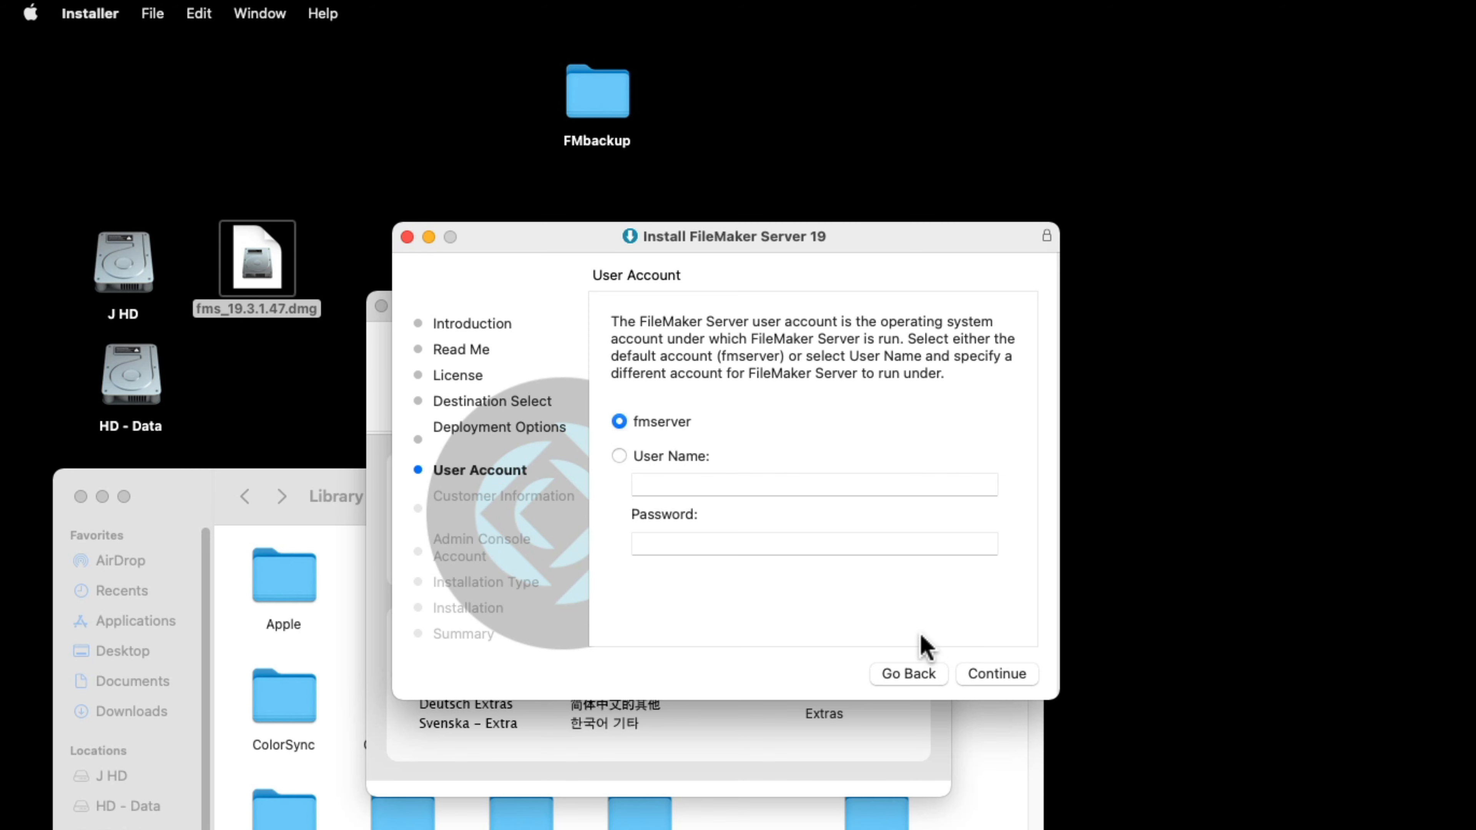
left_click(1003, 675)
Accept the customer information and set up the Admin Console account with user name DFM, a password and a 4-digit PIN.
left_click(705, 460)
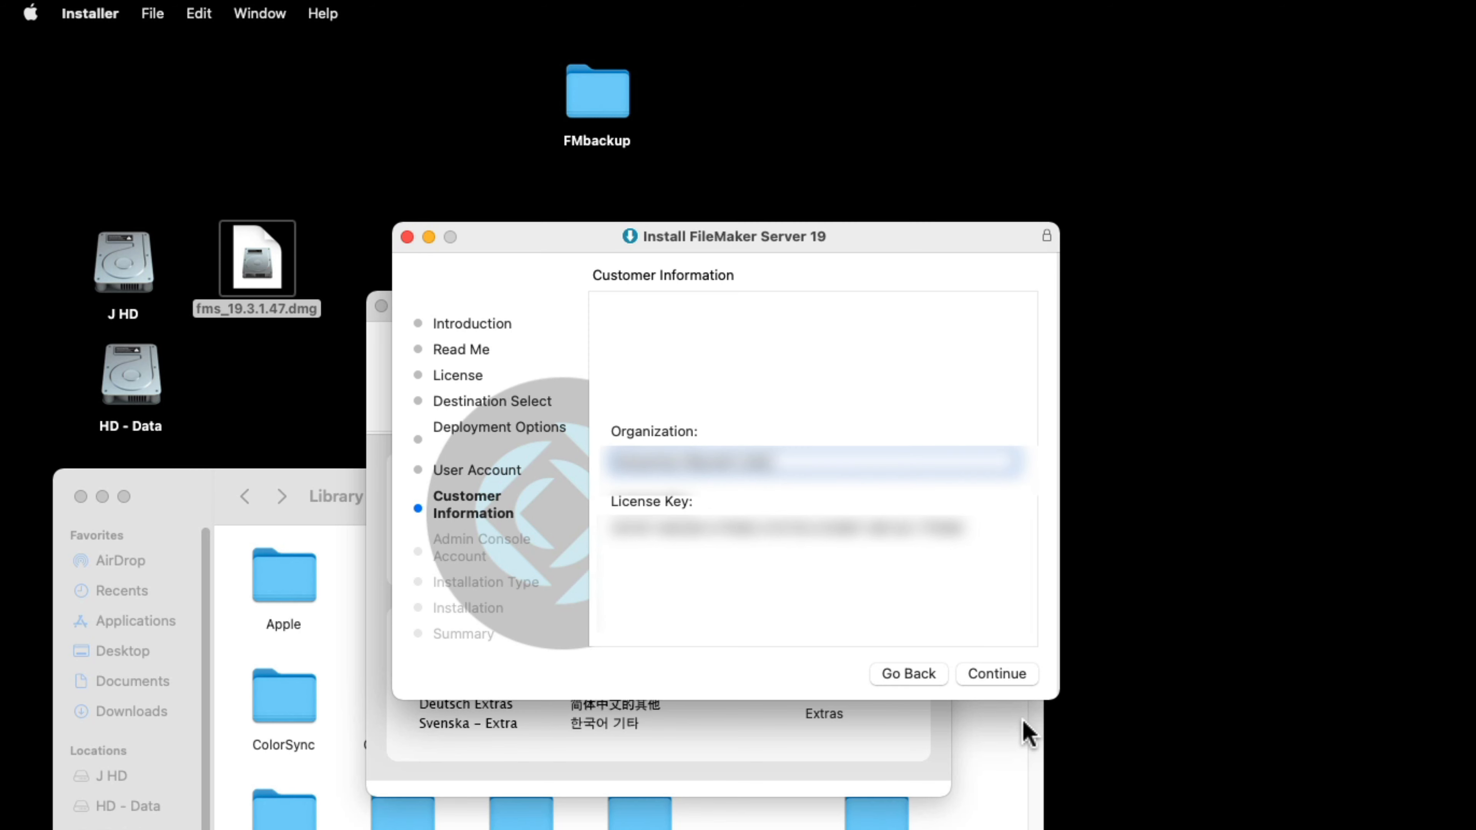
left_click(994, 674)
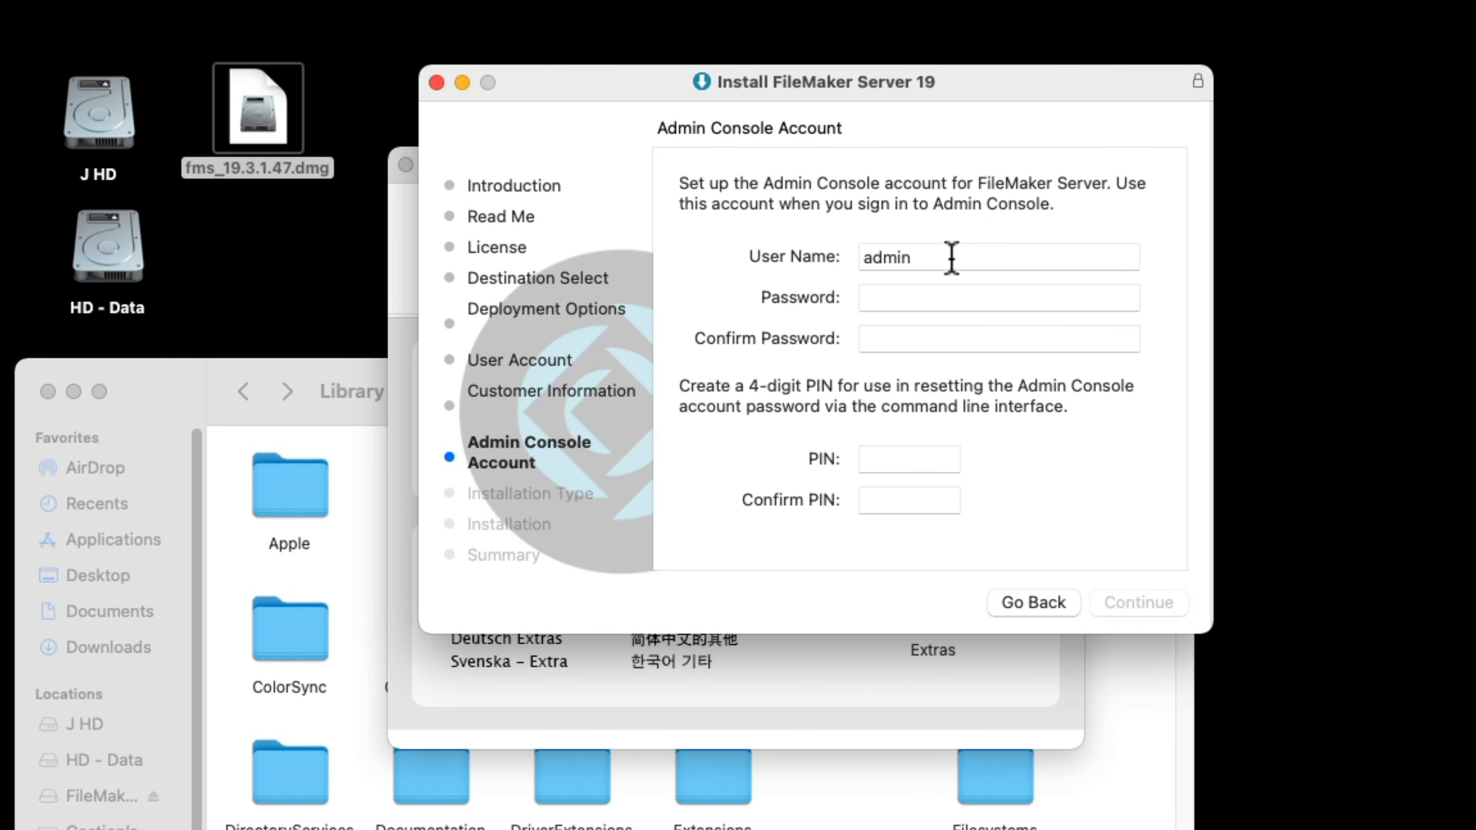
double_click(982, 256)
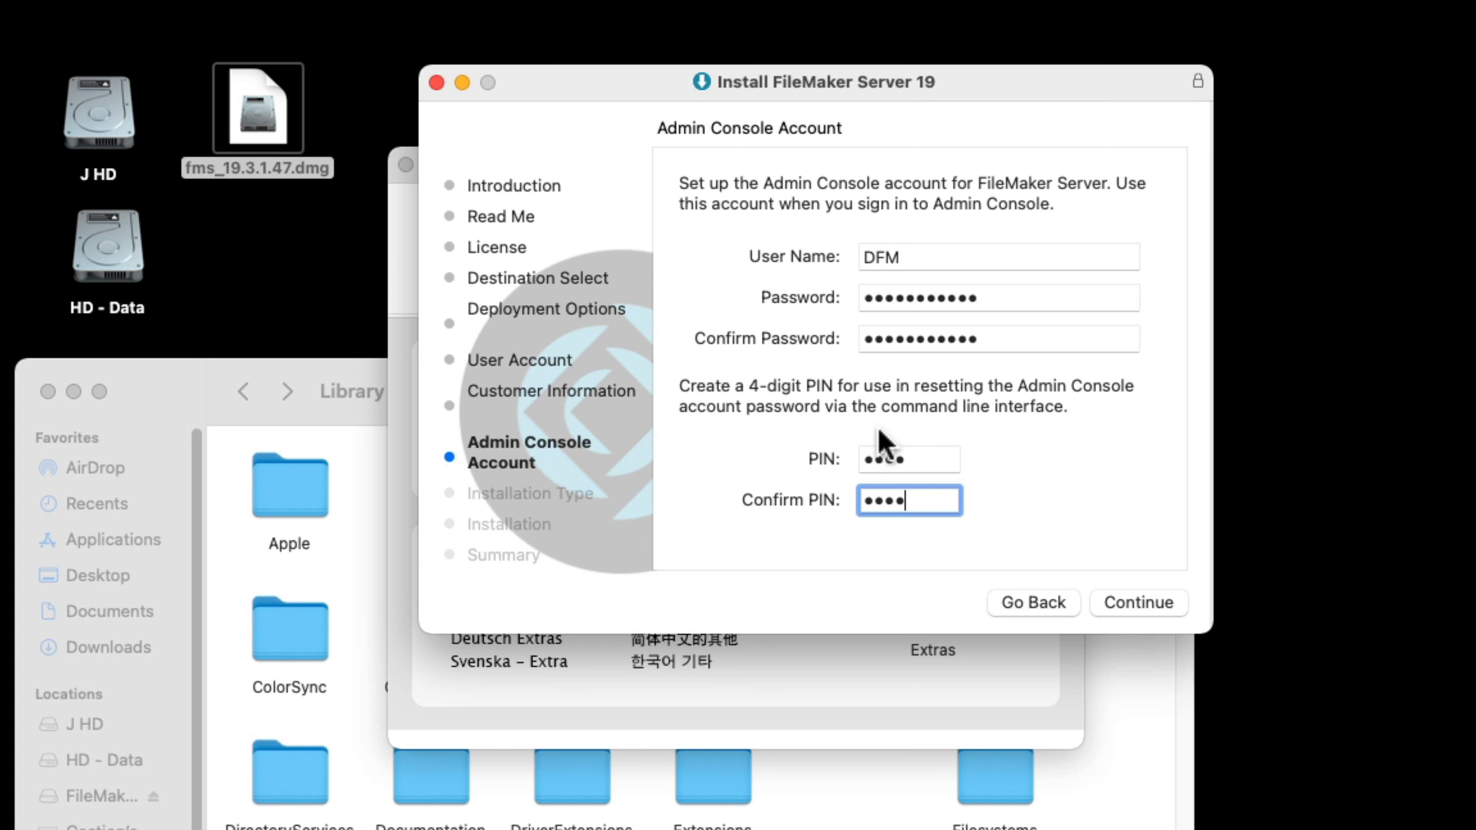
left_click(1140, 607)
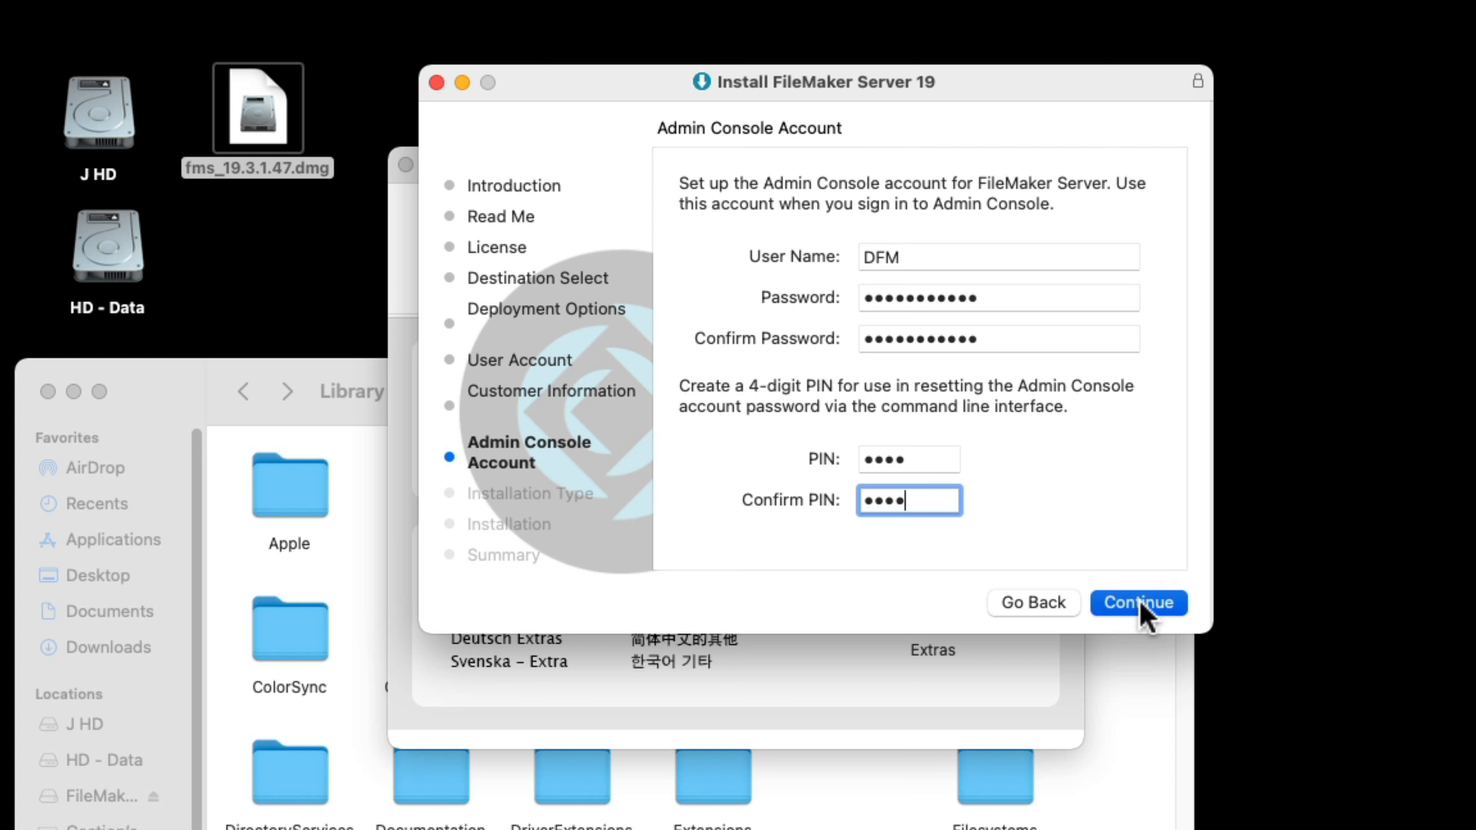
Run the FileMaker Server 19 installation to completion, closing the installer and the disk image window.
left_click(1138, 606)
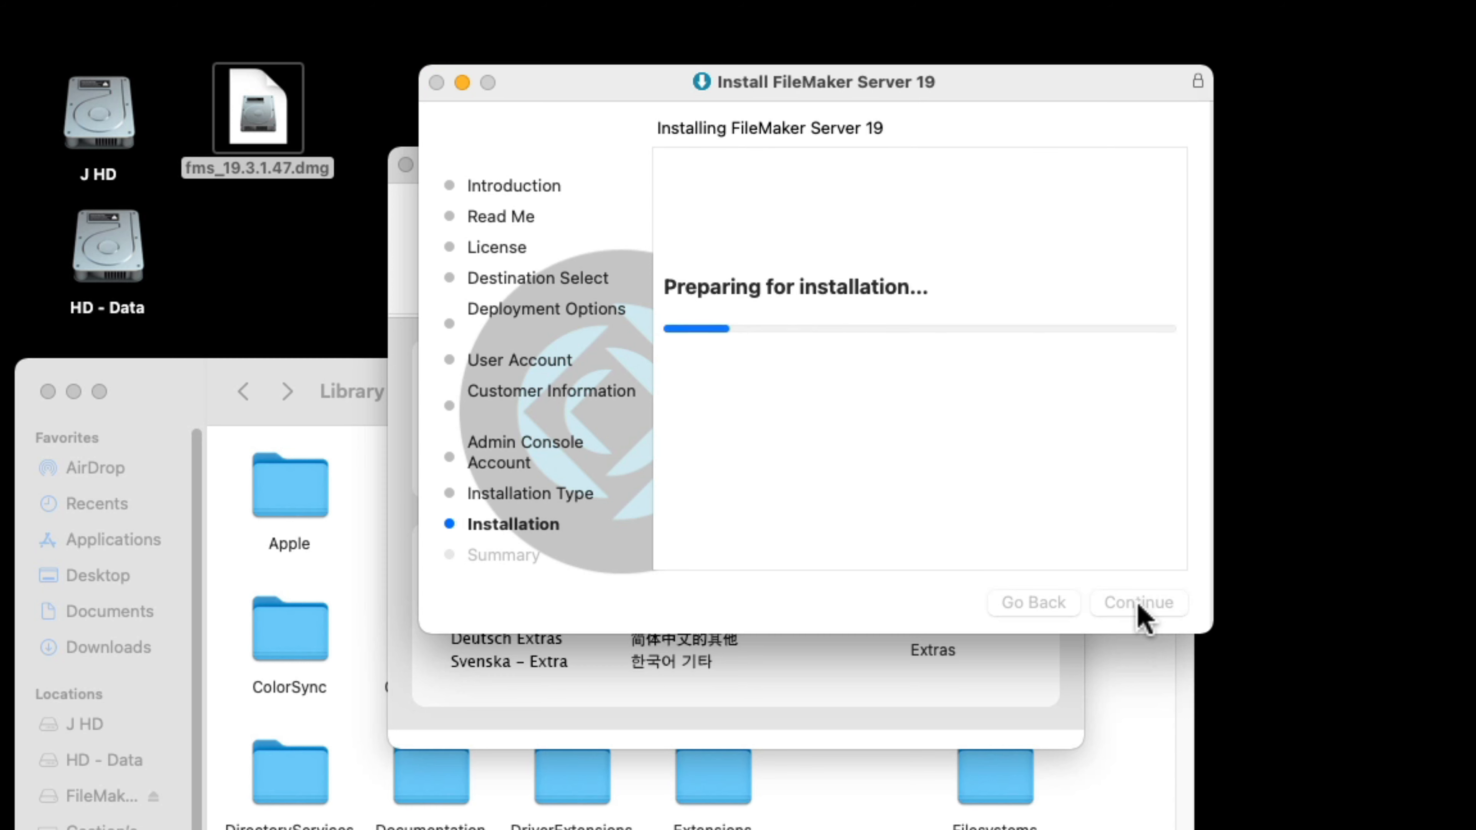
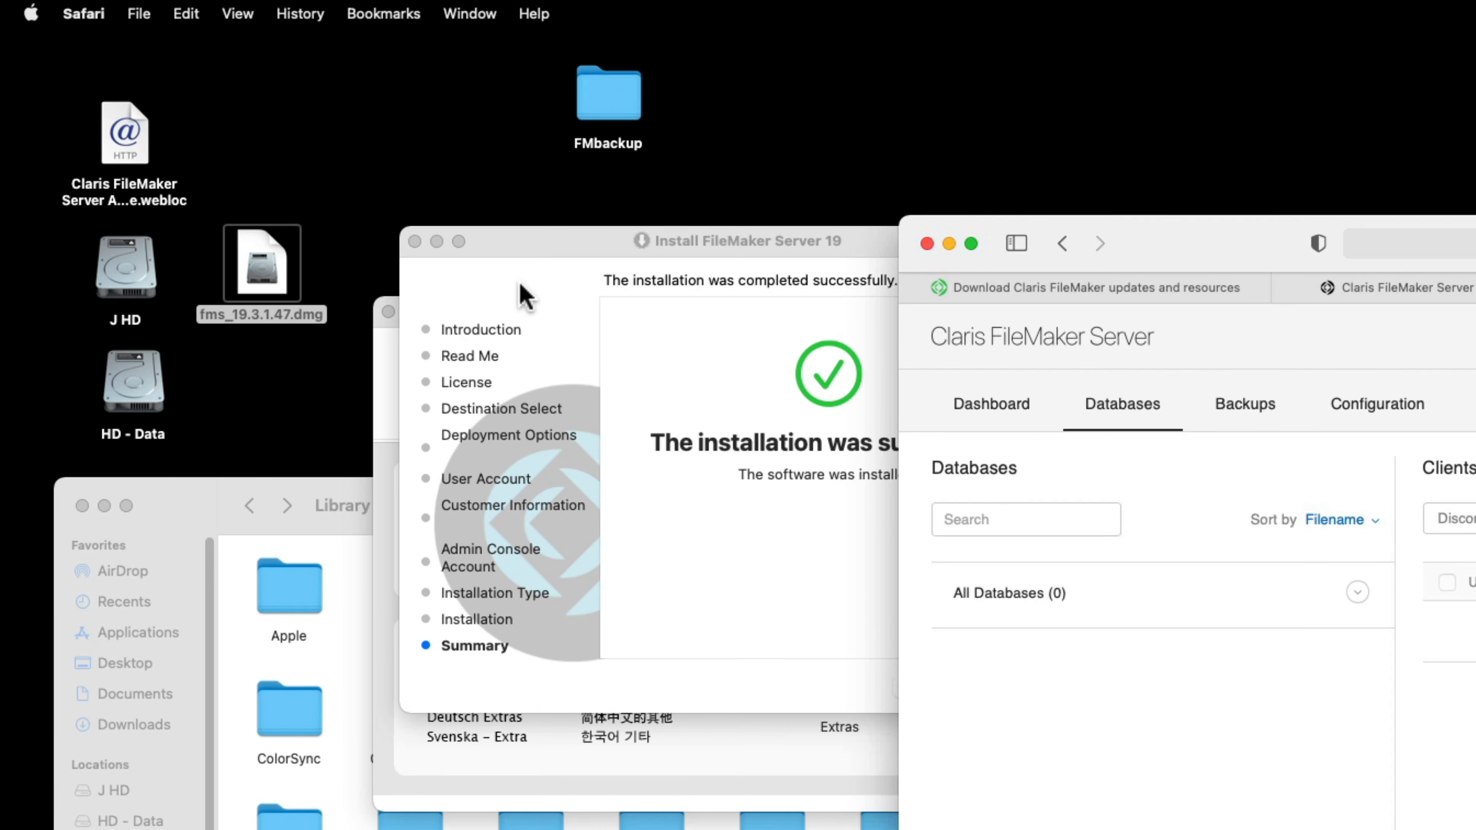
left_click(555, 259)
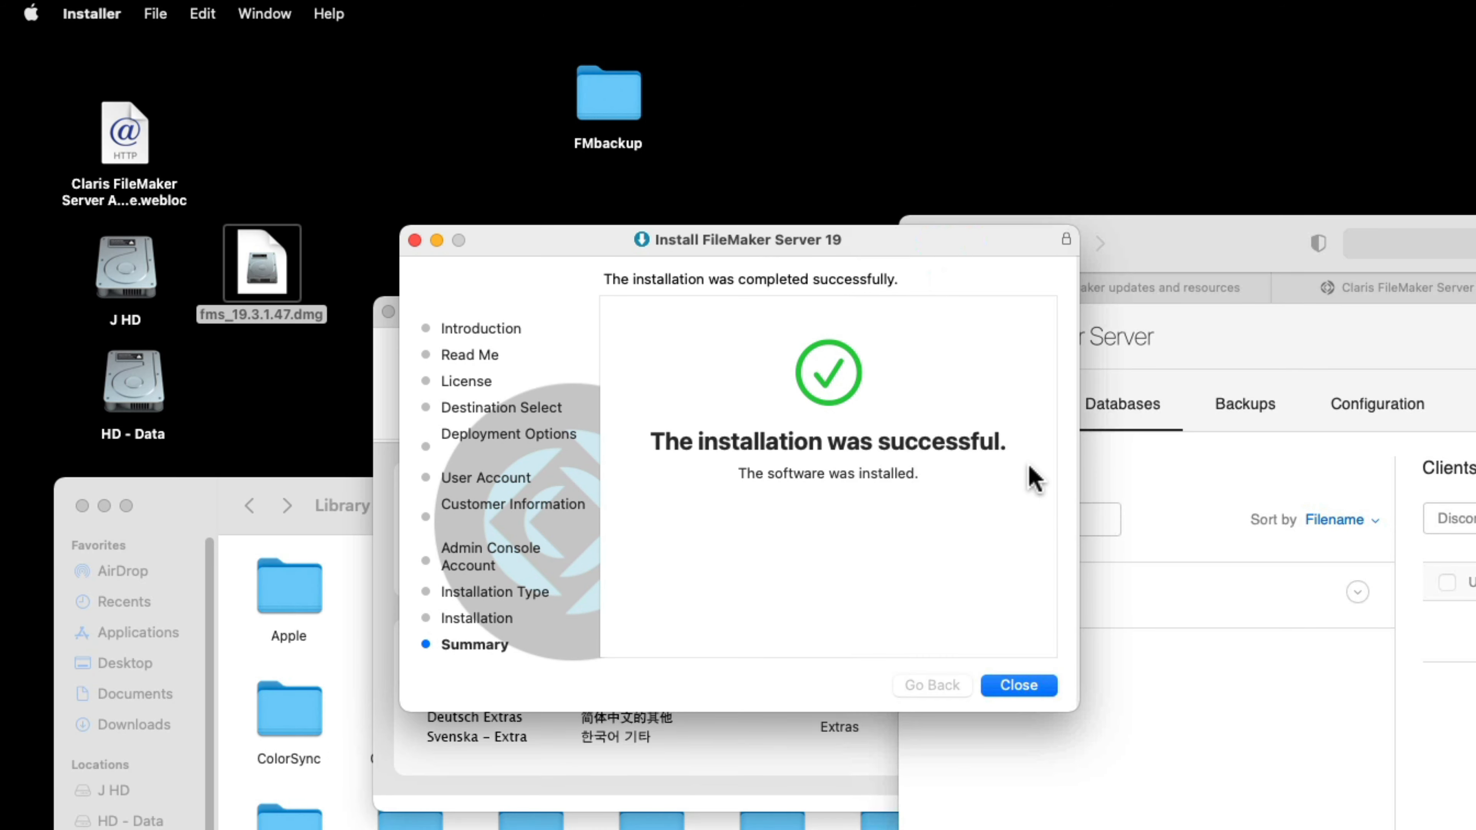
left_click(1027, 687)
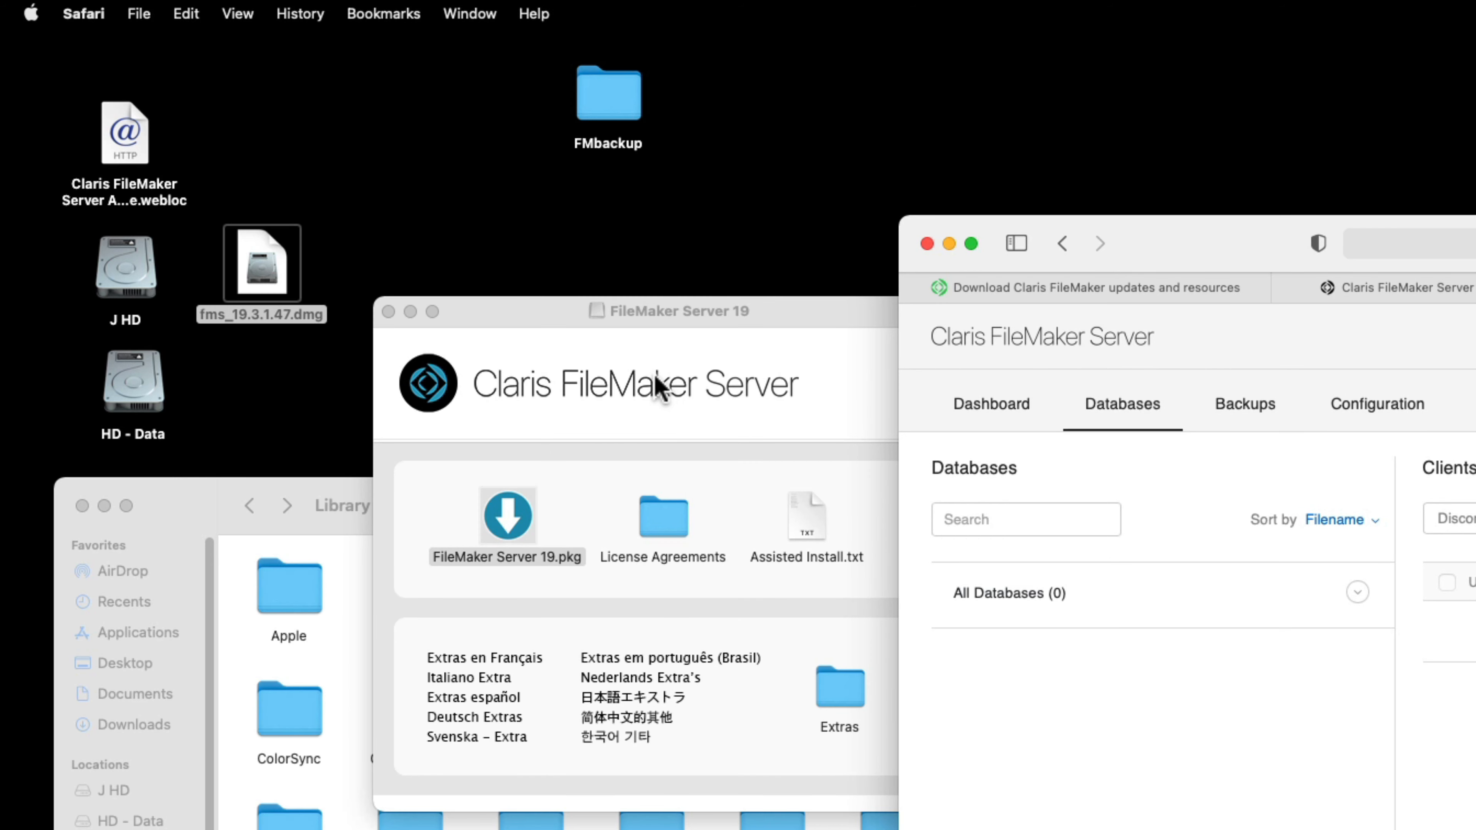
left_click_drag(587, 314, 550, 295)
left_click(353, 293)
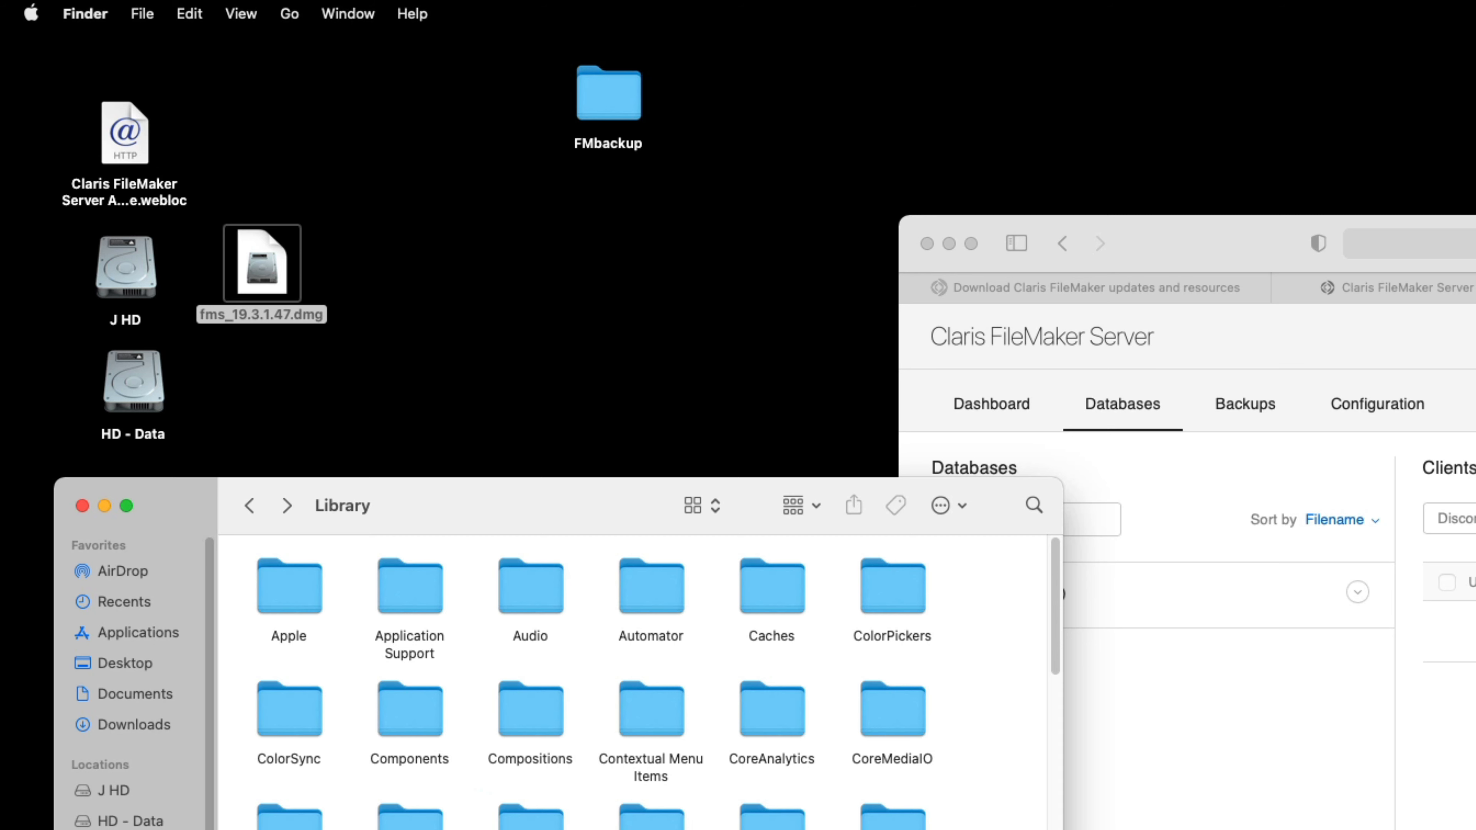
Open the Databases folder inside Library/FileMaker Server/Data on the J HD drive.
double_click(129, 278)
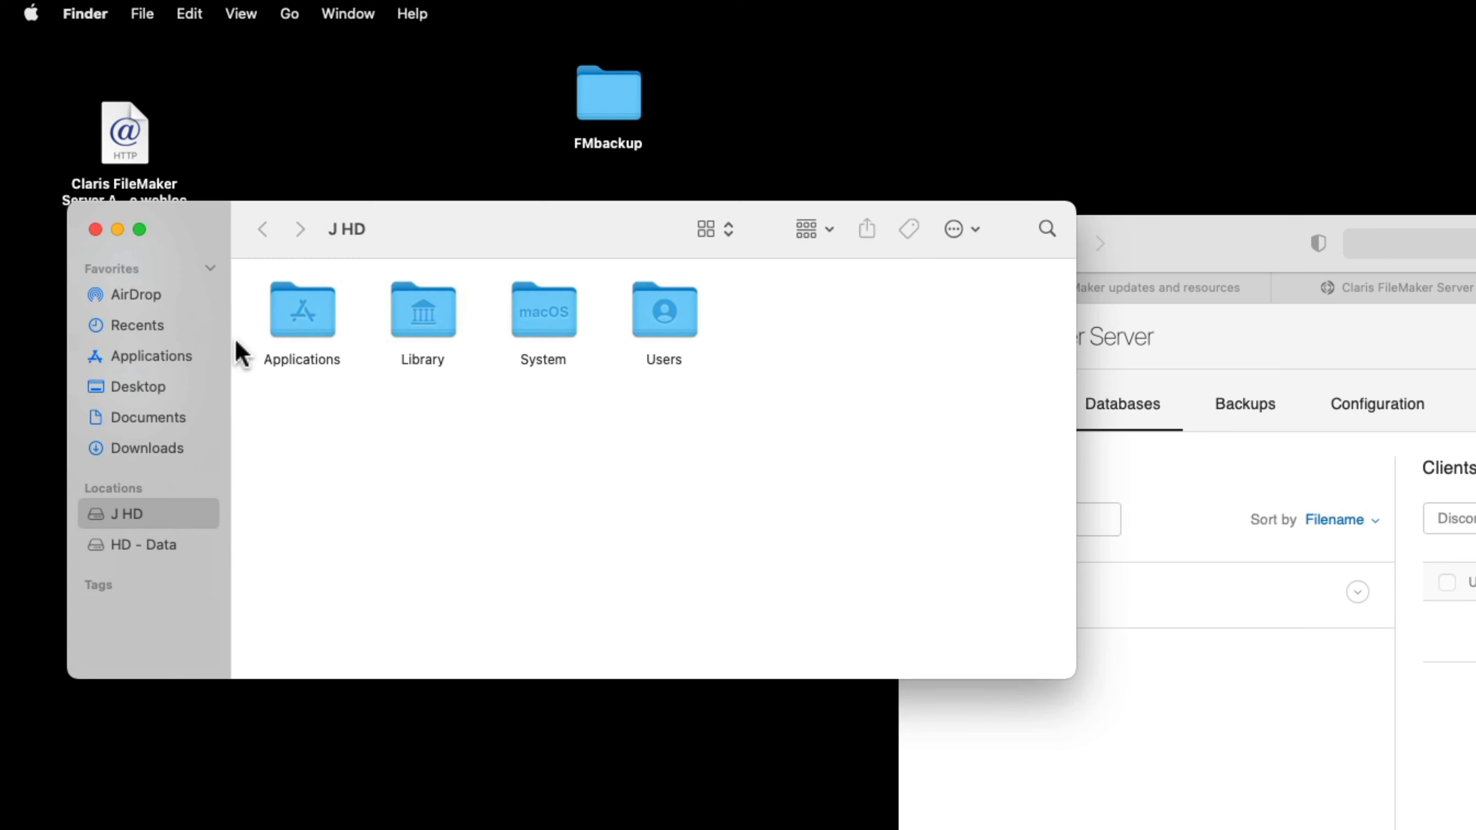
left_click(420, 329)
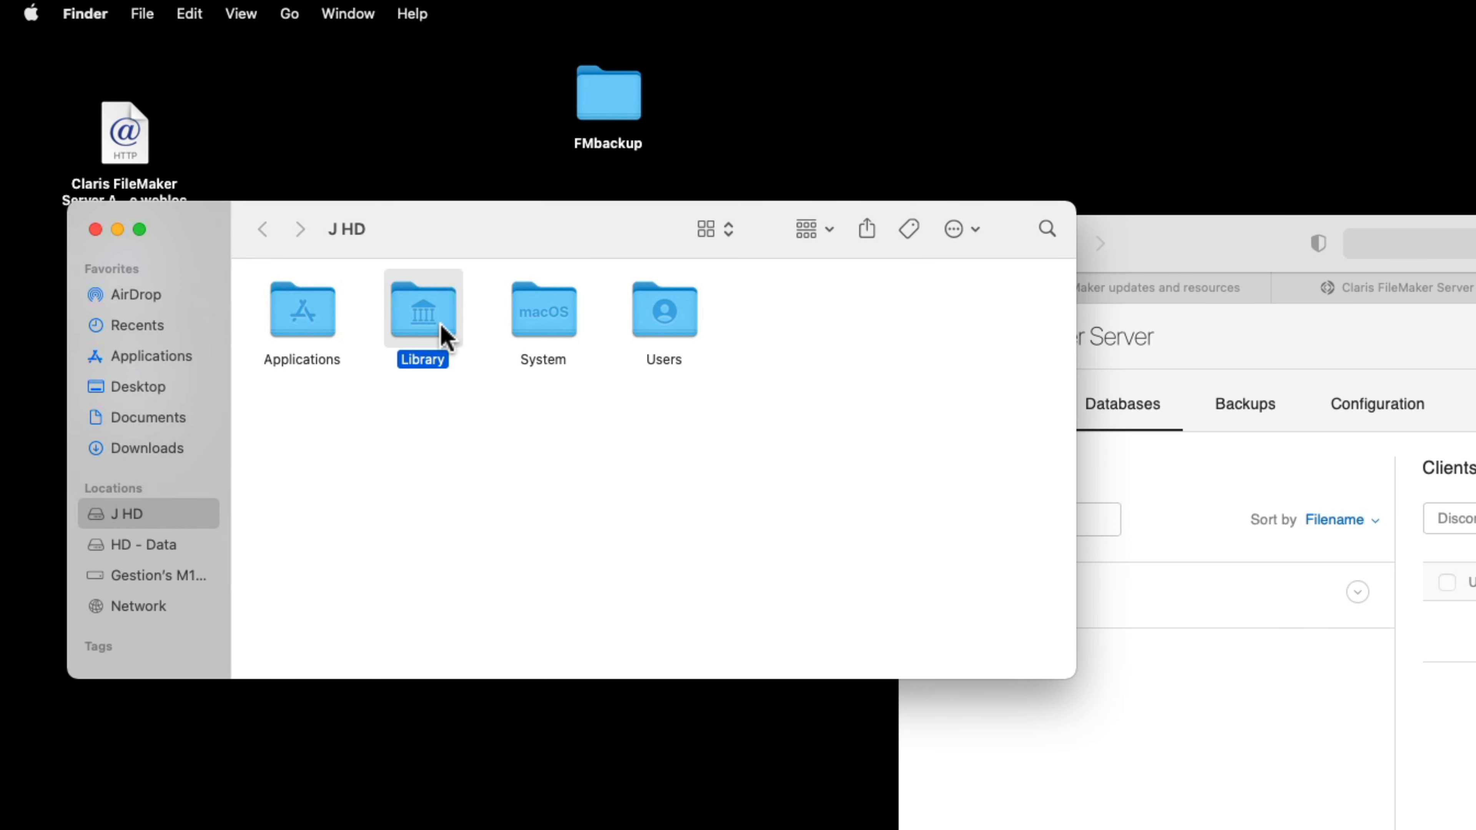
double_click(419, 317)
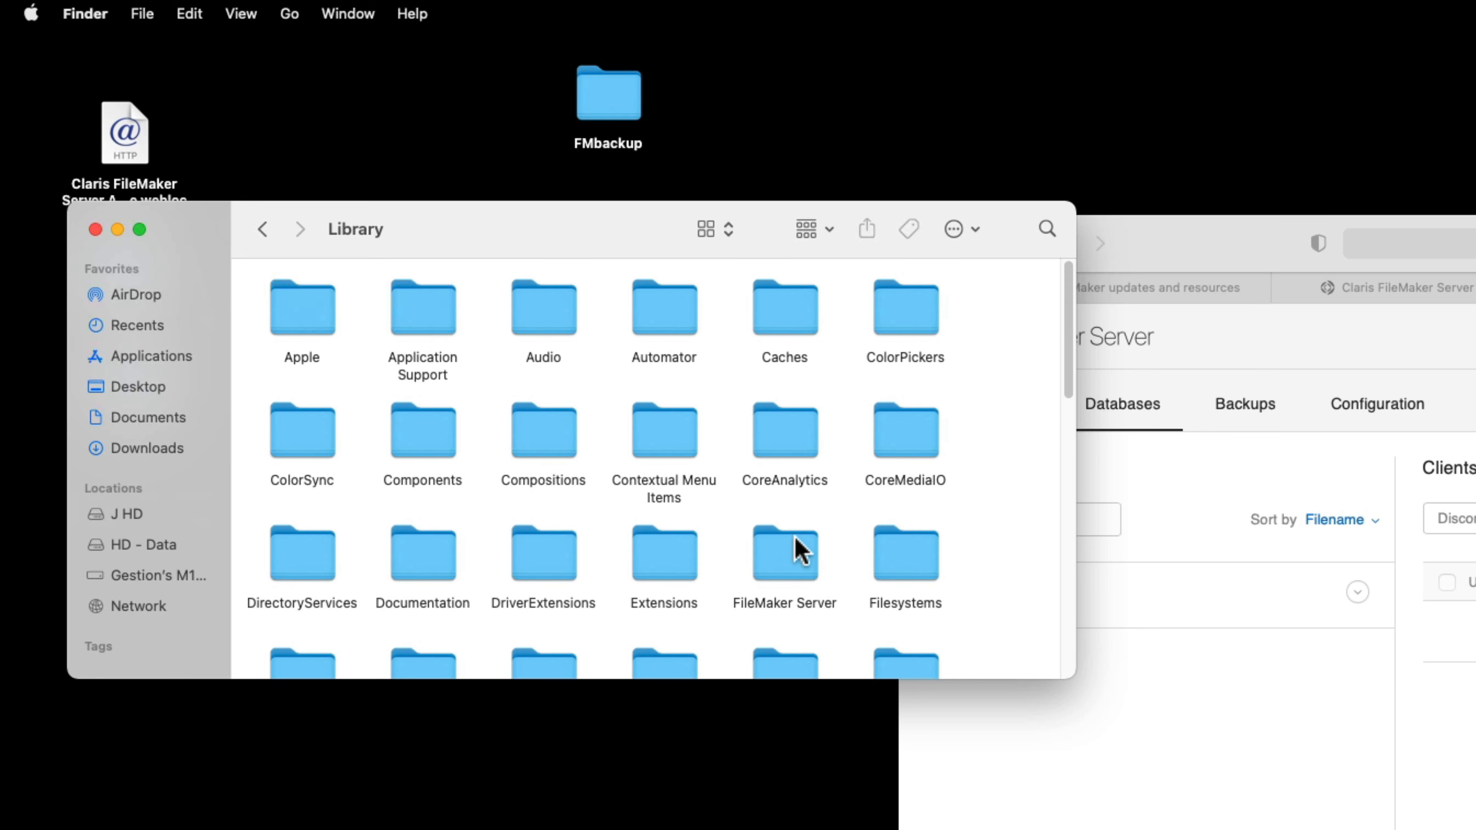
left_click_drag(557, 251, 570, 135)
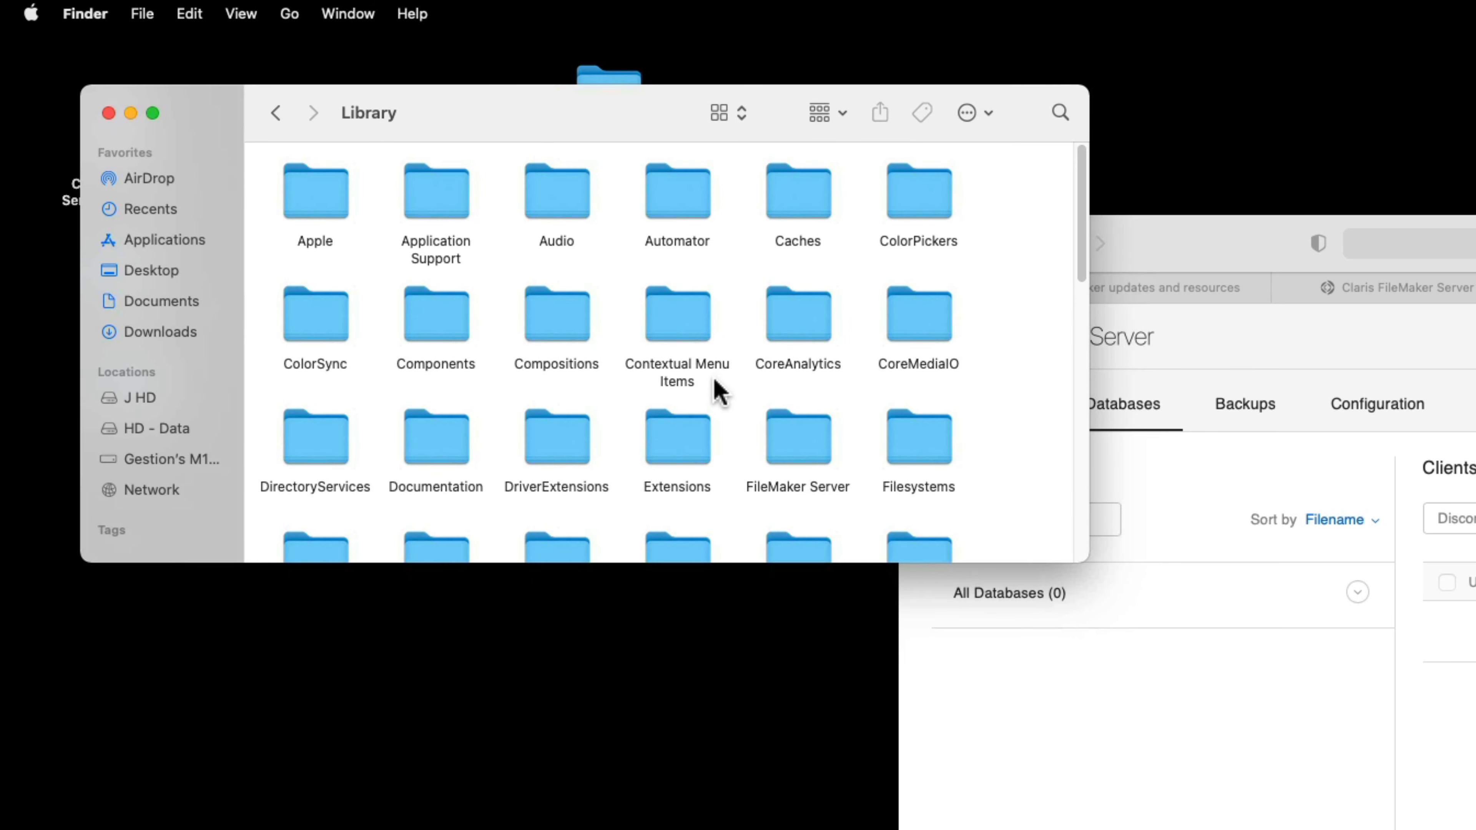
double_click(800, 446)
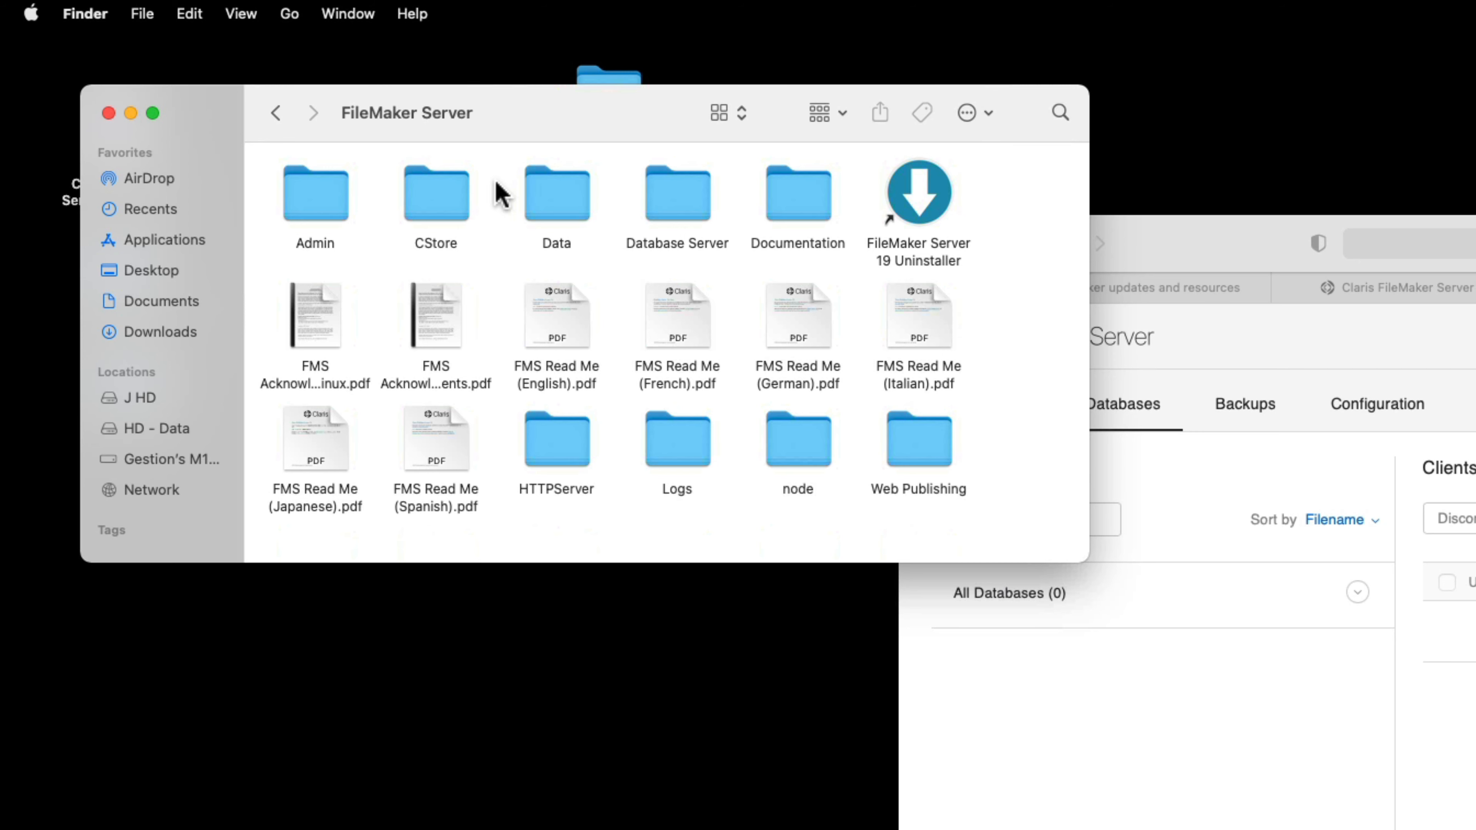
double_click(569, 203)
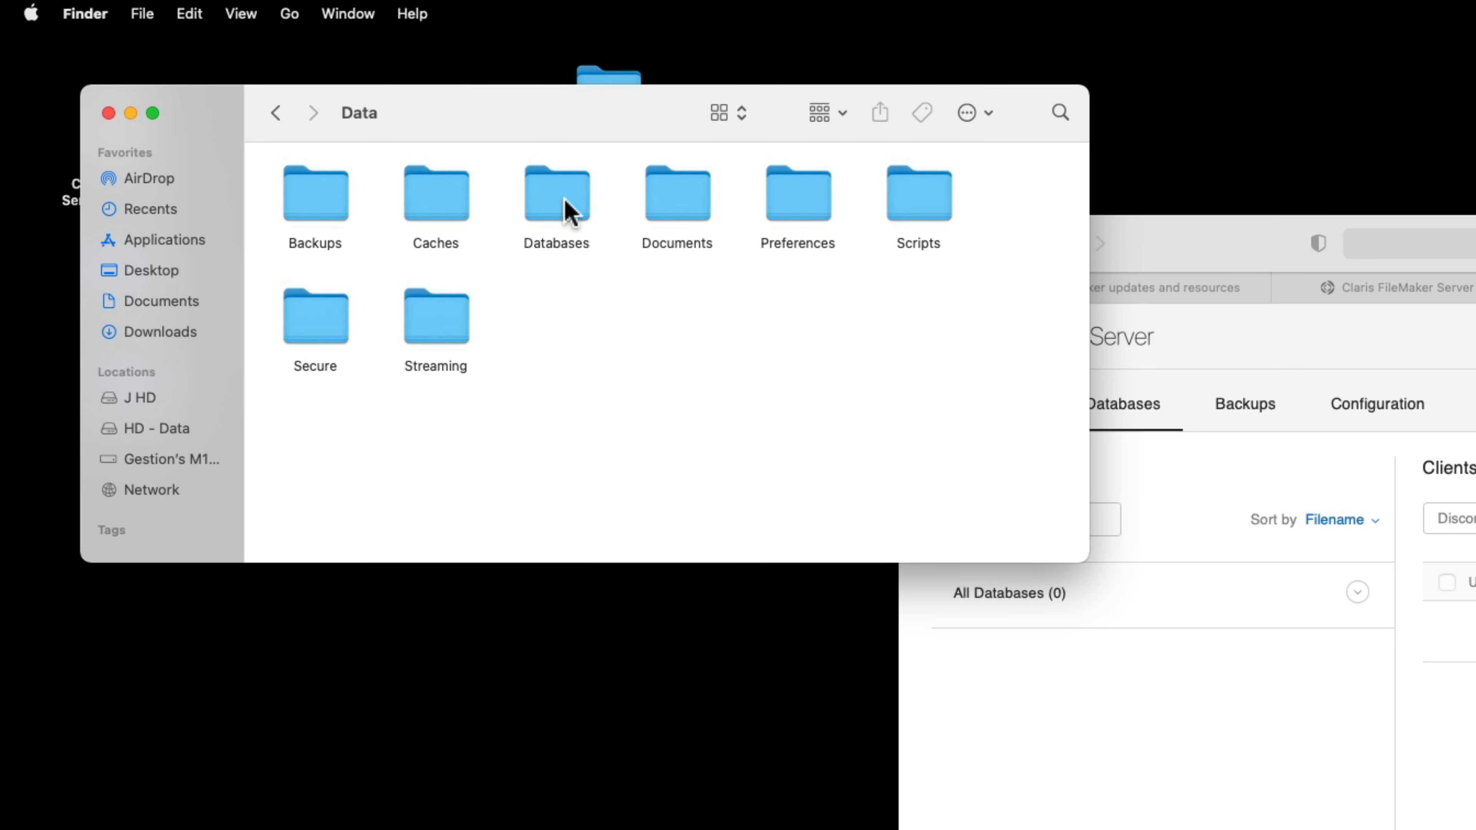
double_click(567, 207)
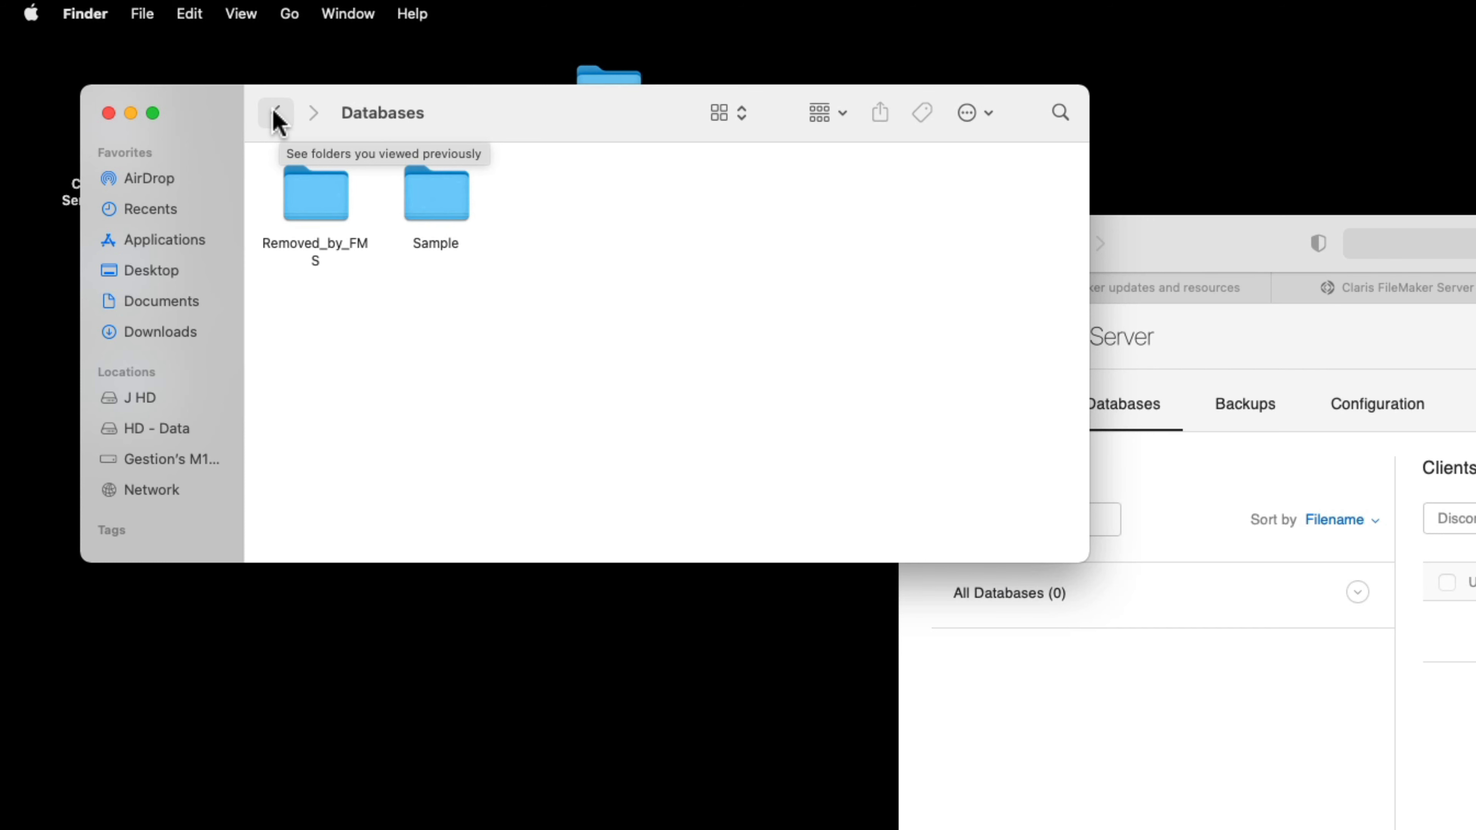
Delete the Removed_by_FMS and Sample folders from the server's Databases folder.
left_click_drag(630, 287, 303, 197)
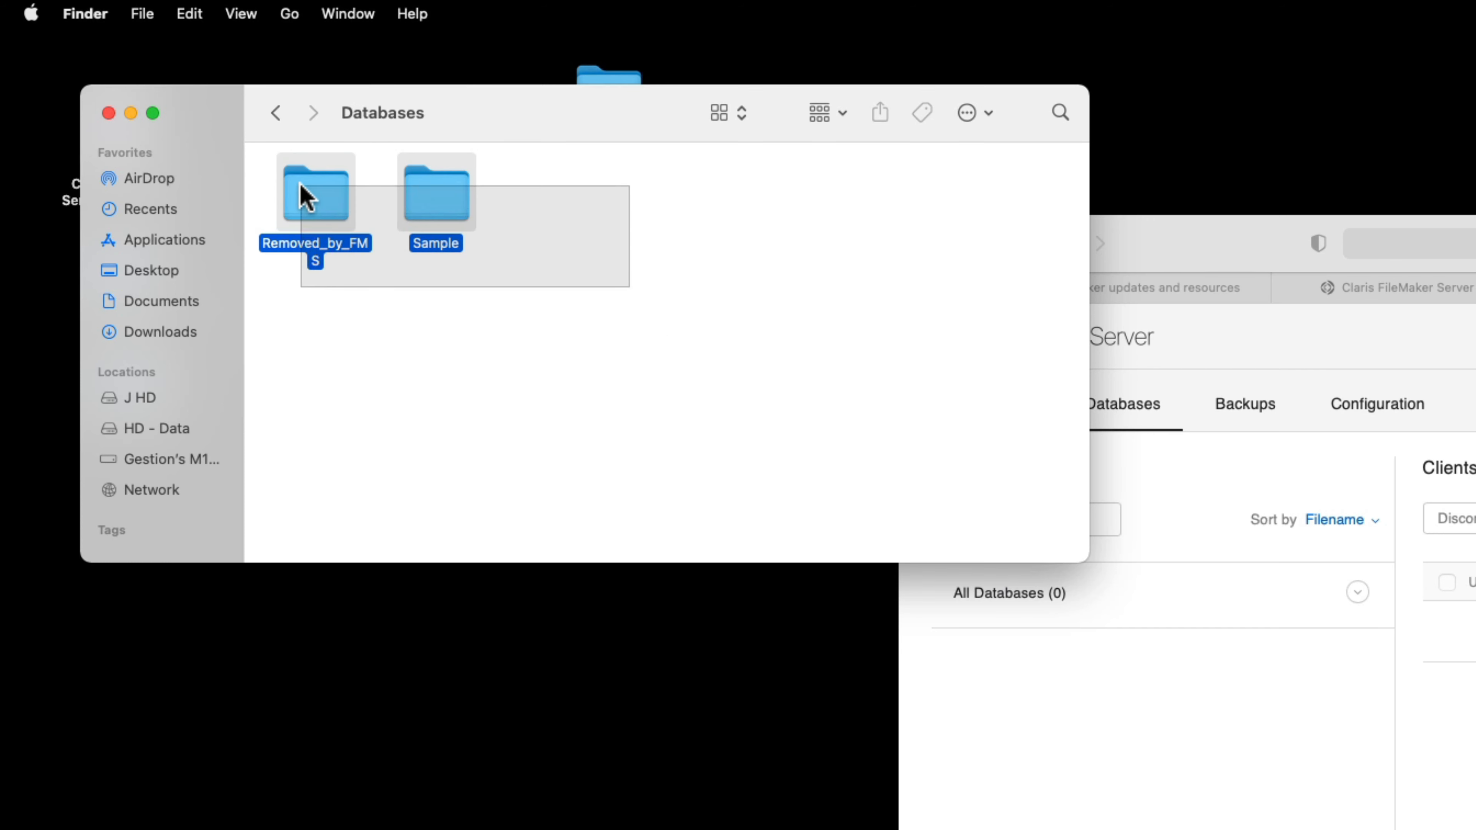
right_click(330, 204)
left_click(401, 273)
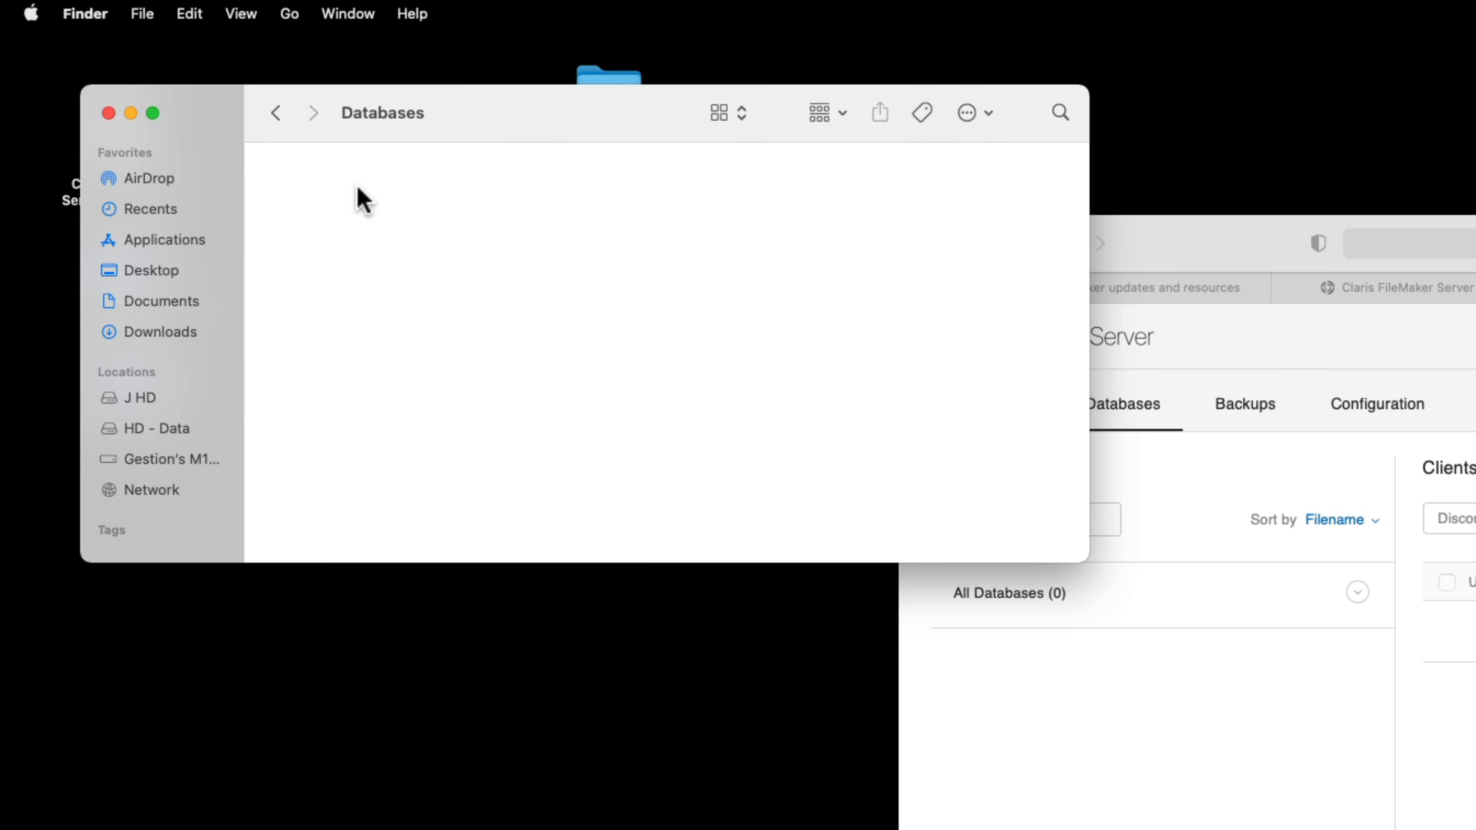
Go back to the FileMaker Server folder and examine the certificate and license files in CStore.
left_click(278, 117)
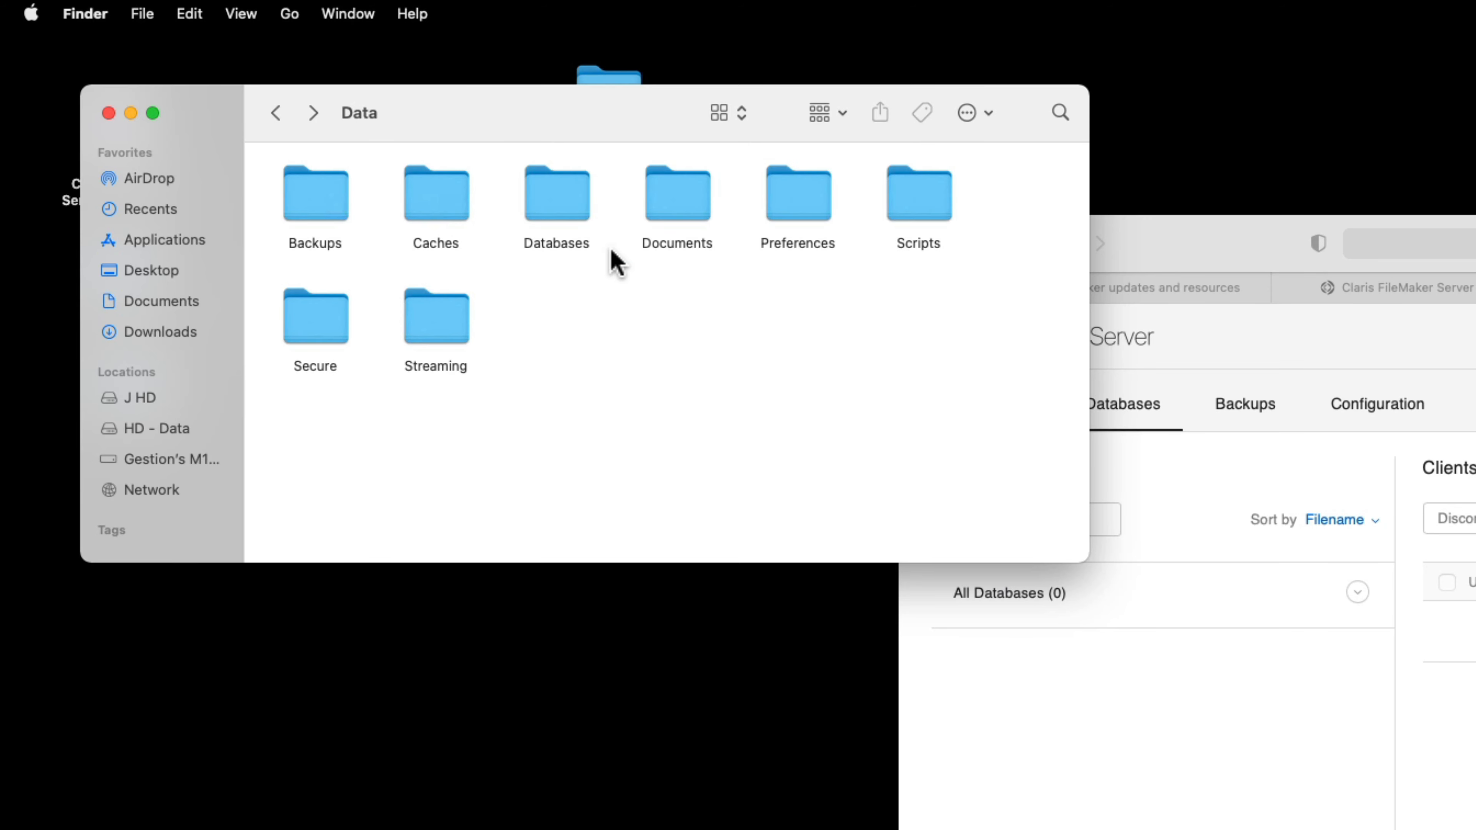
left_click(272, 115)
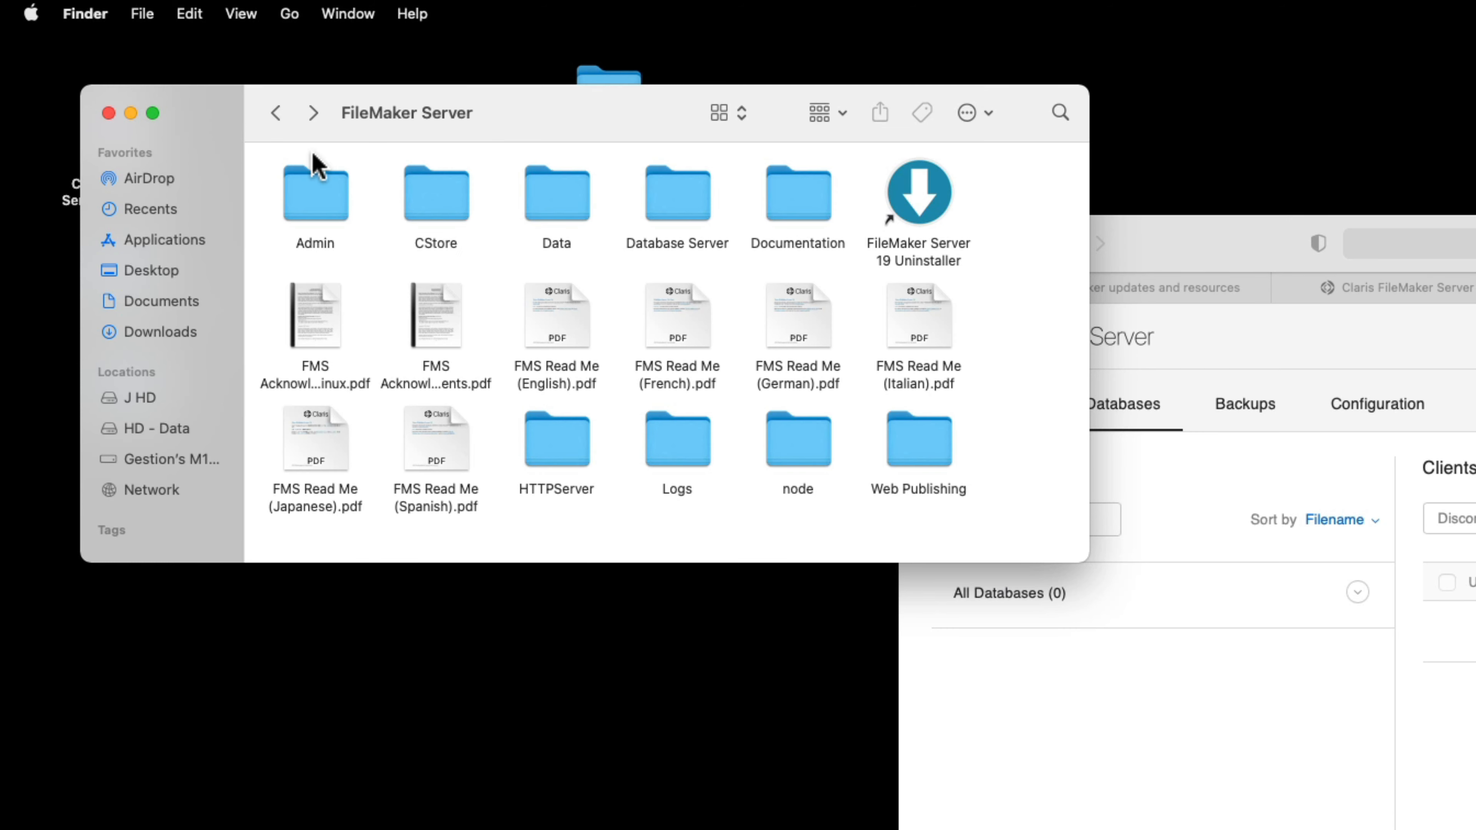
double_click(454, 209)
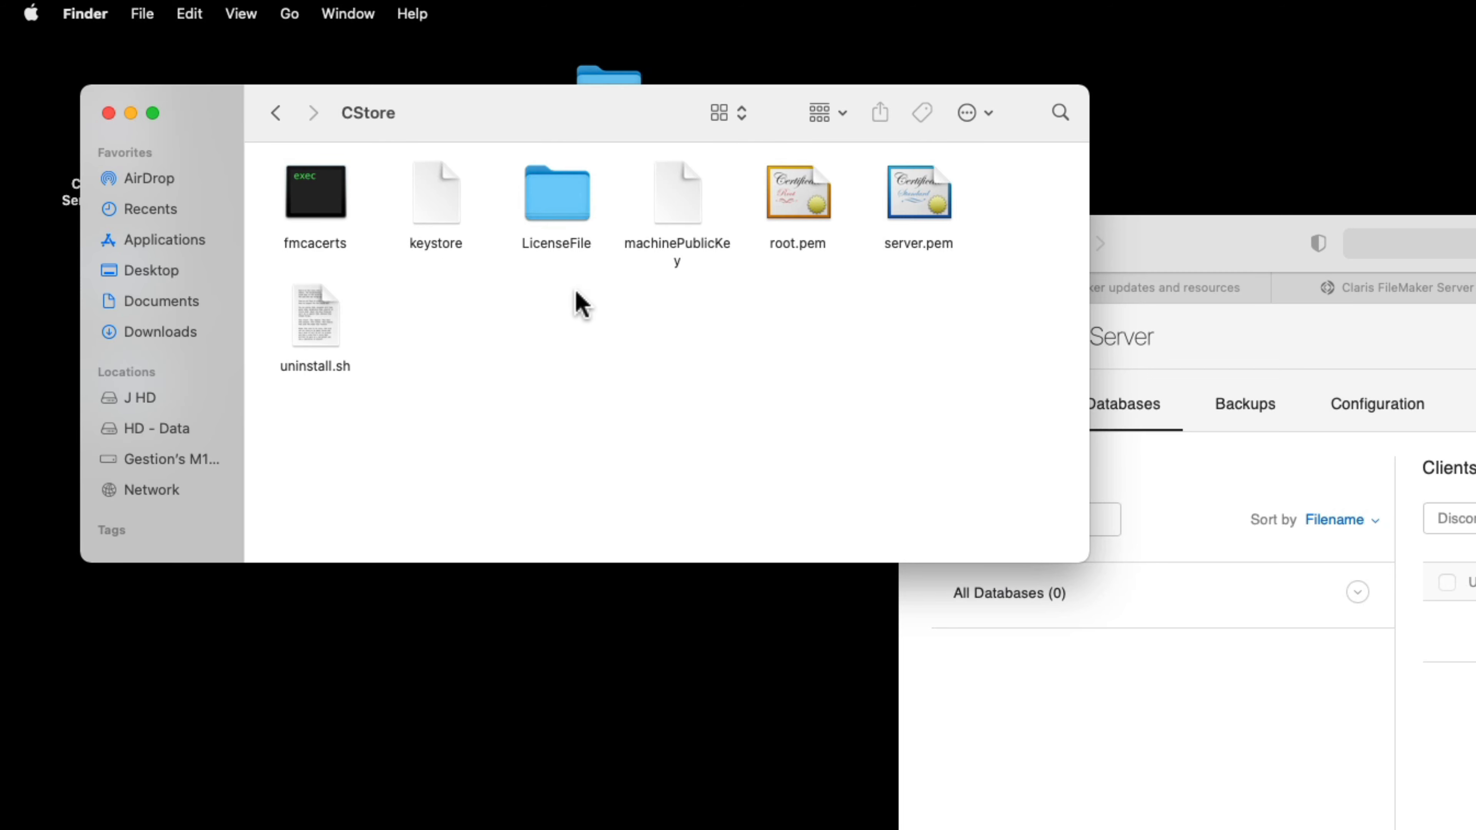
mouse_move(232, 142)
left_mouse_down()
mouse_move(360, 422)
mouse_move(245, 343)
mouse_move(229, 151)
left_mouse_up()
Review the Admin Console's system overview, hosted databases and SSL certificate configuration in Safari.
left_click_drag(1200, 256, 403, 112)
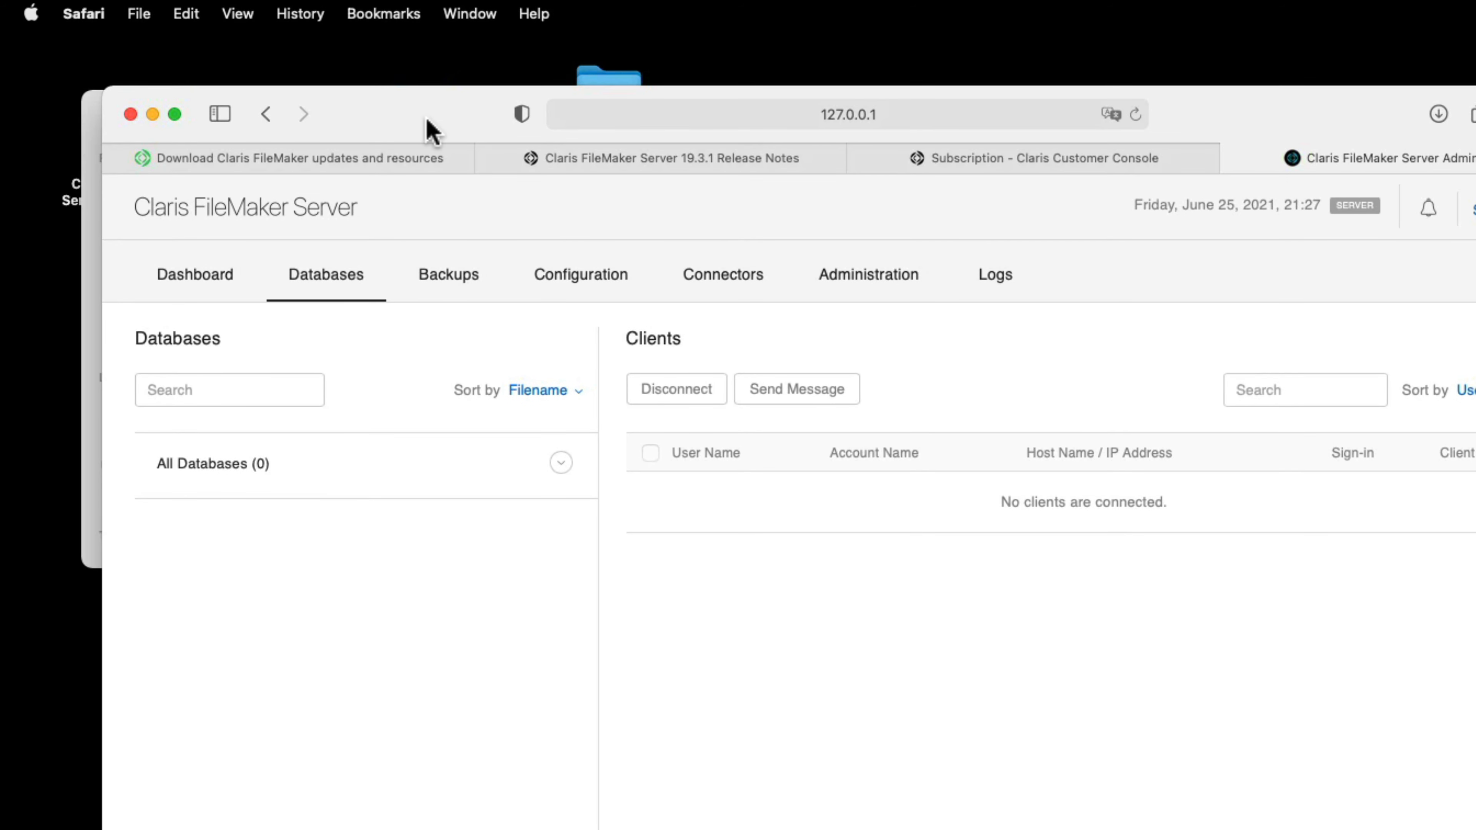
left_click(218, 277)
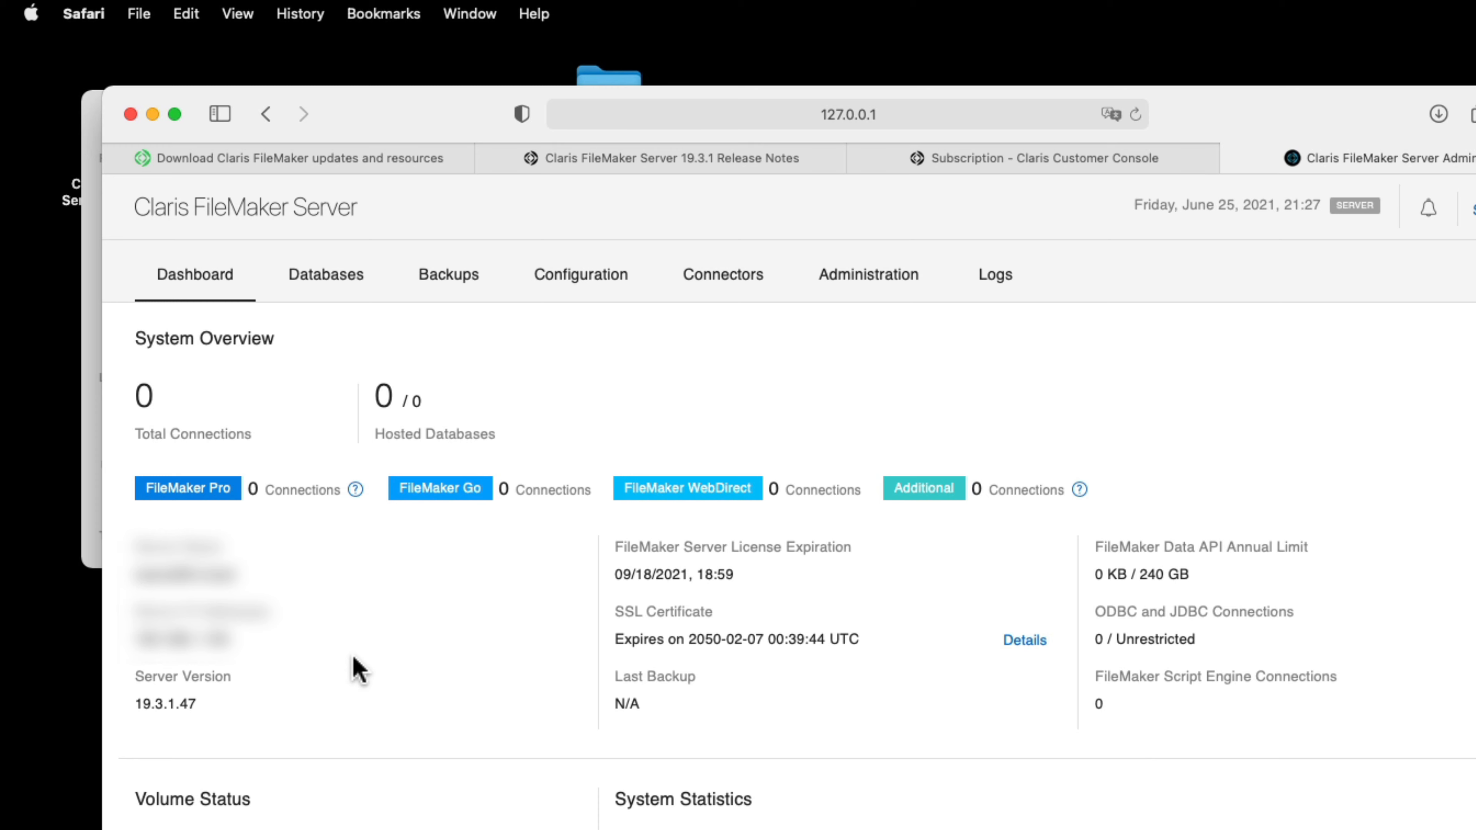
left_click(329, 283)
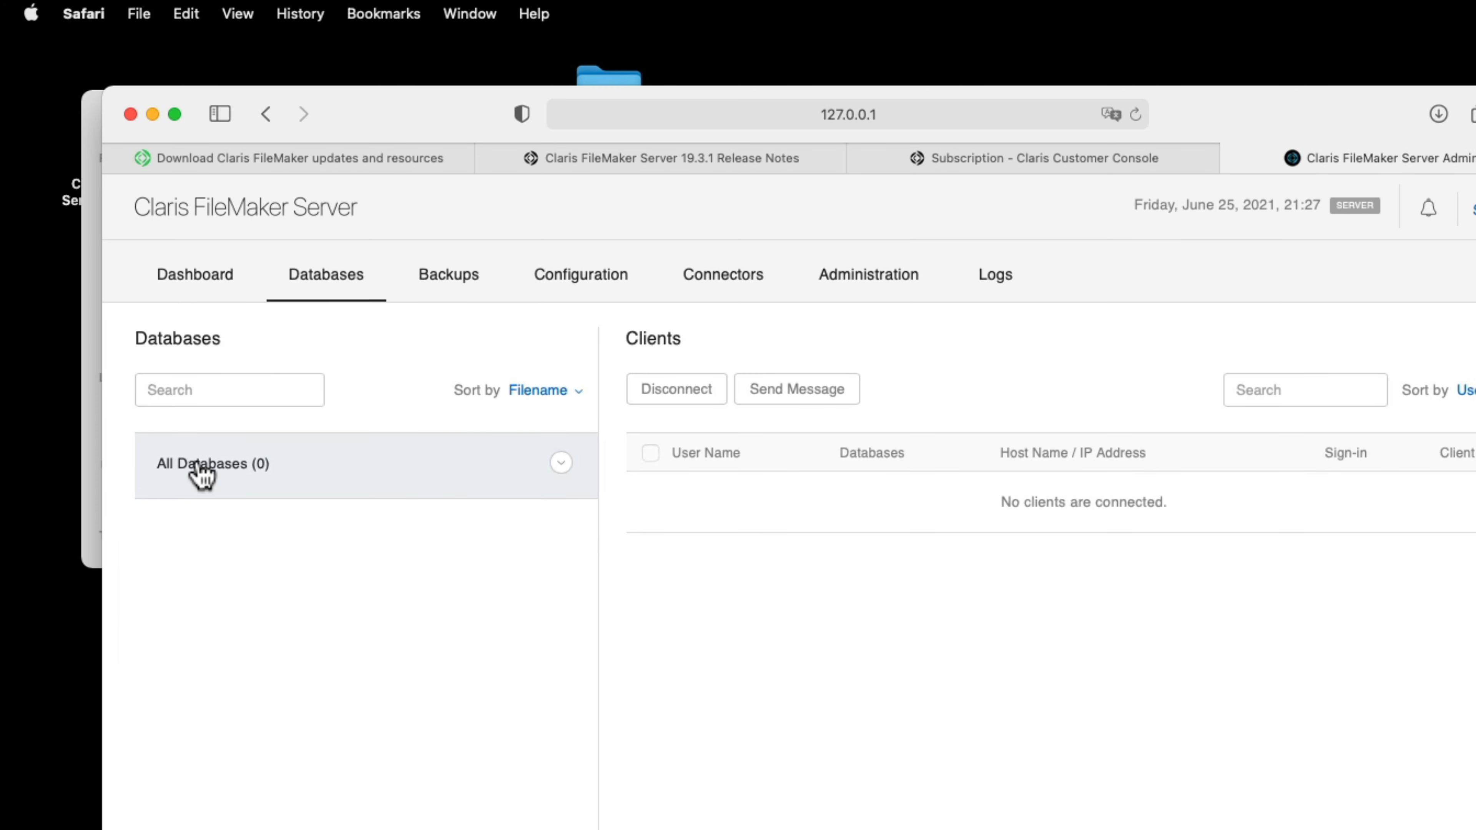
left_click(580, 280)
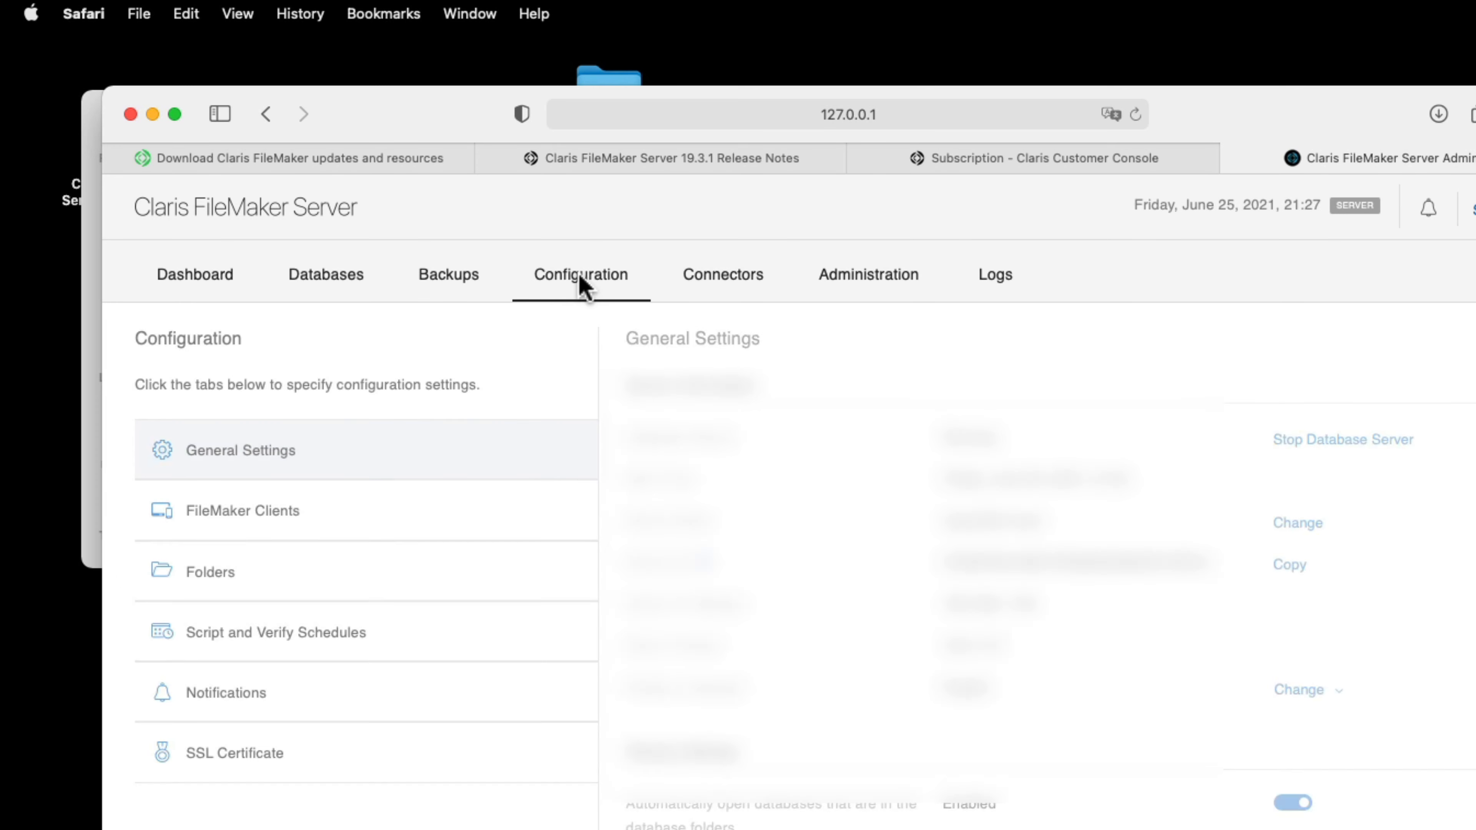
left_click(219, 755)
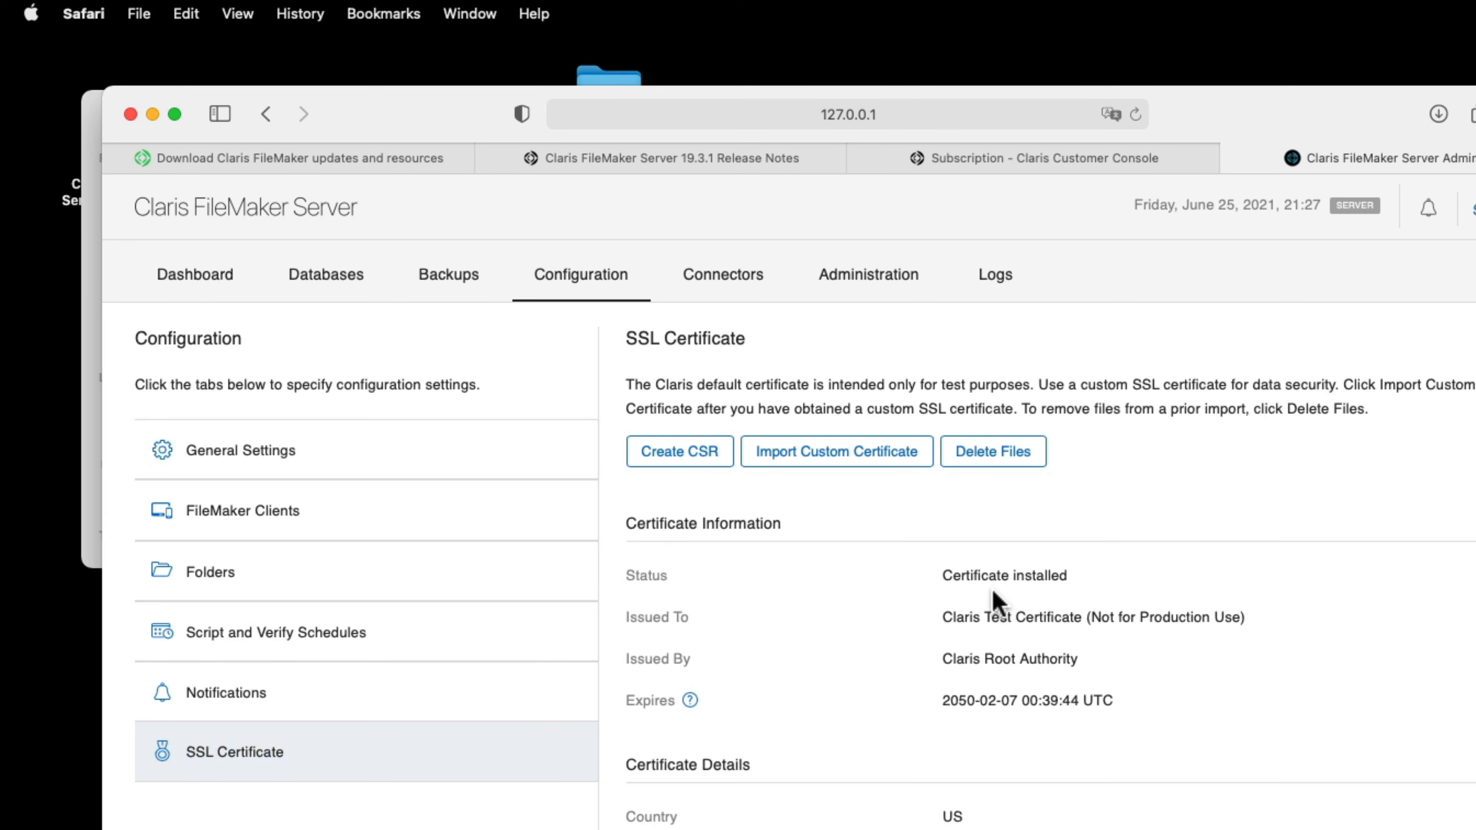
Return to Finder and reopen the server's Data/Databases folder, keeping the FMbackup folder on the desktop accessible.
left_click_drag(426, 137, 494, 420)
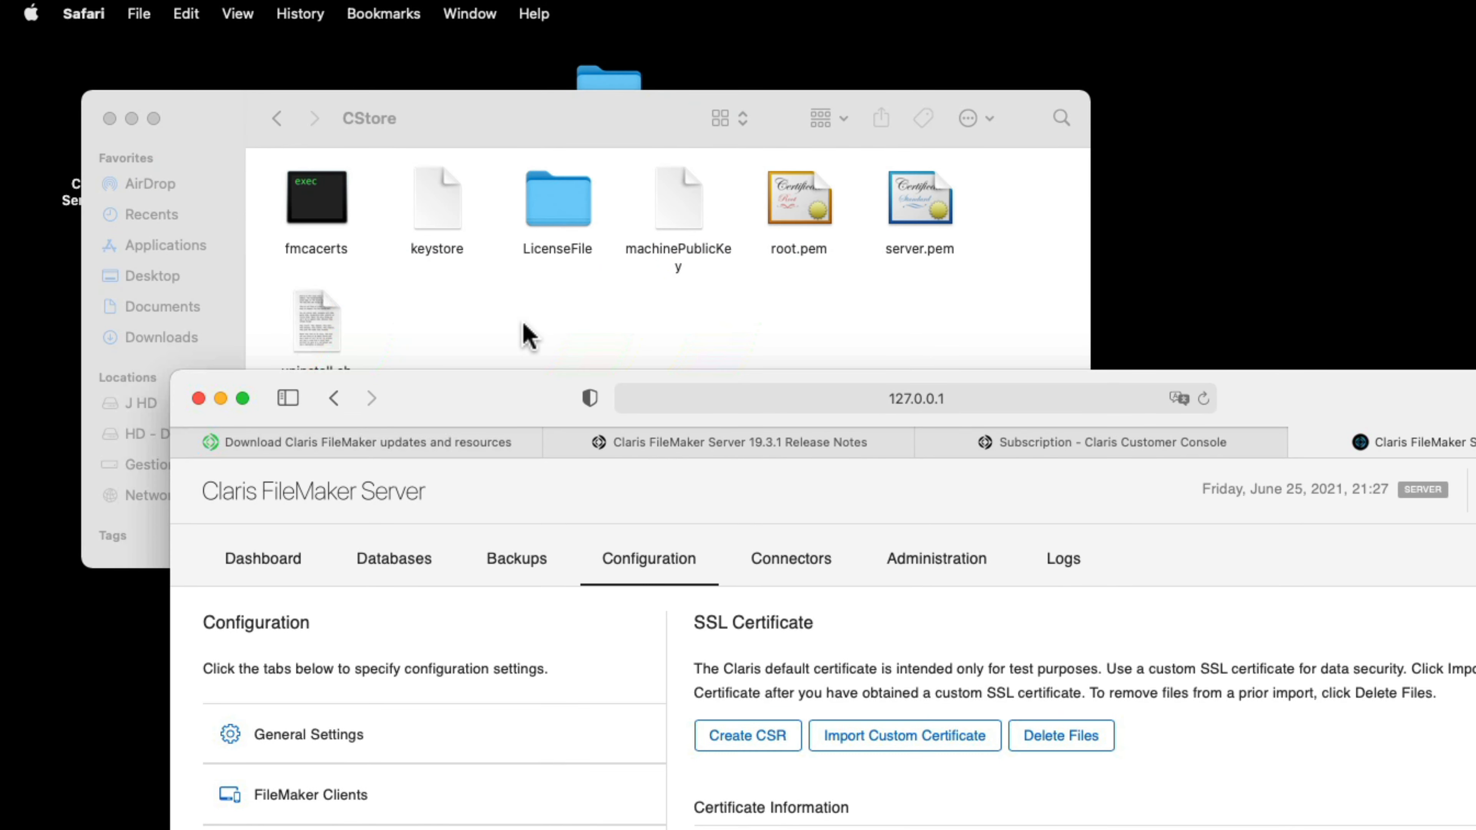
left_click(491, 133)
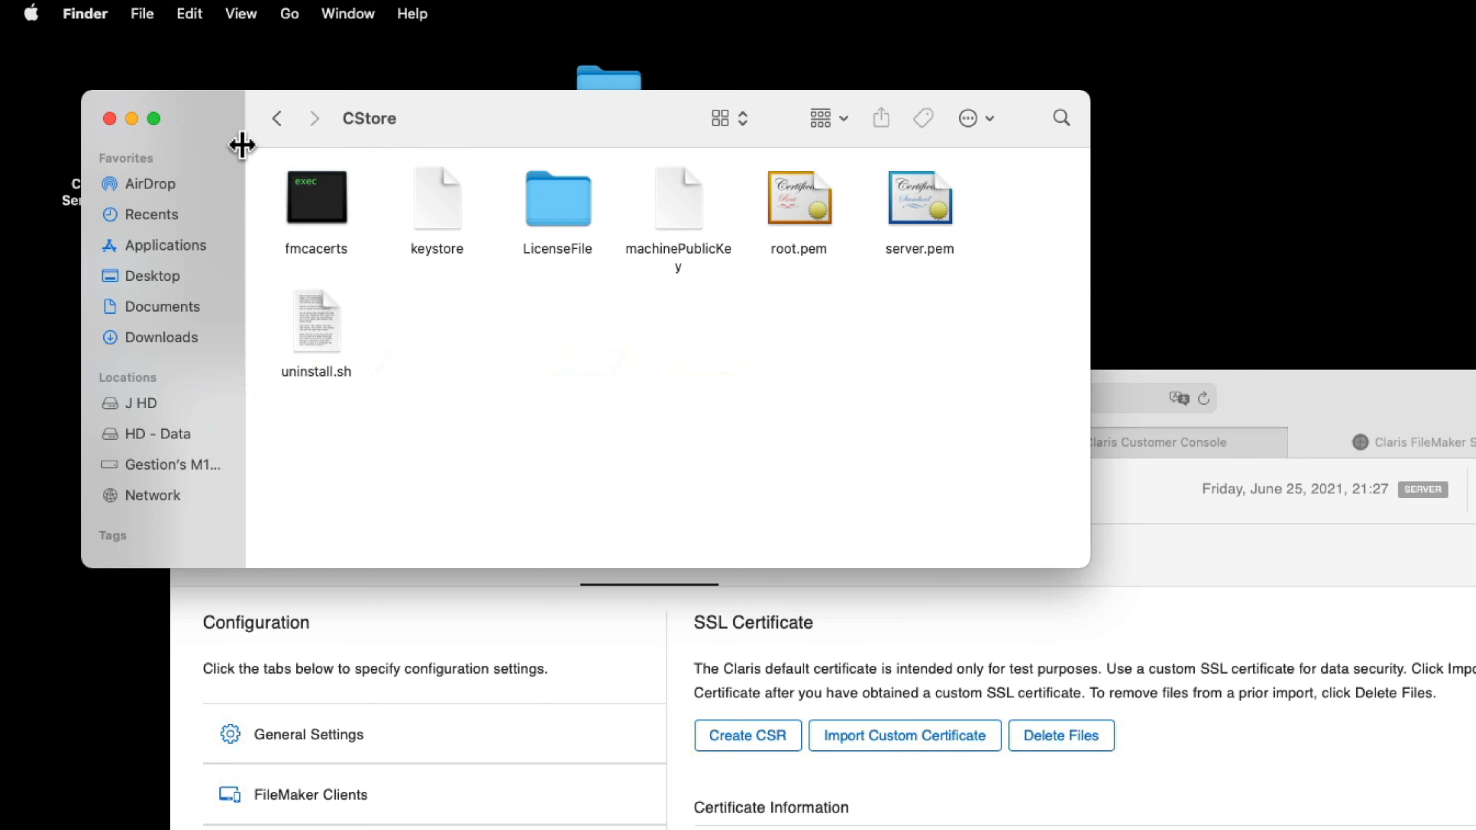
left_click(278, 118)
double_click(555, 210)
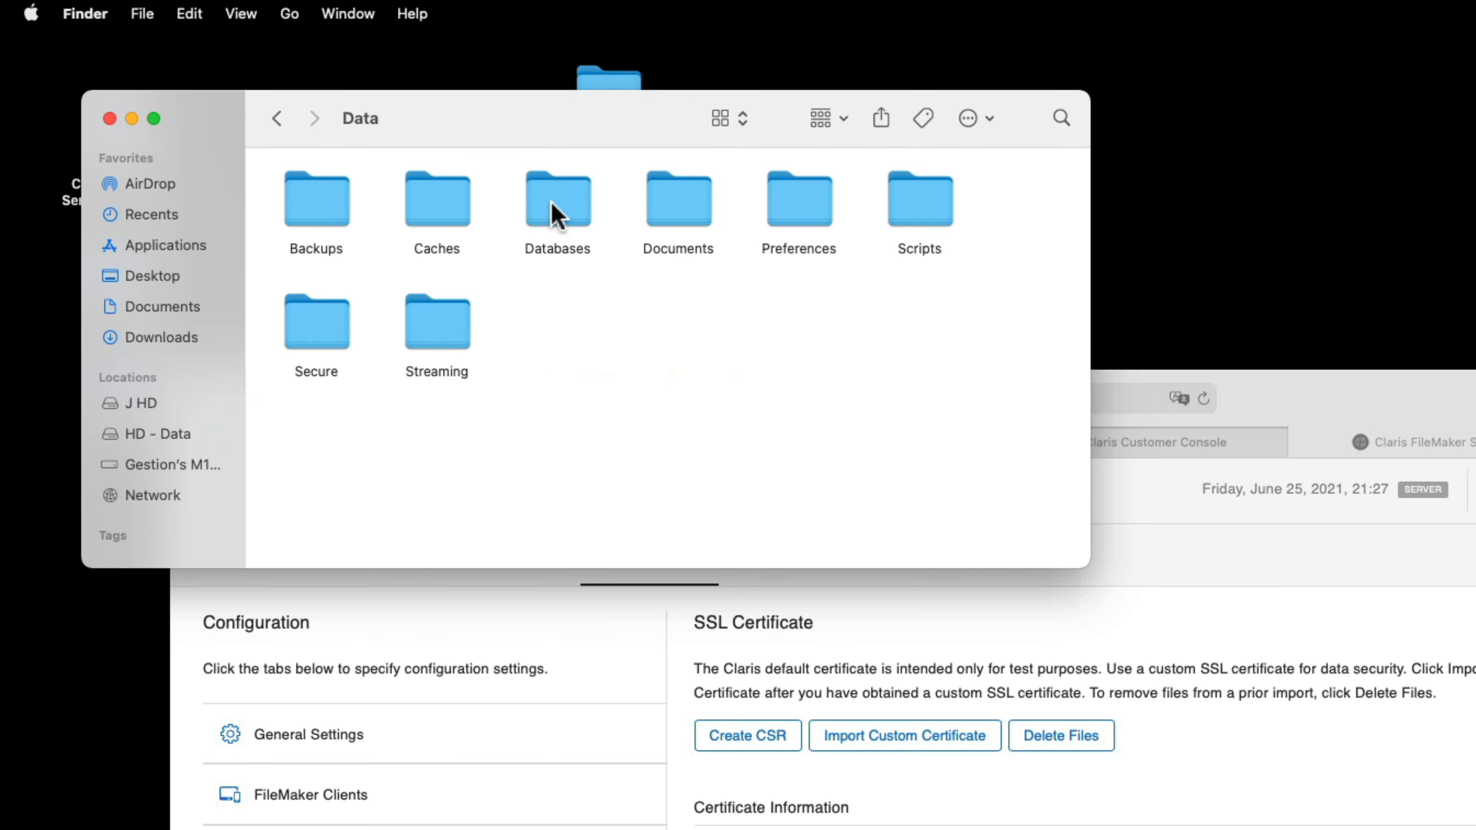
double_click(570, 207)
left_click_drag(531, 136, 554, 327)
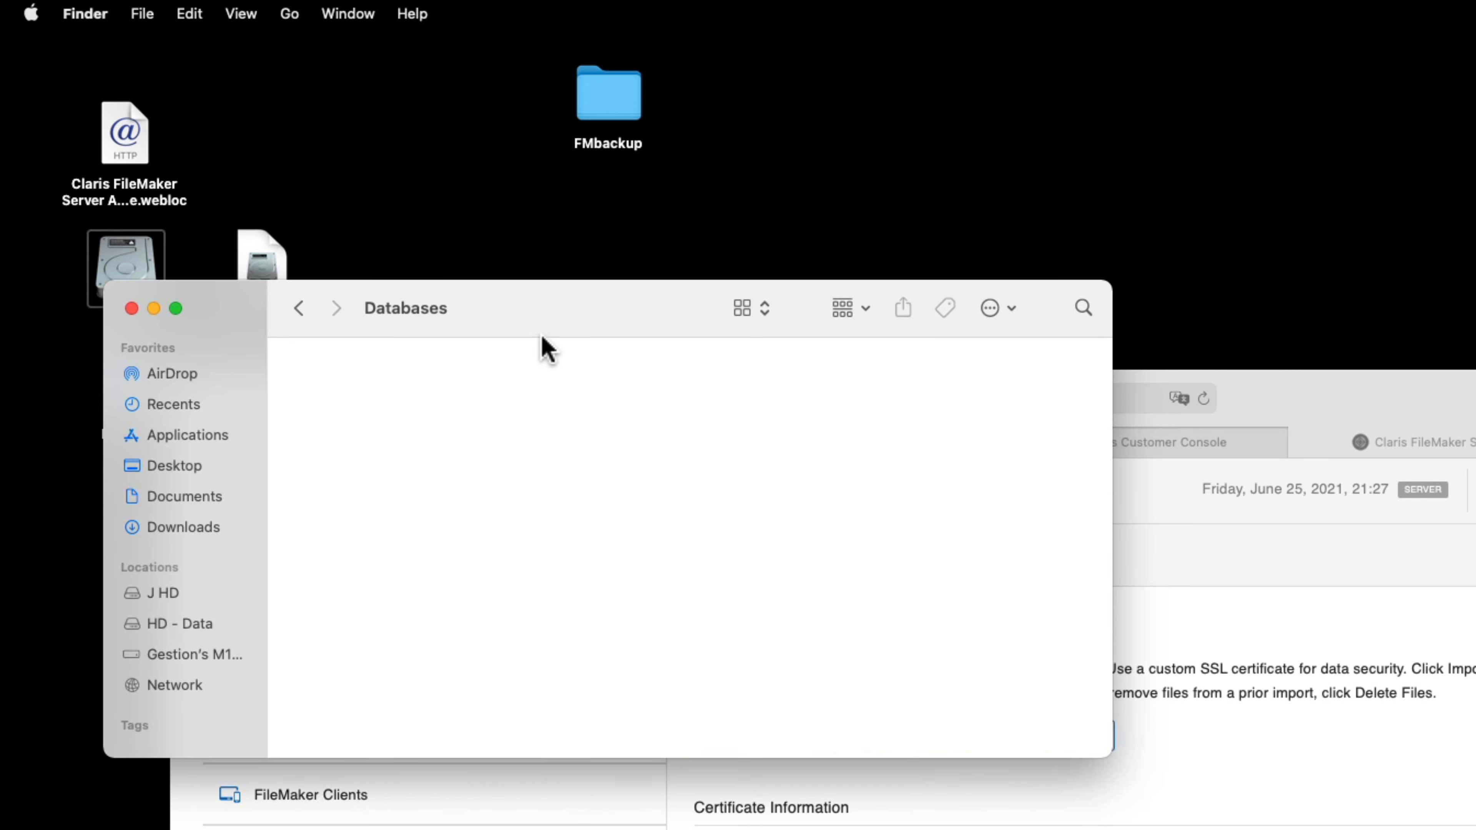
Copy the four .fmp12 database files from FMbackup into the server's Databases folder and close both folder windows.
double_click(633, 119)
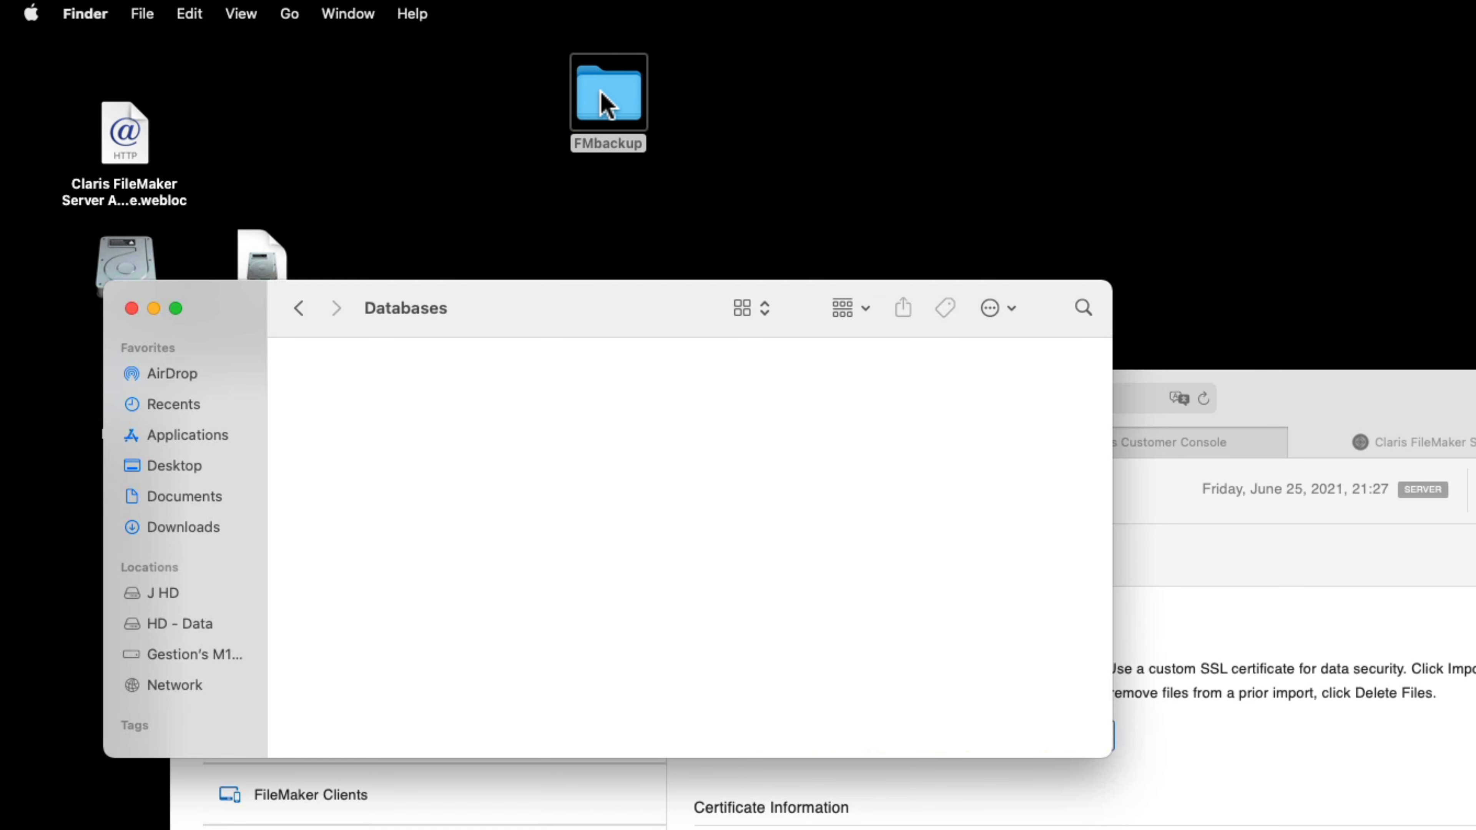
left_click_drag(629, 353, 631, 706)
left_click_drag(913, 811, 384, 442)
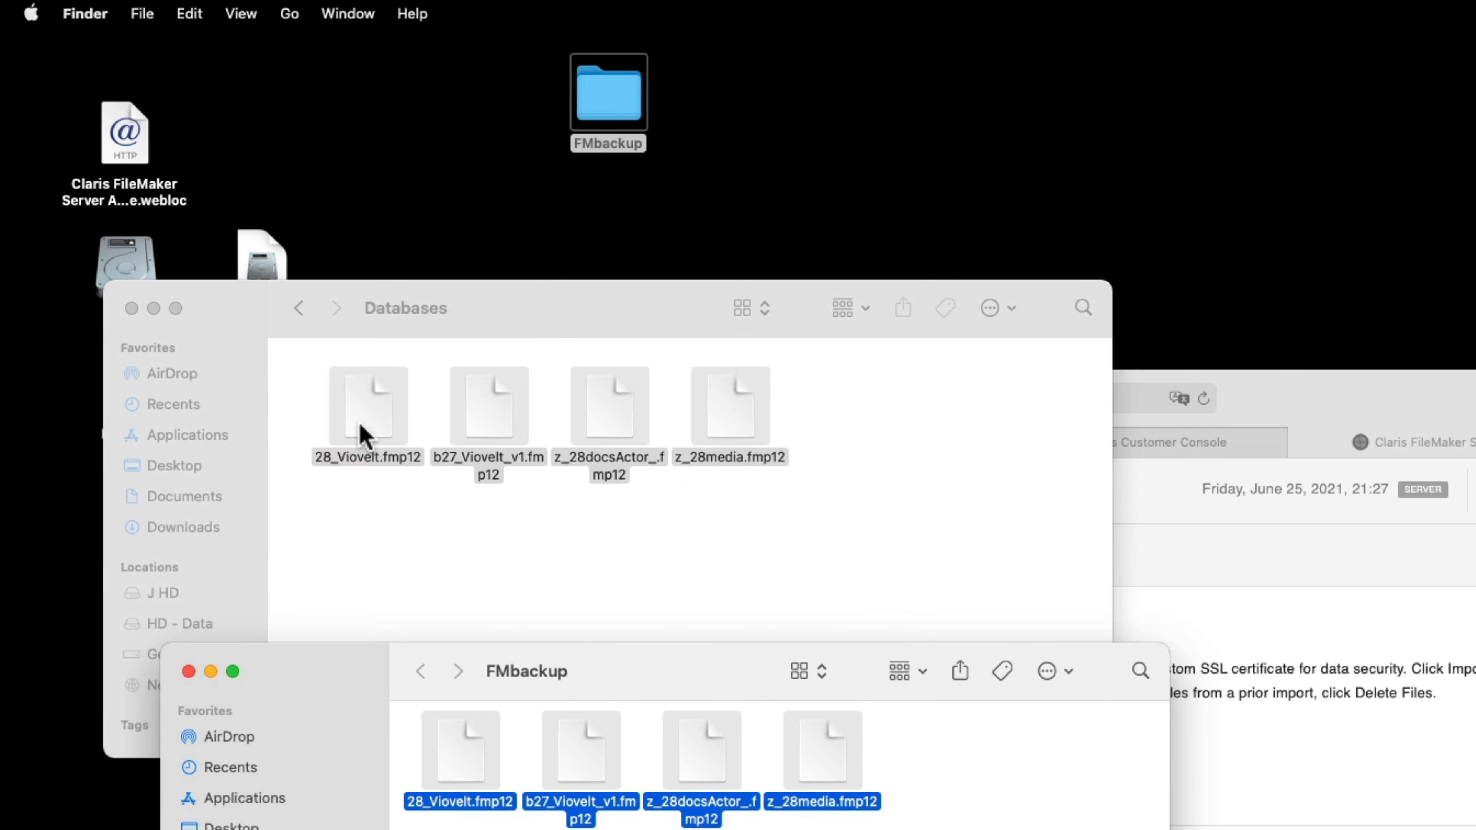
left_click(189, 672)
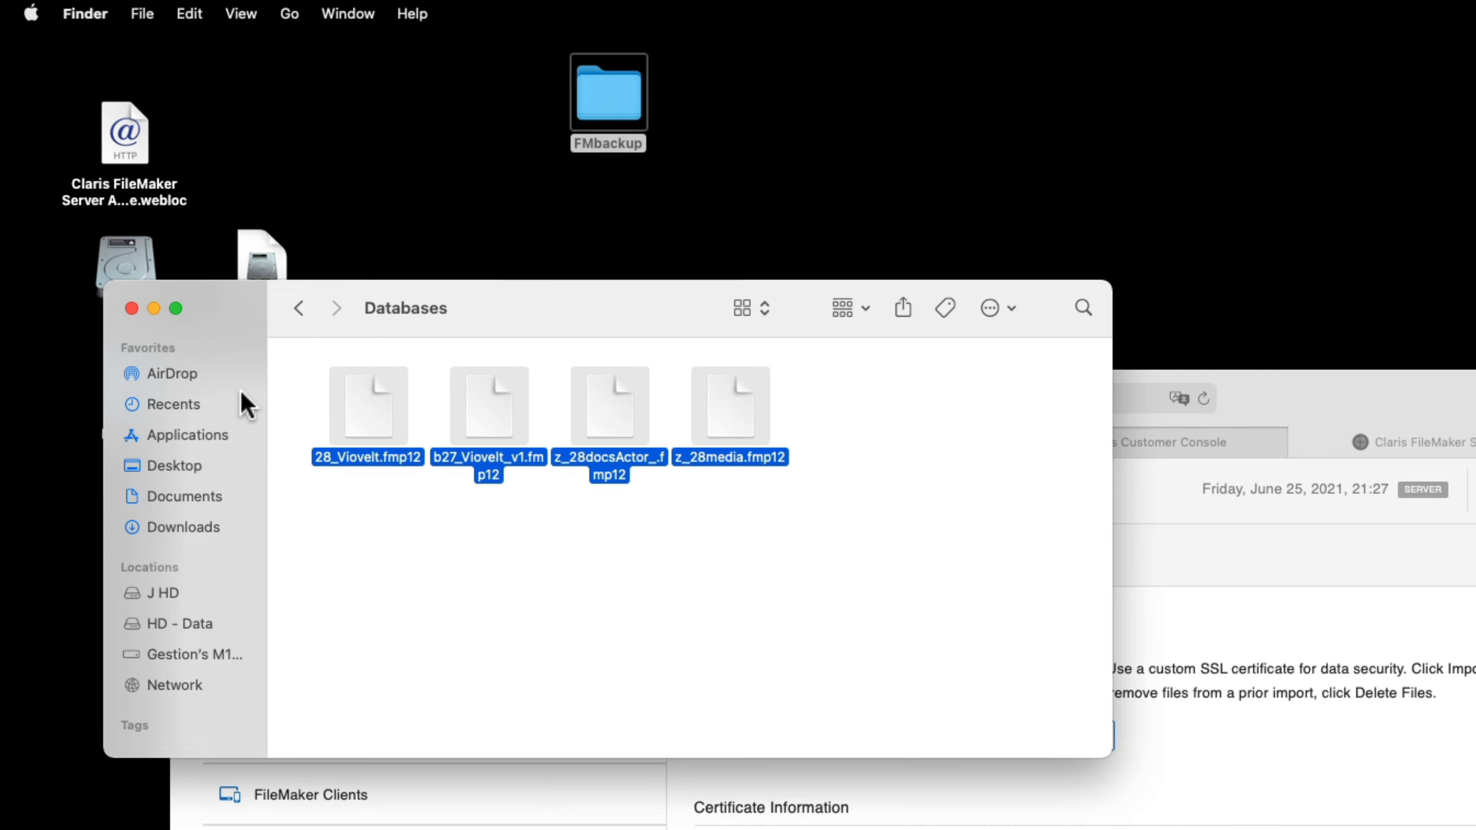
left_click(131, 308)
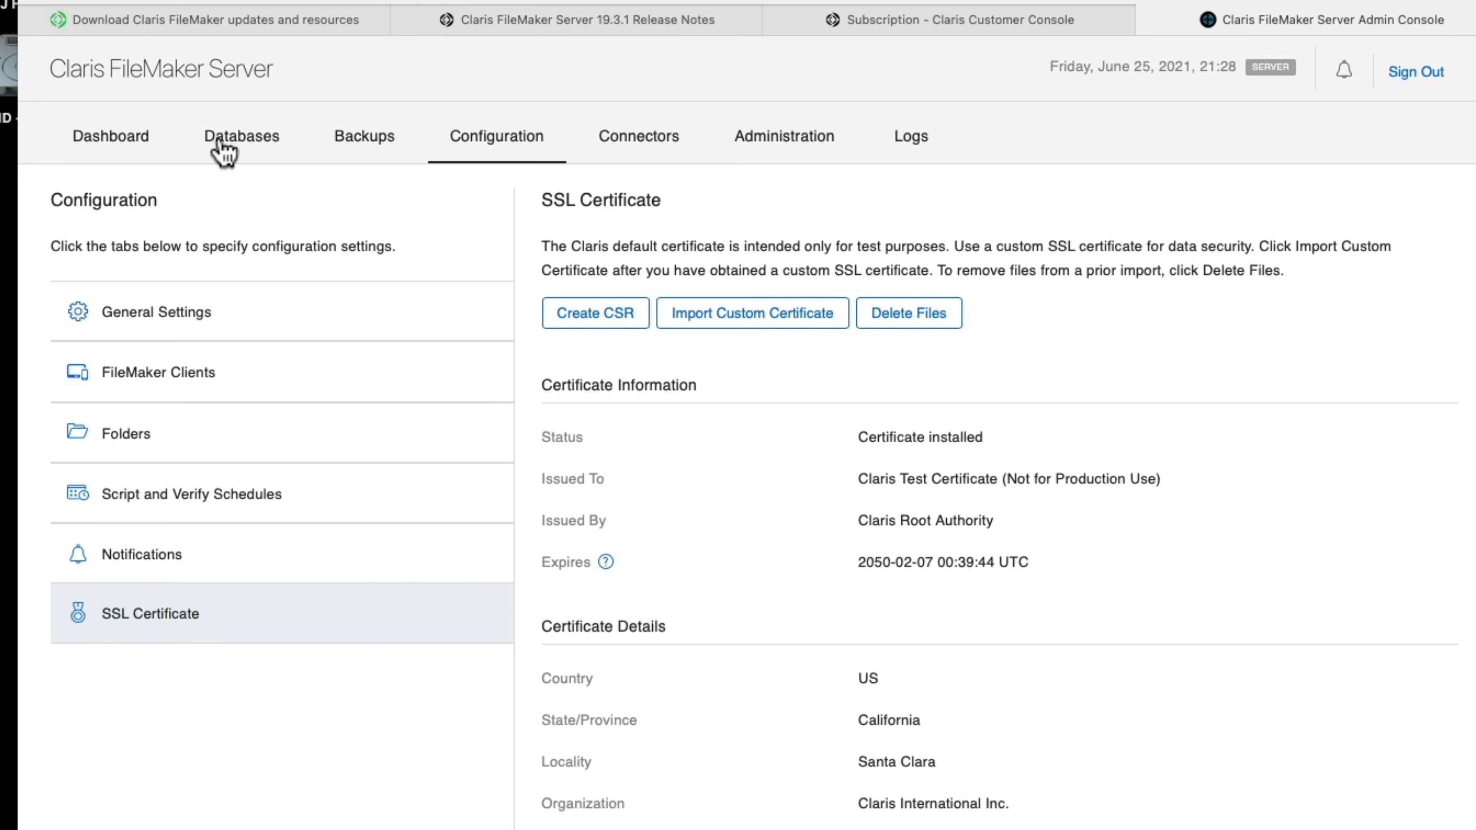
Open all four restored databases for hosting in the FileMaker Server Admin Console.
left_click(242, 140)
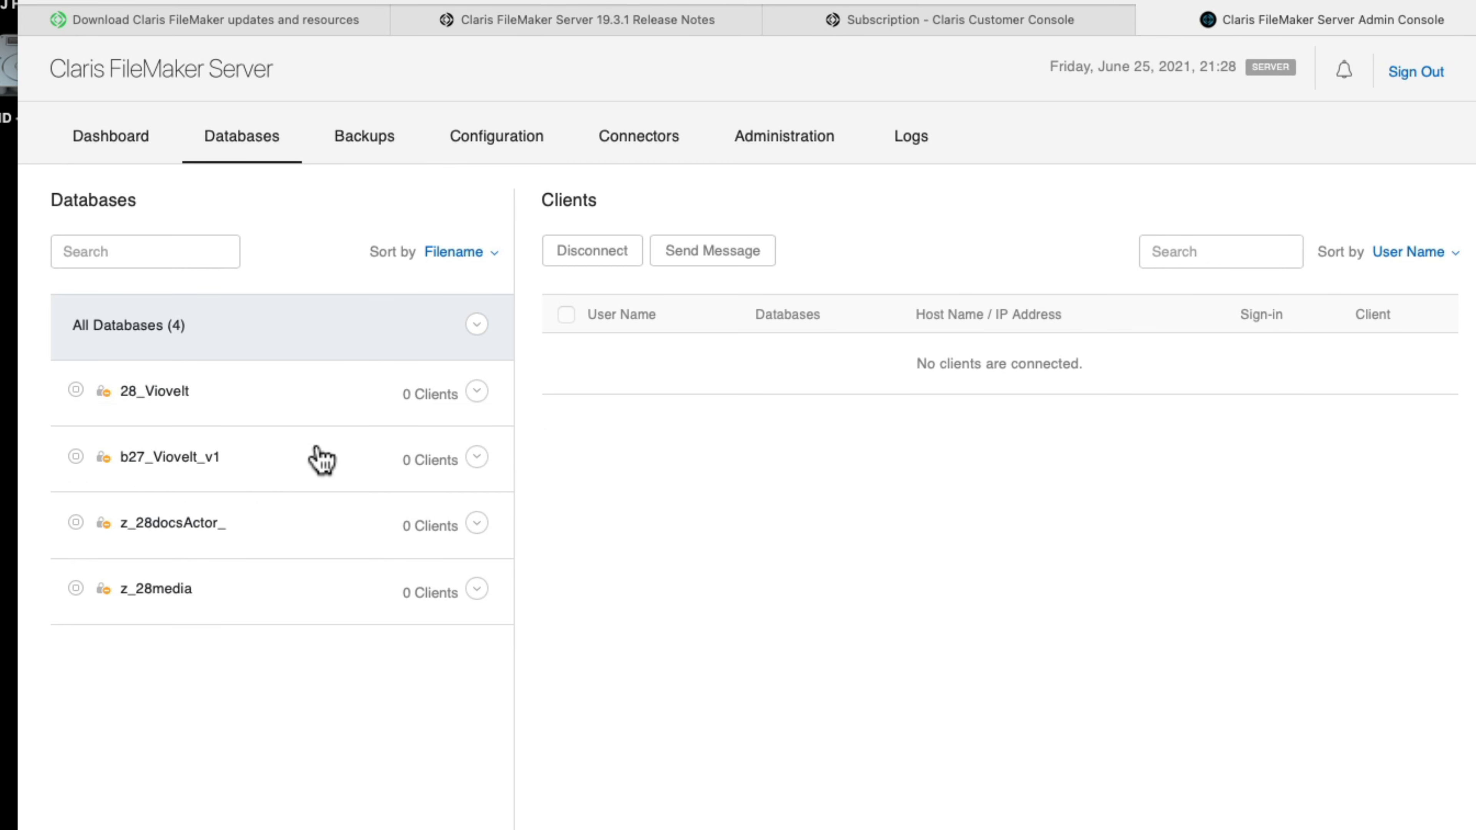
left_click(475, 326)
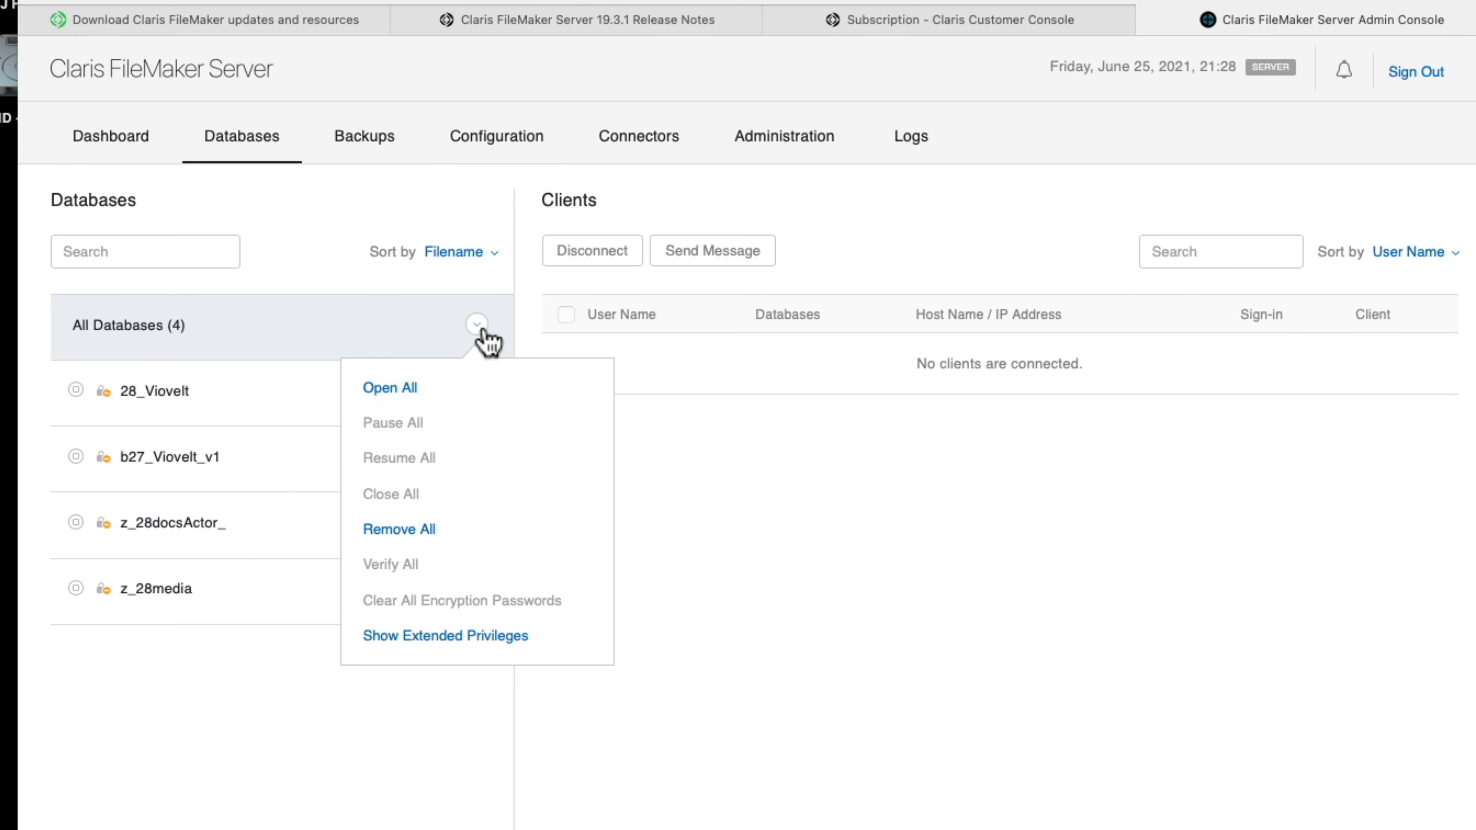
left_click(401, 388)
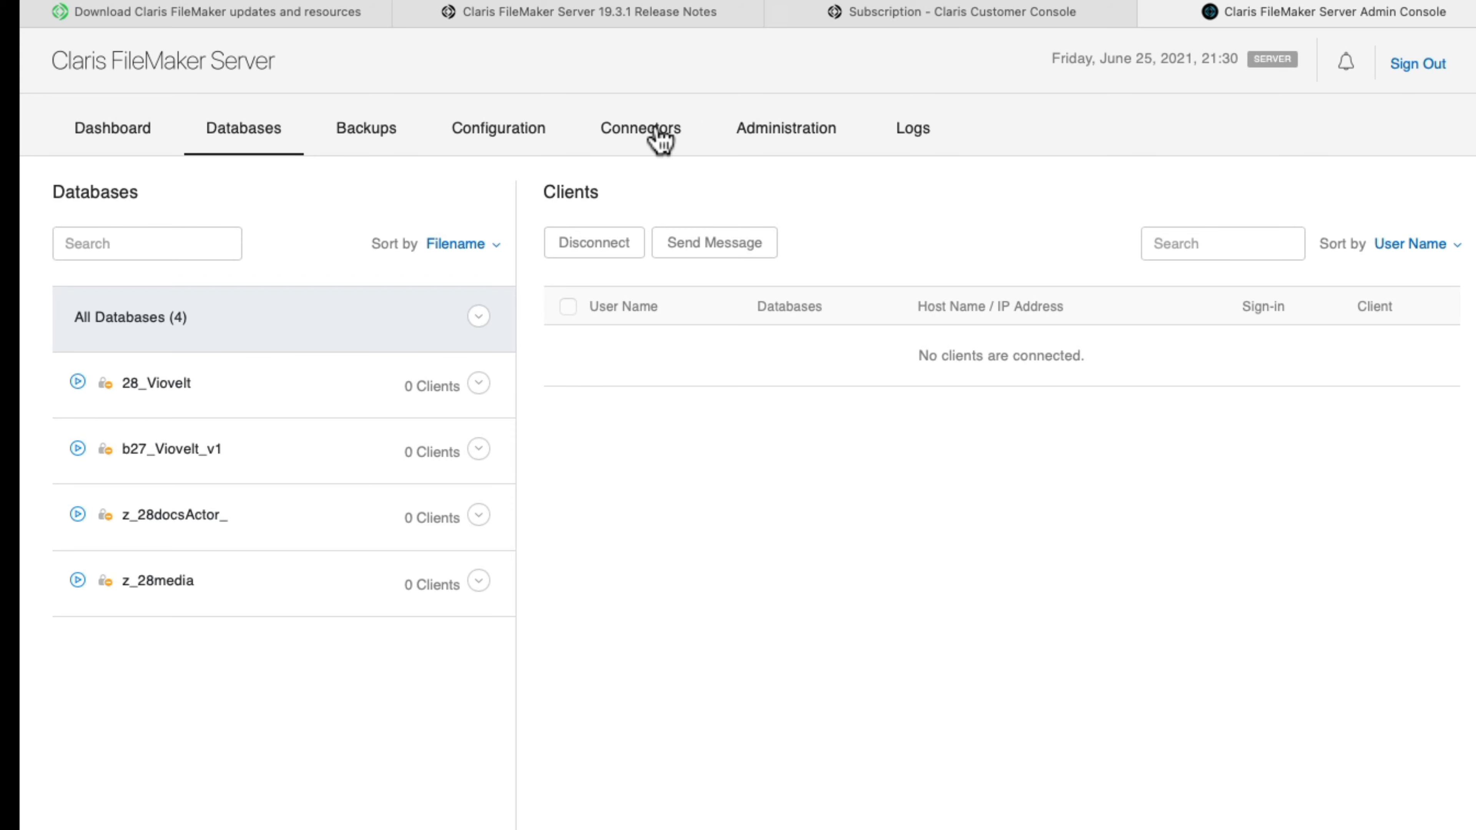
Review the Web Publishing connector settings and the general server configuration.
left_click(639, 133)
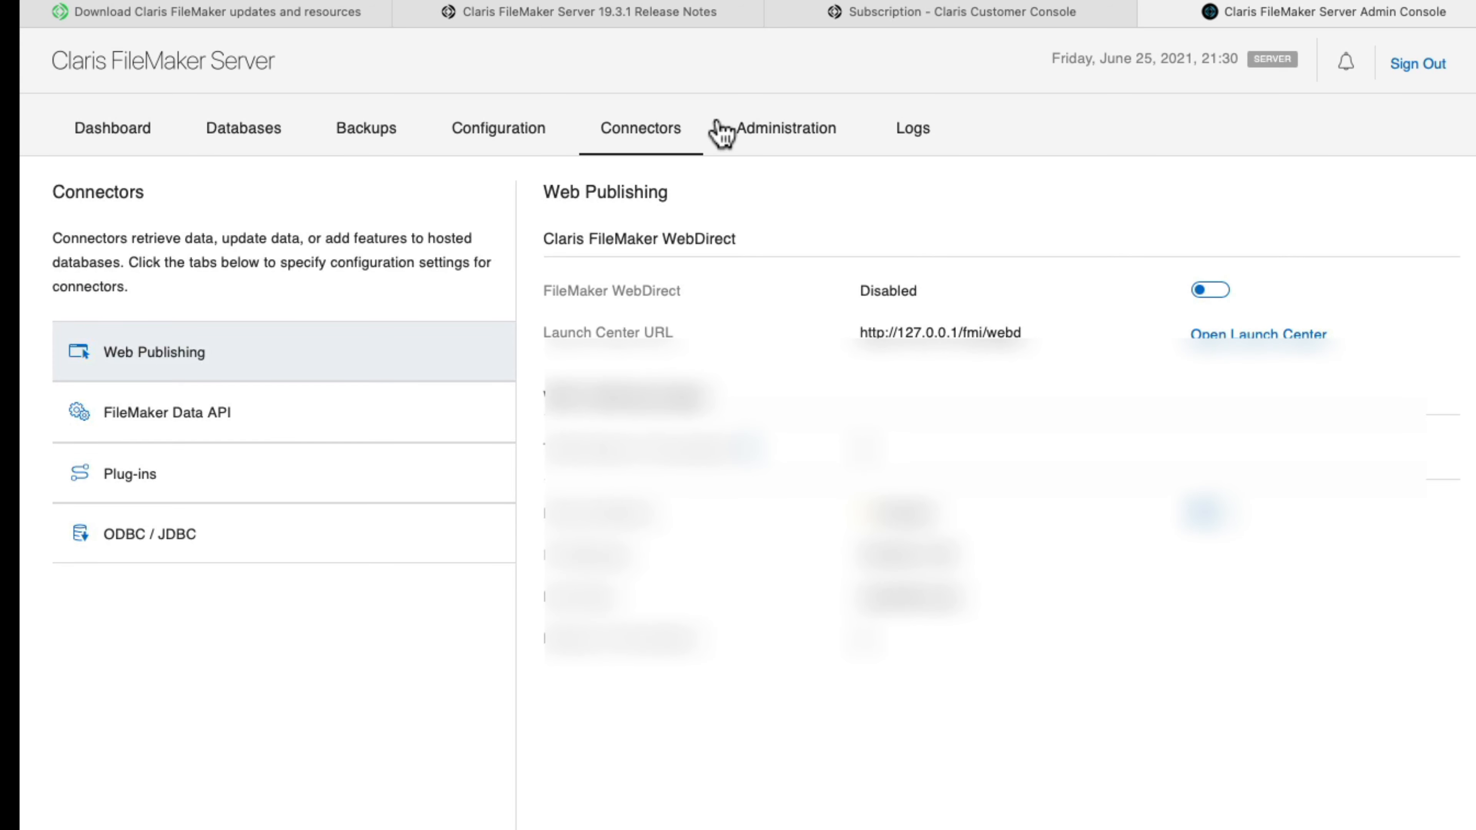
left_click(555, 139)
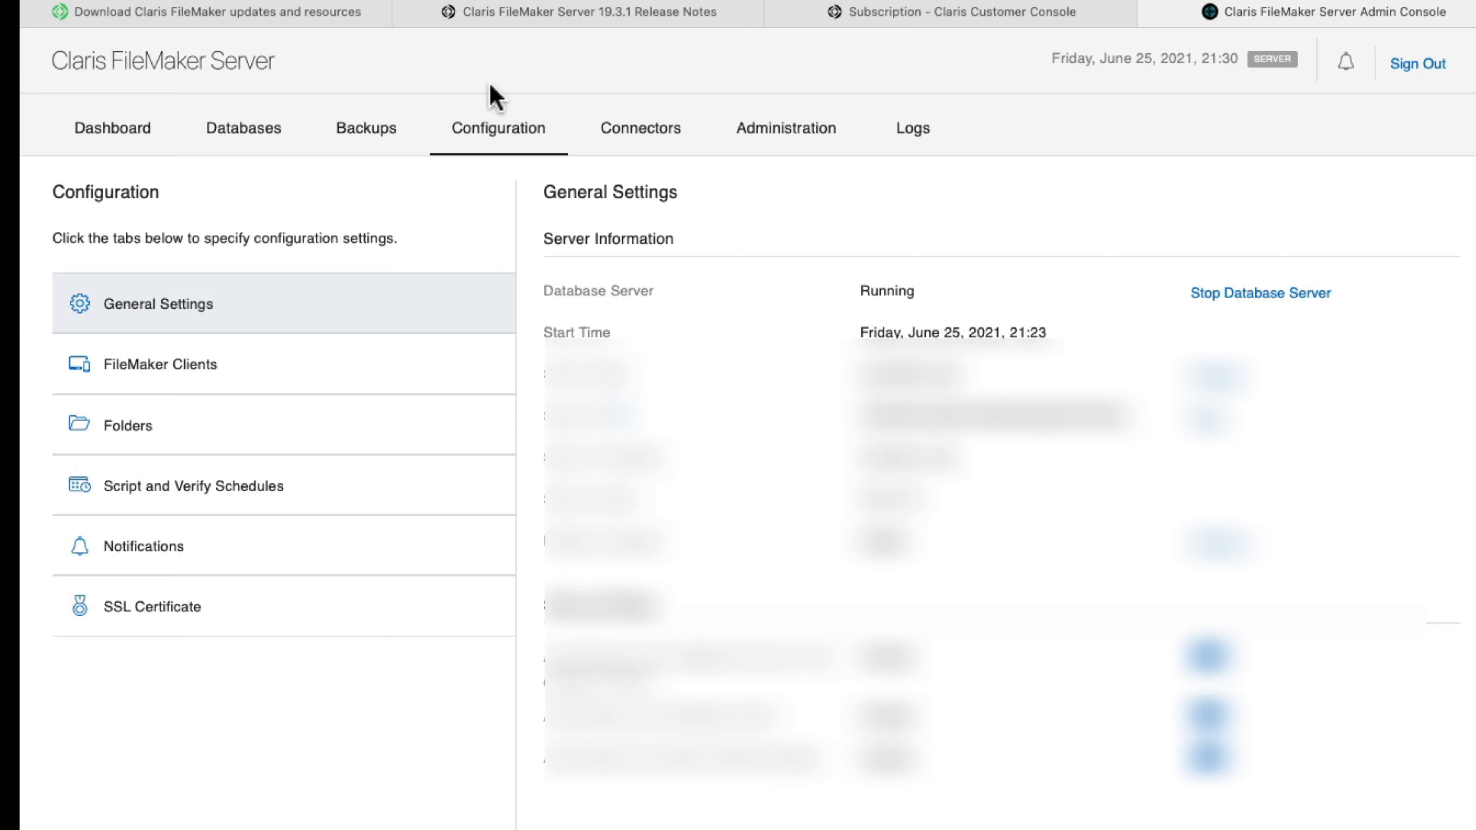
Open the SSL Certificate configuration and shift the browser window to keep the desktop icons reachable.
left_click(157, 615)
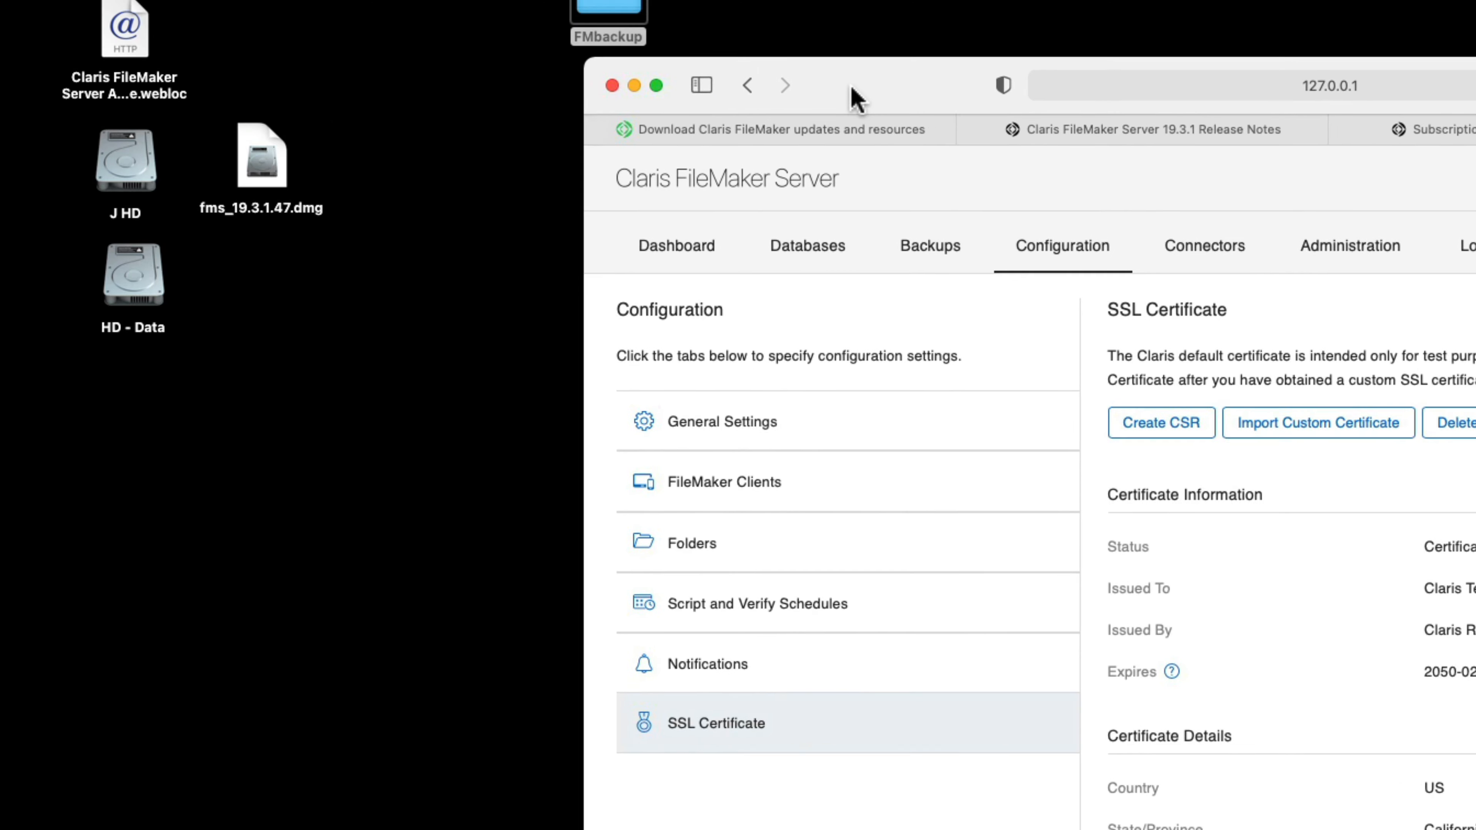
left_click_drag(854, 99, 816, 98)
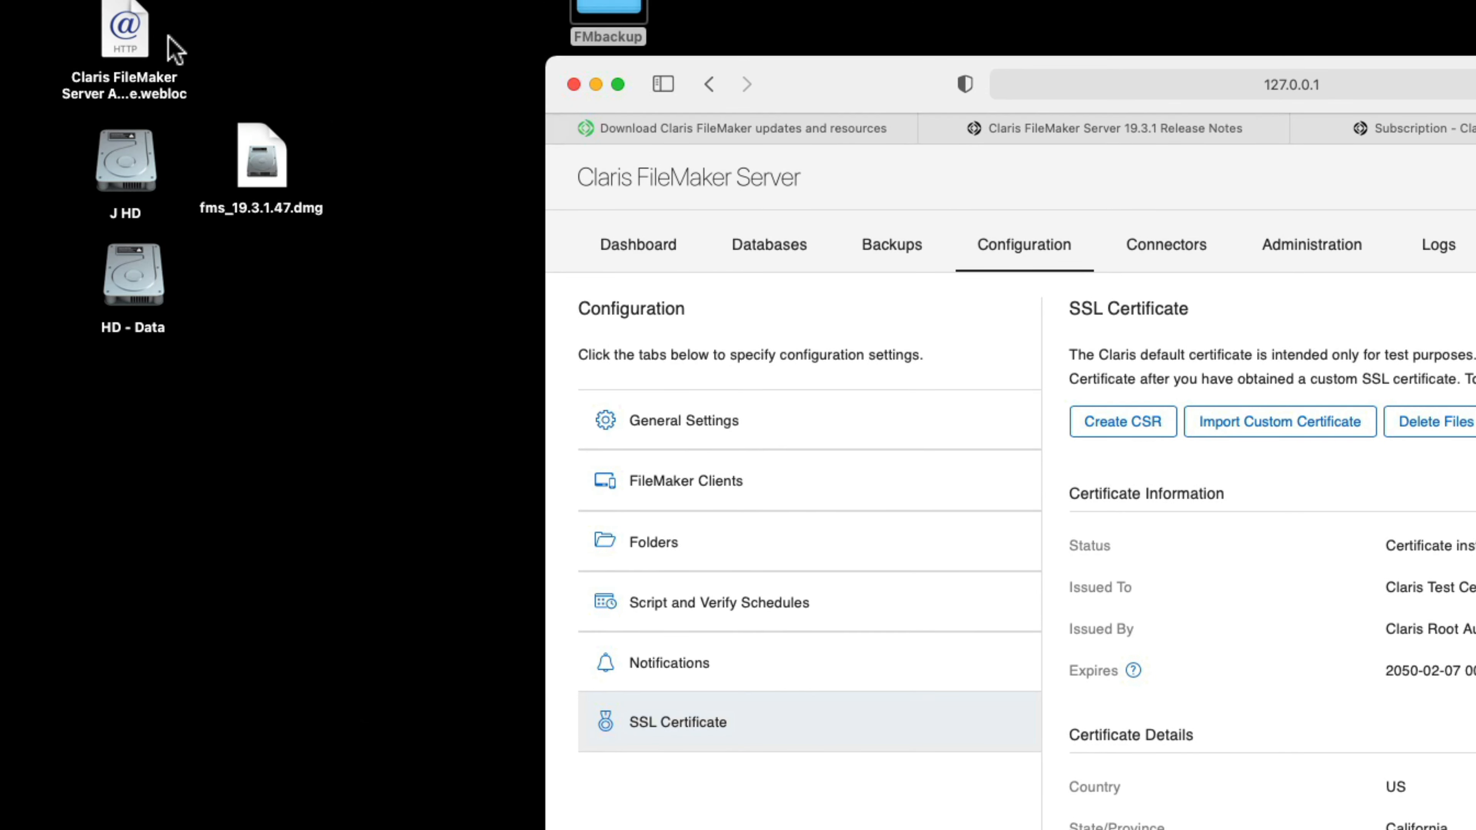
In Finder, inspect the database files in J HD's Library/FileMaker Server/Data/Databases folder.
left_click(626, 8)
double_click(627, 8)
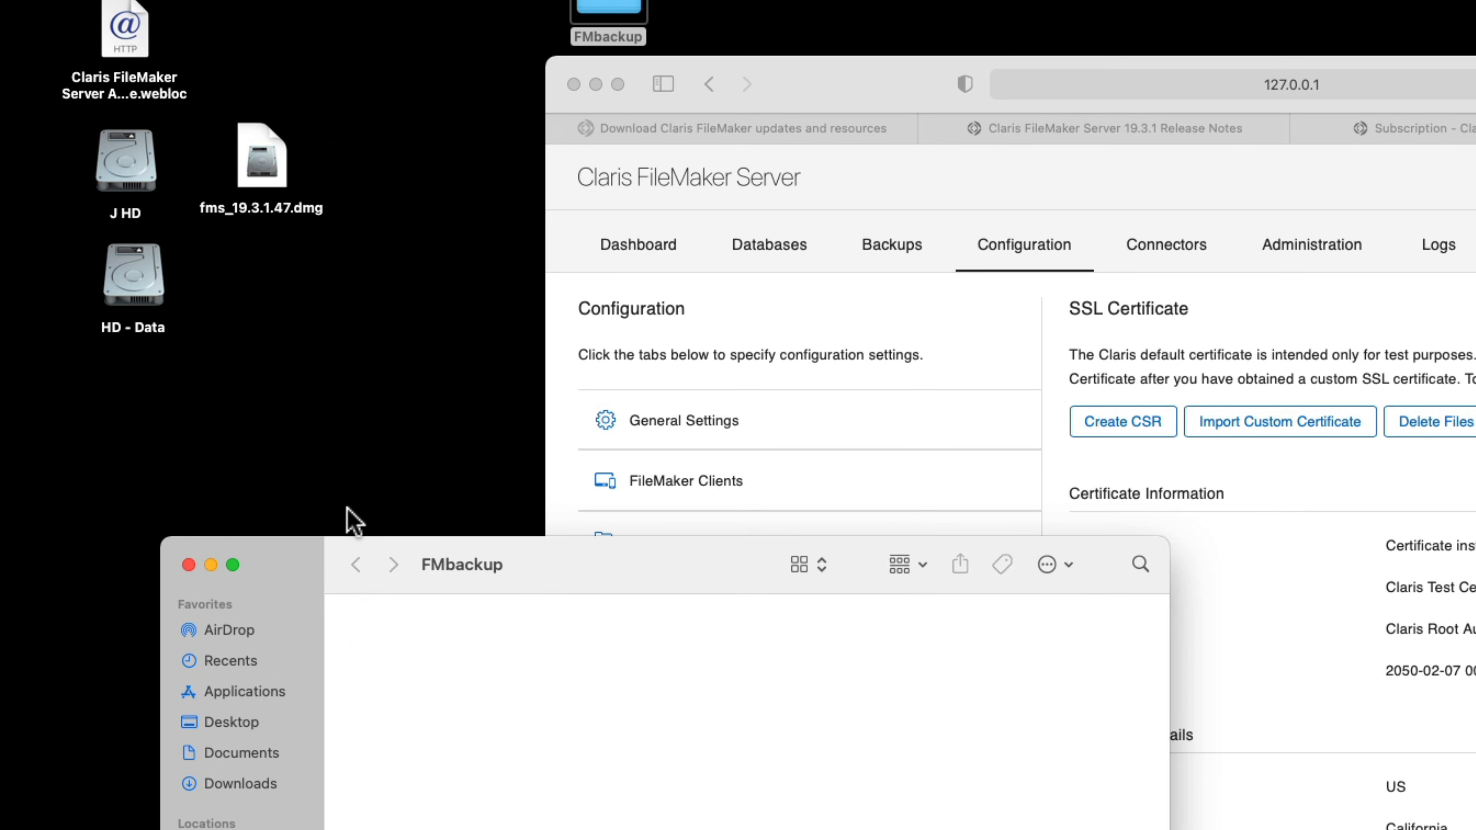
left_click(221, 829)
double_click(516, 663)
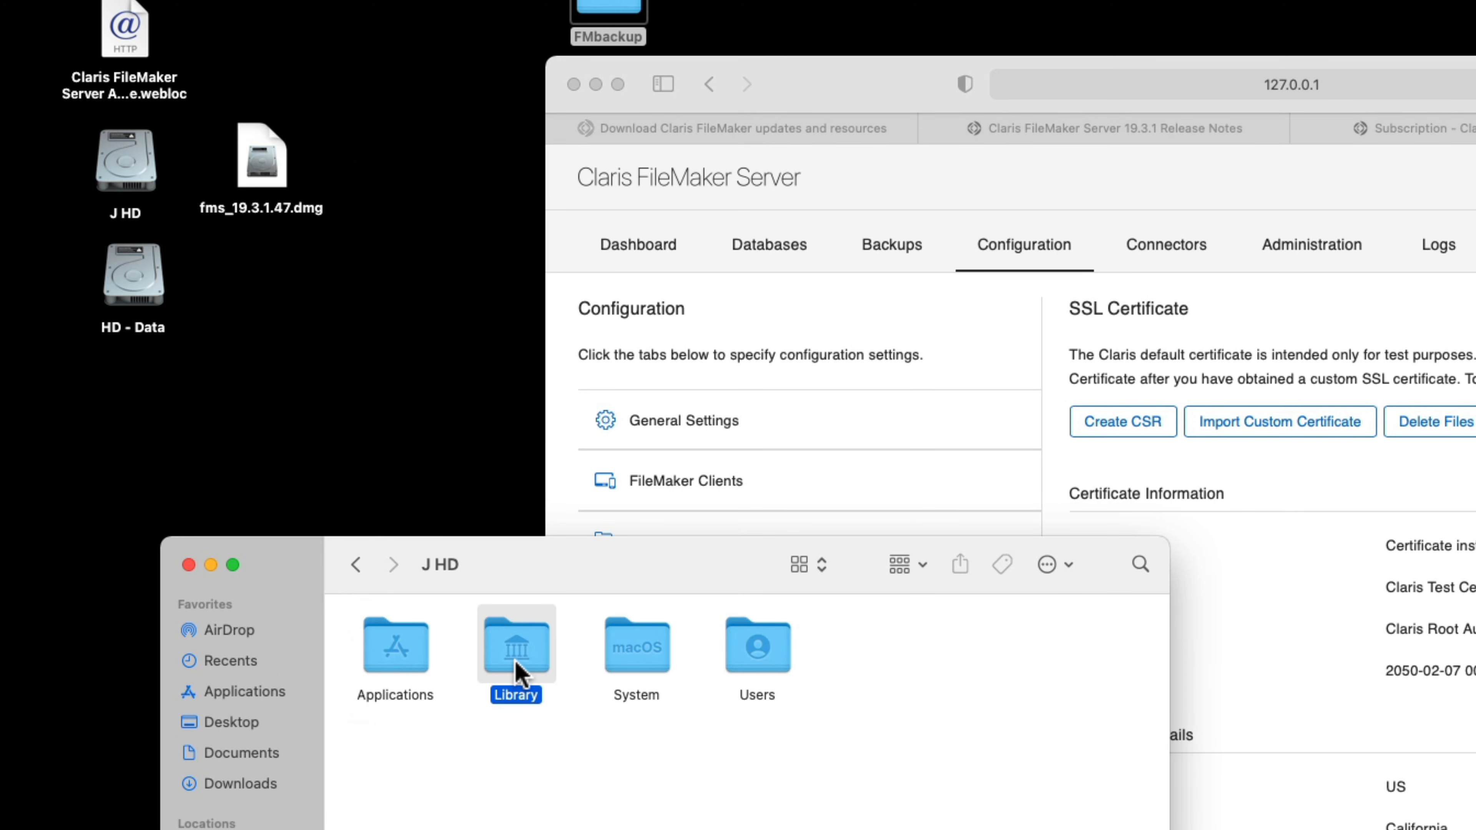
left_click_drag(622, 551, 539, 61)
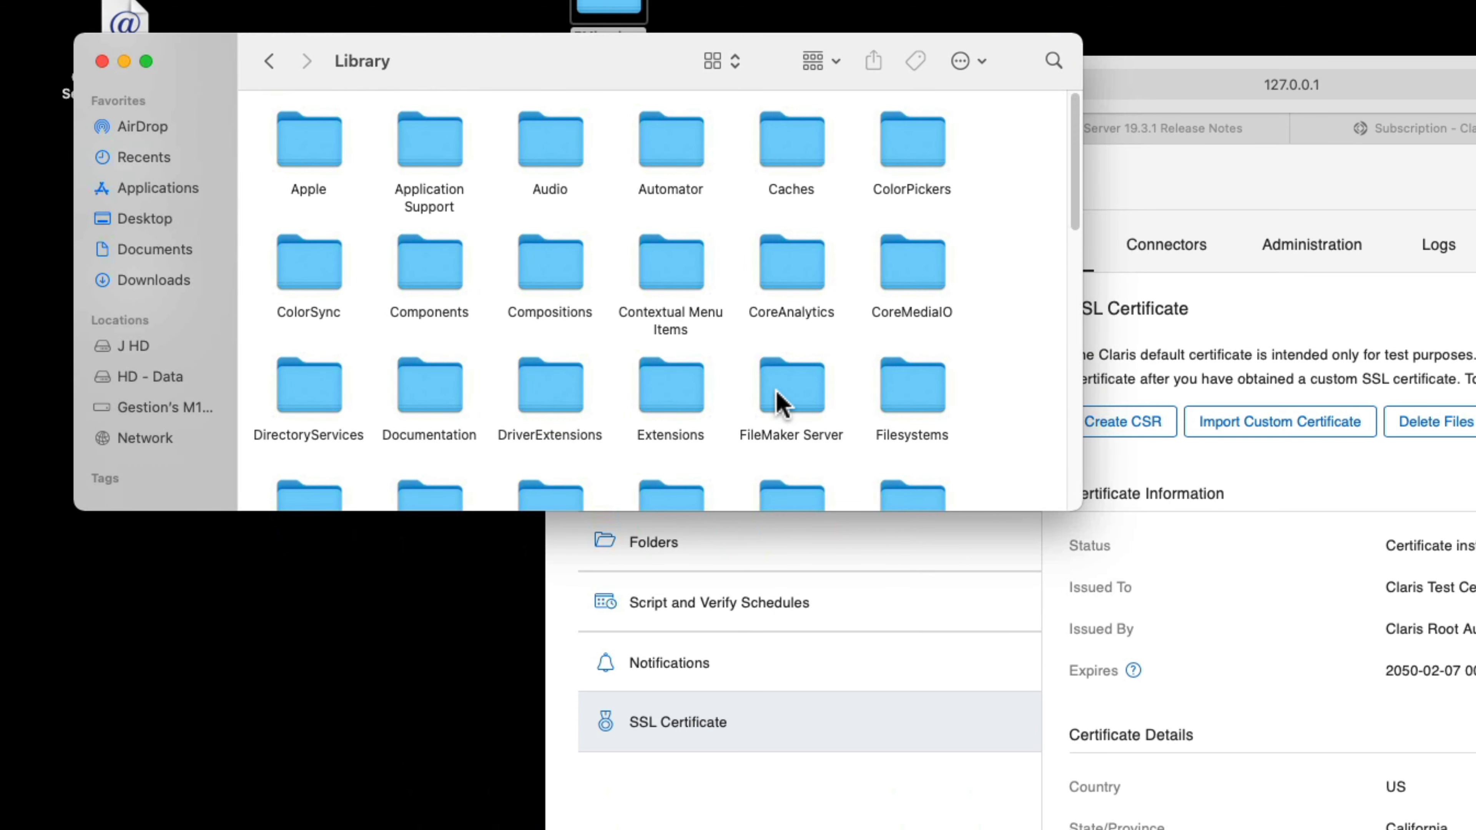
double_click(799, 366)
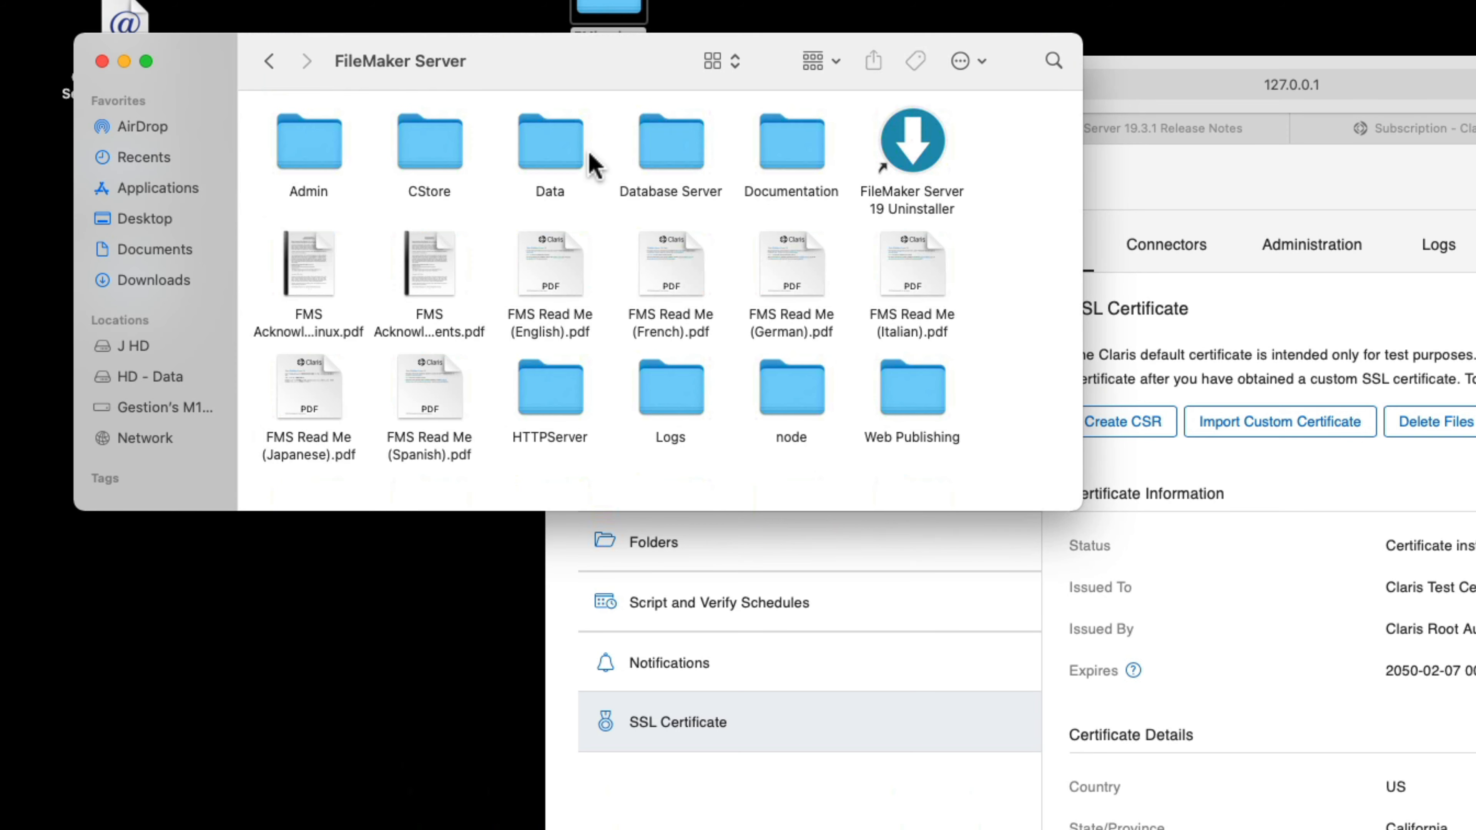
double_click(561, 142)
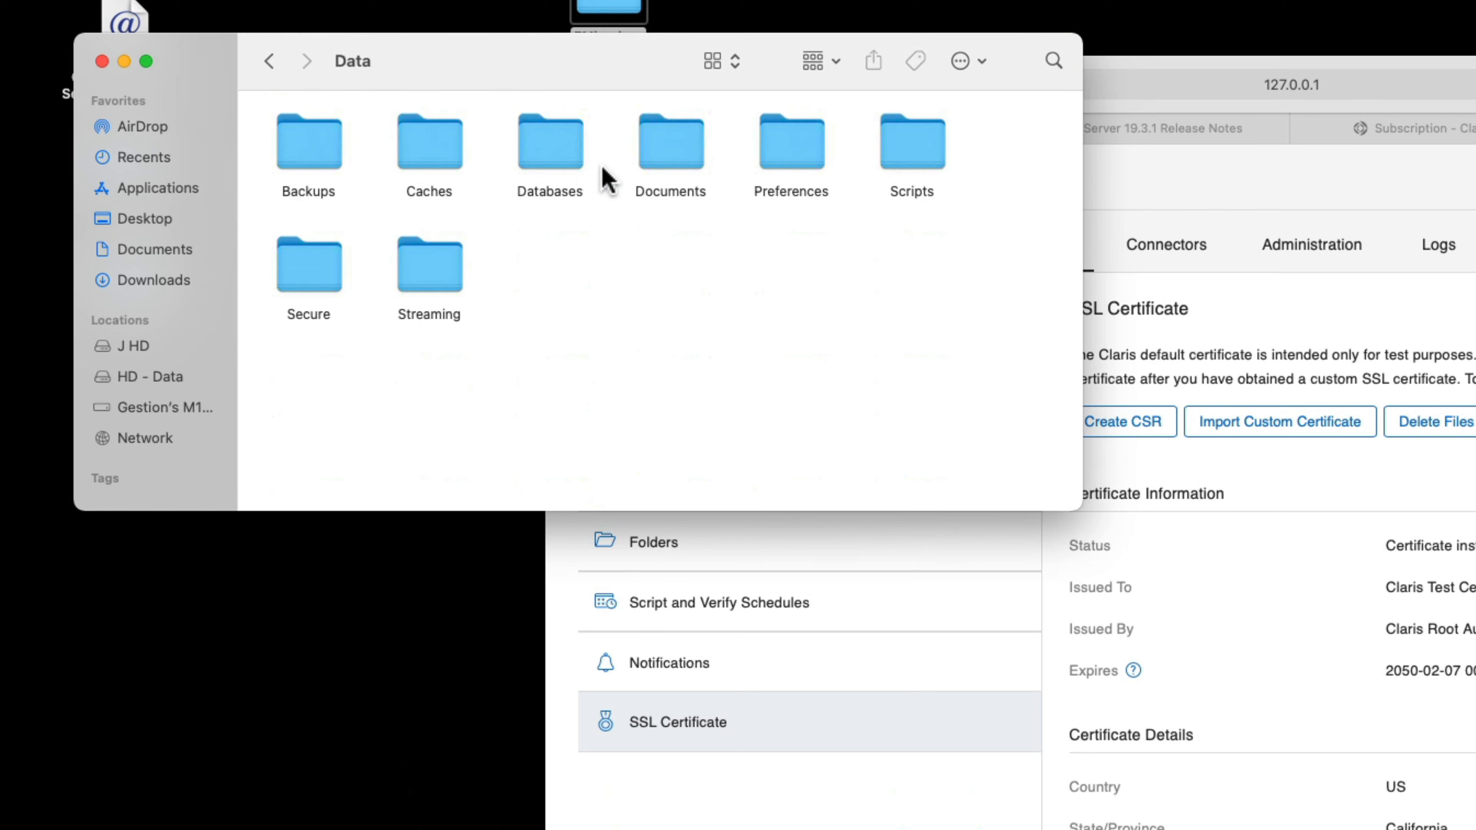
double_click(562, 154)
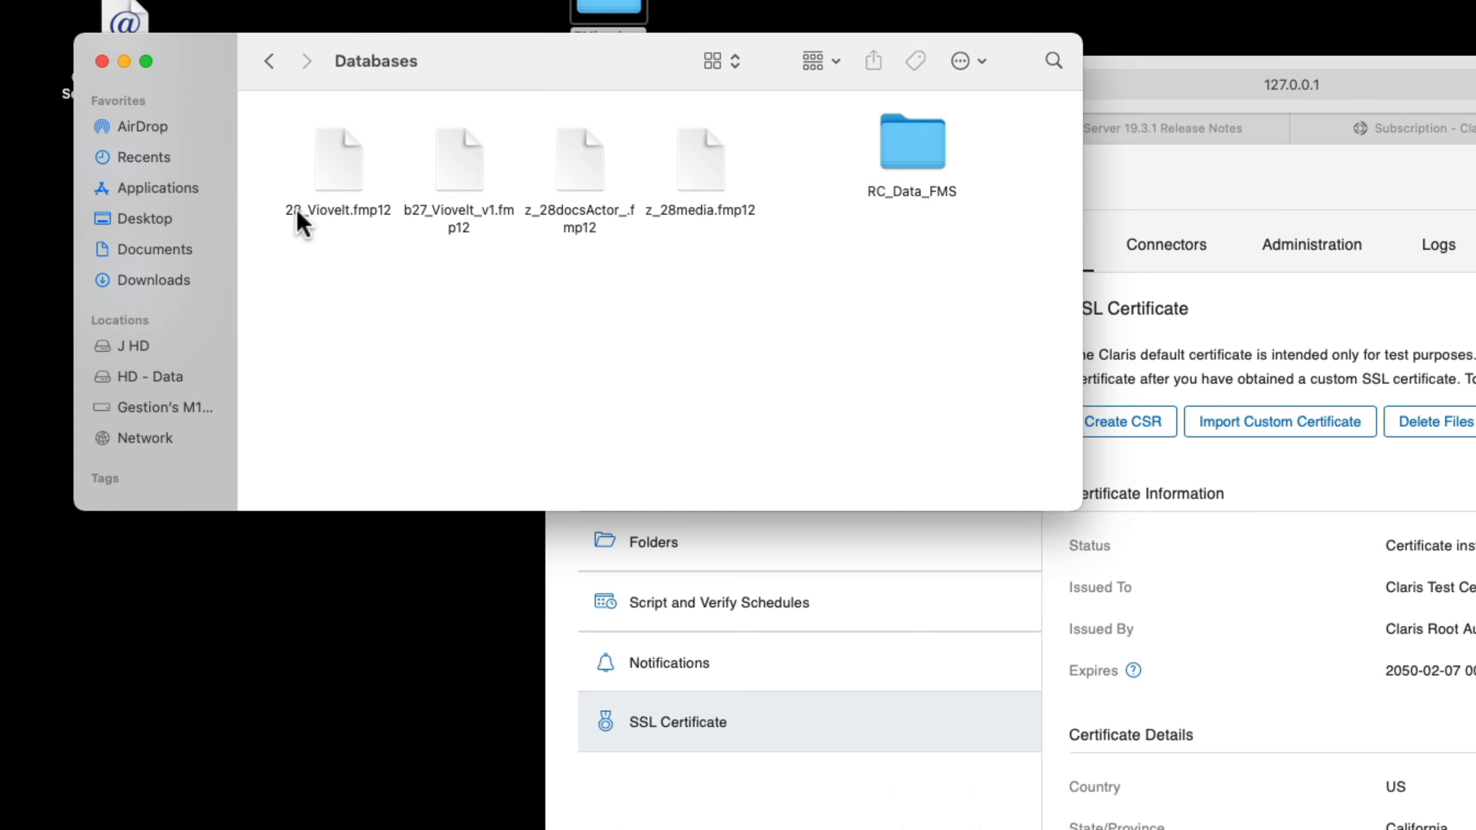
Go back to the FileMaker Server folder, open its CStore subfolder and move the Finder window aside.
left_click(269, 61)
left_click(269, 61)
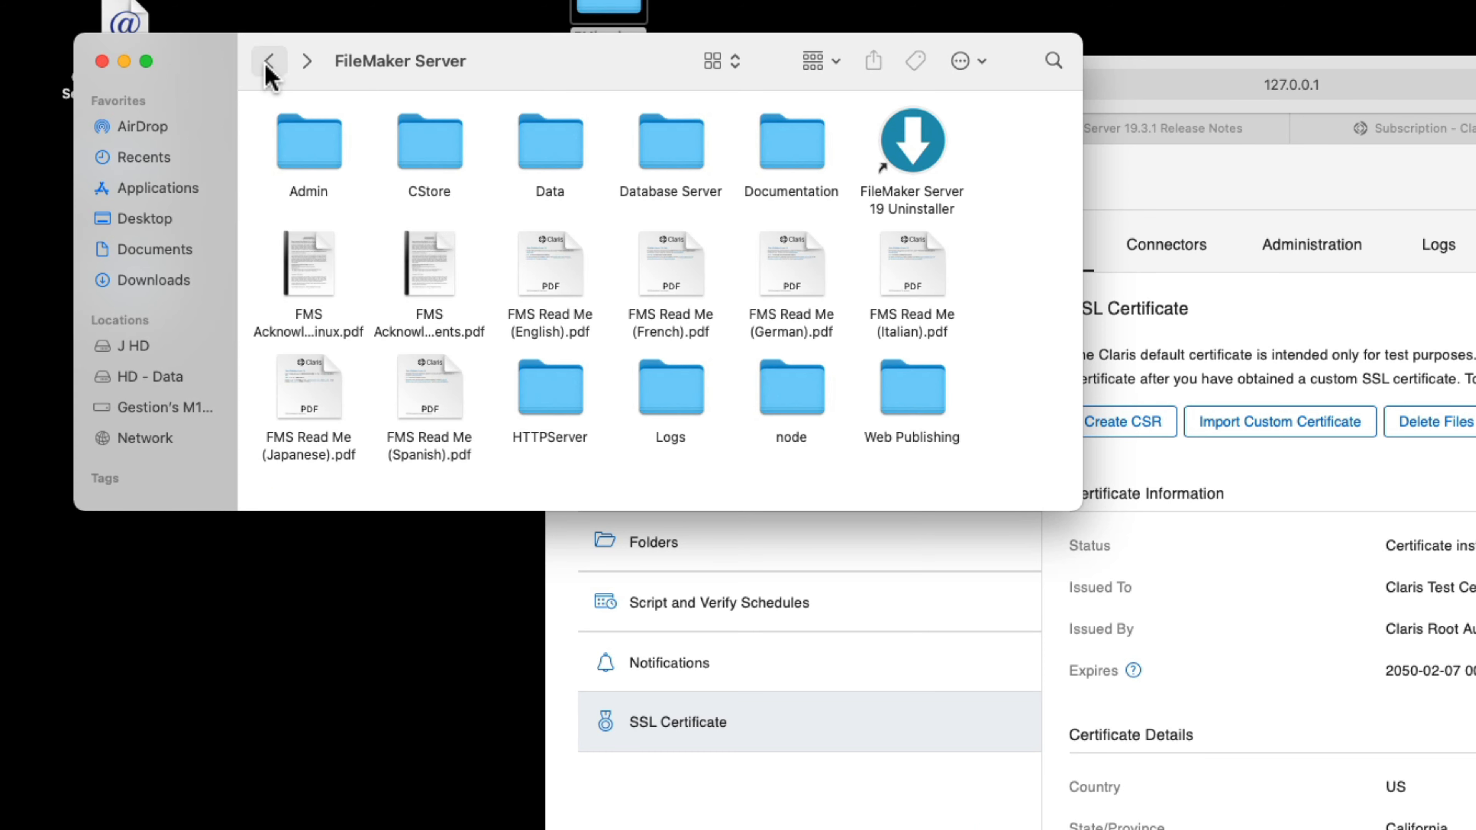
double_click(445, 166)
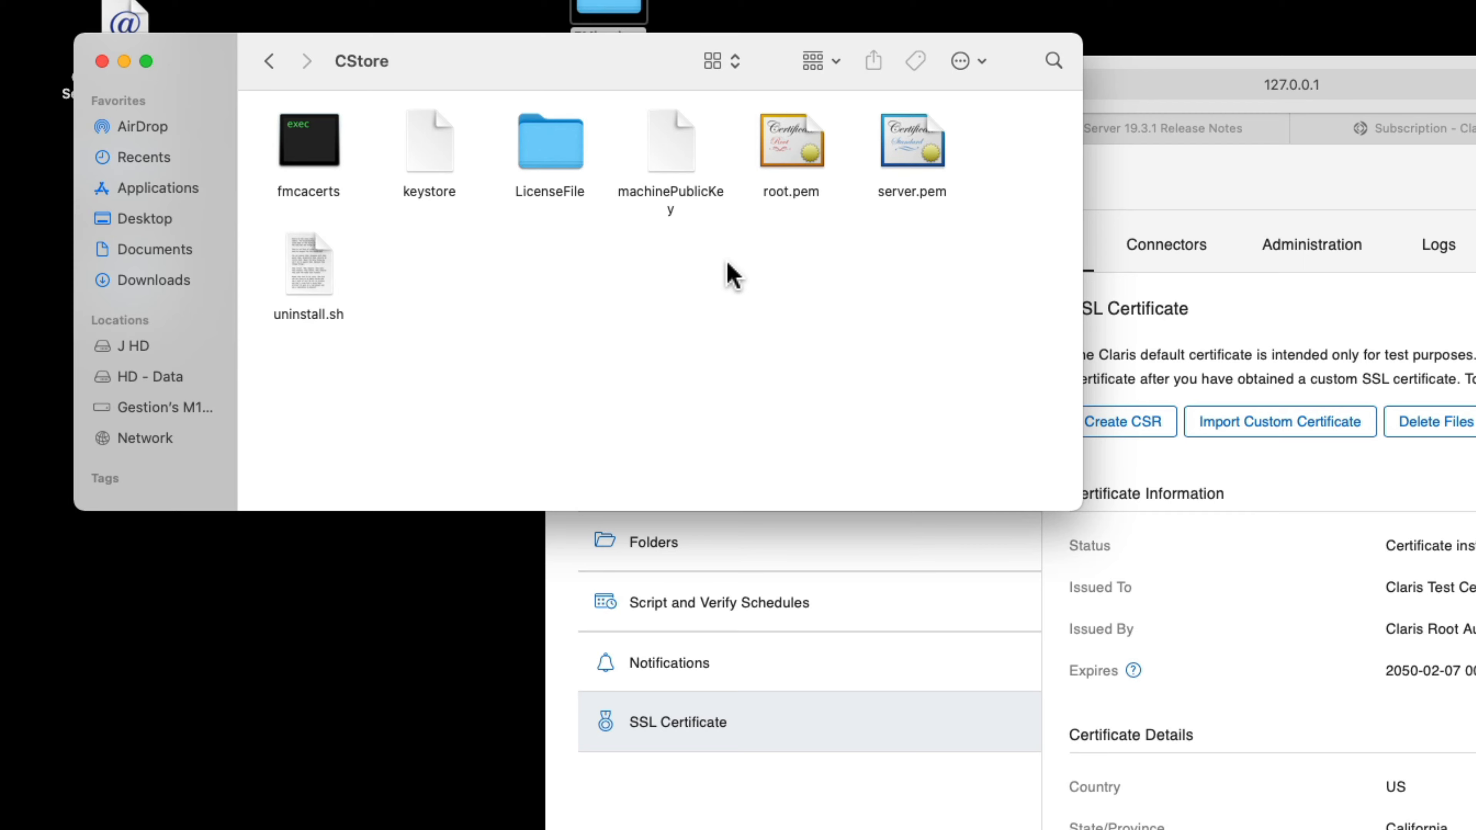
left_click_drag(583, 72, 630, 345)
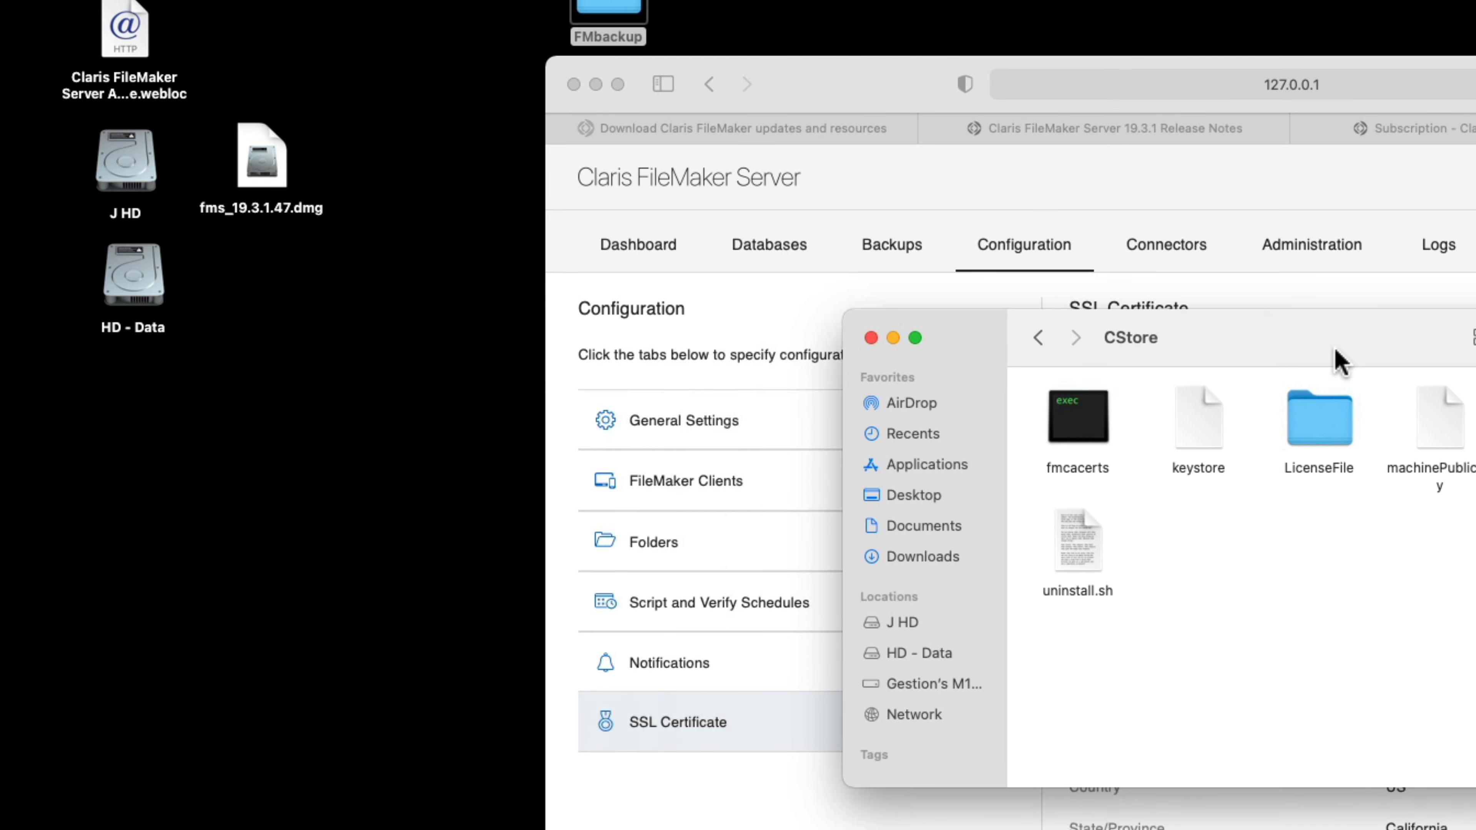
Return to the Admin Console, keep the CStore window out of the way and start a certificate signing request at its Domain Name.
left_click(925, 112)
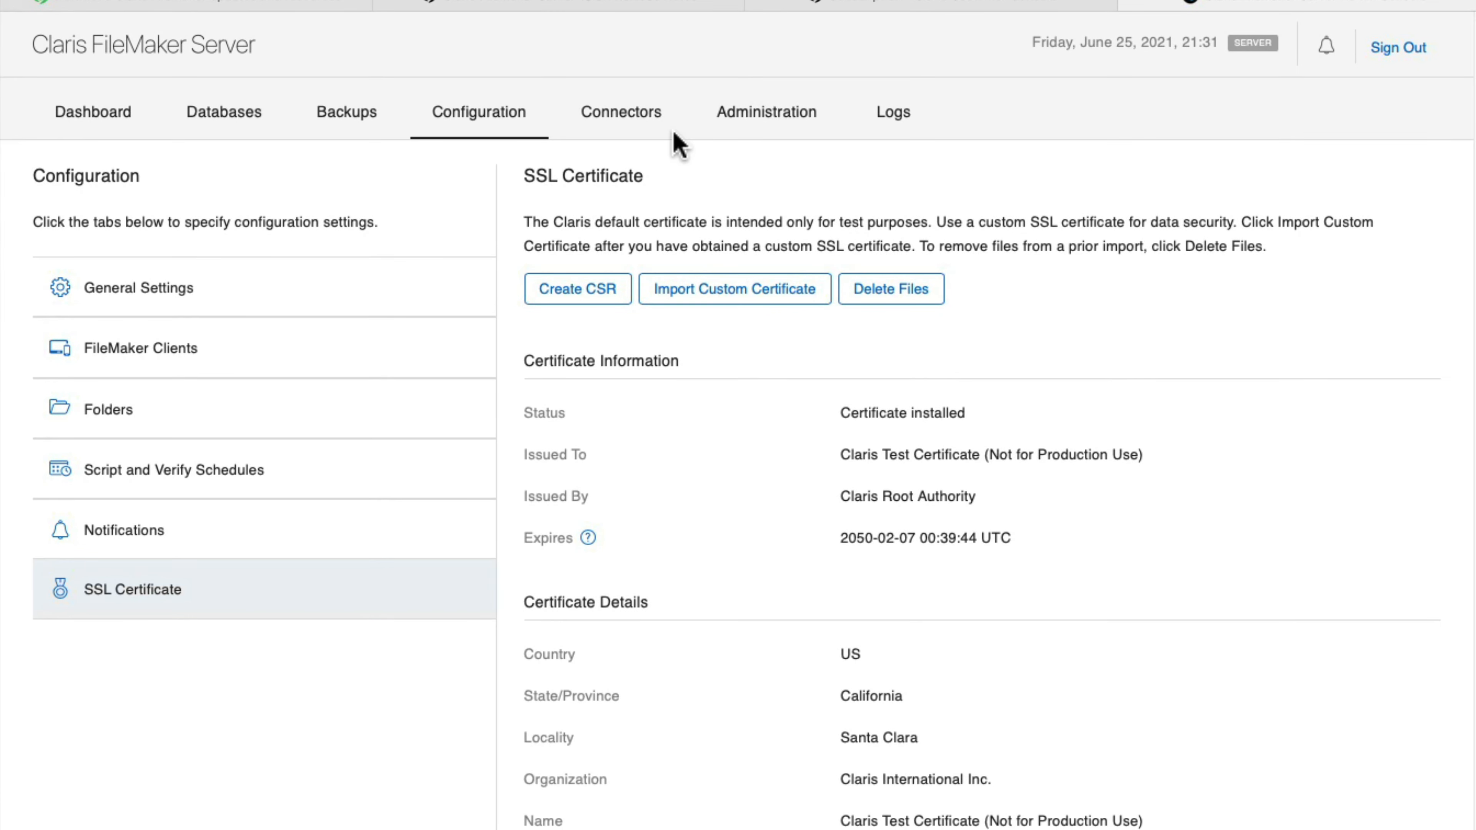
left_click_drag(1453, 318, 446, 582)
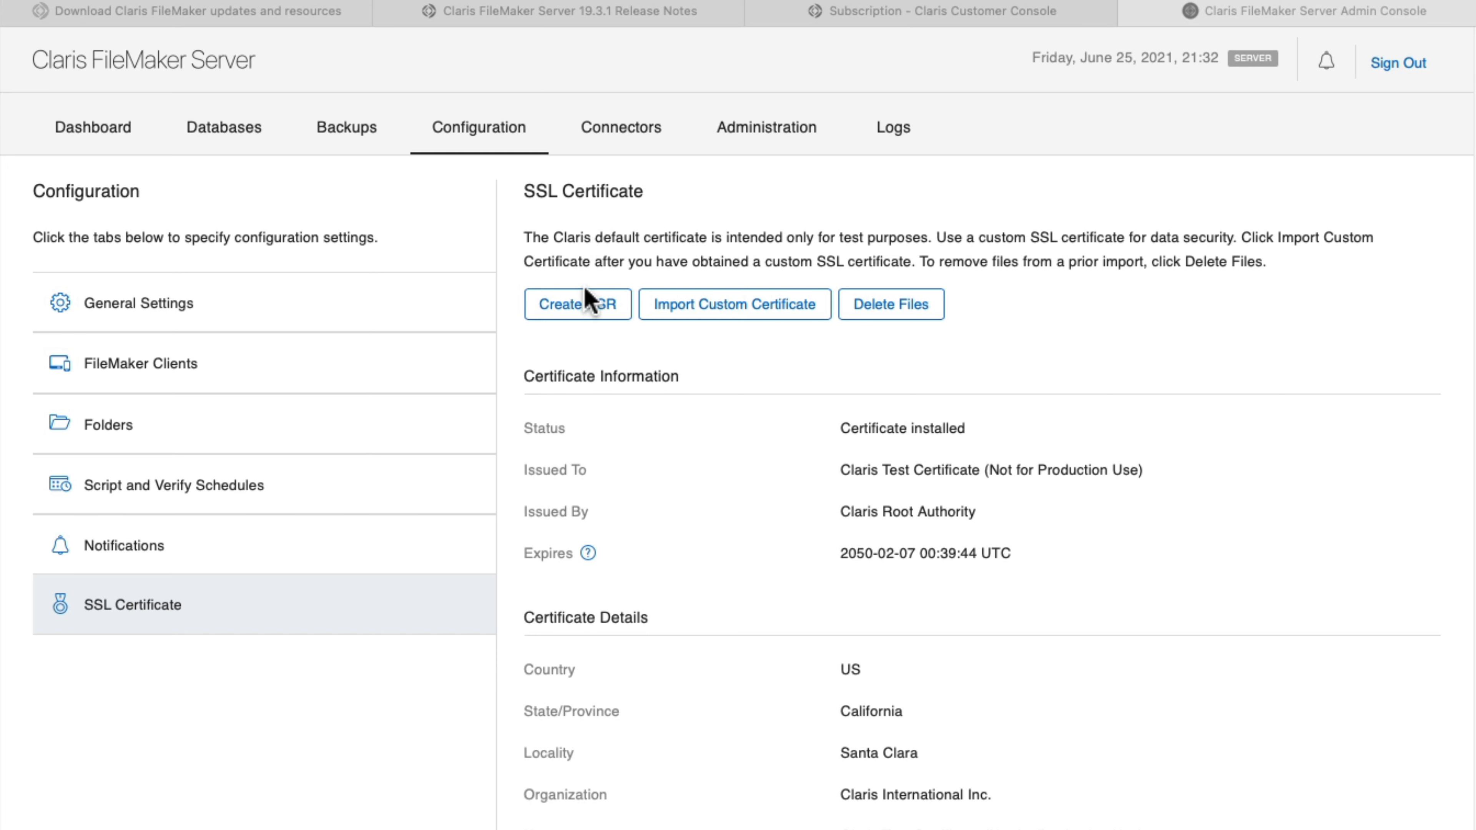
left_click(580, 316)
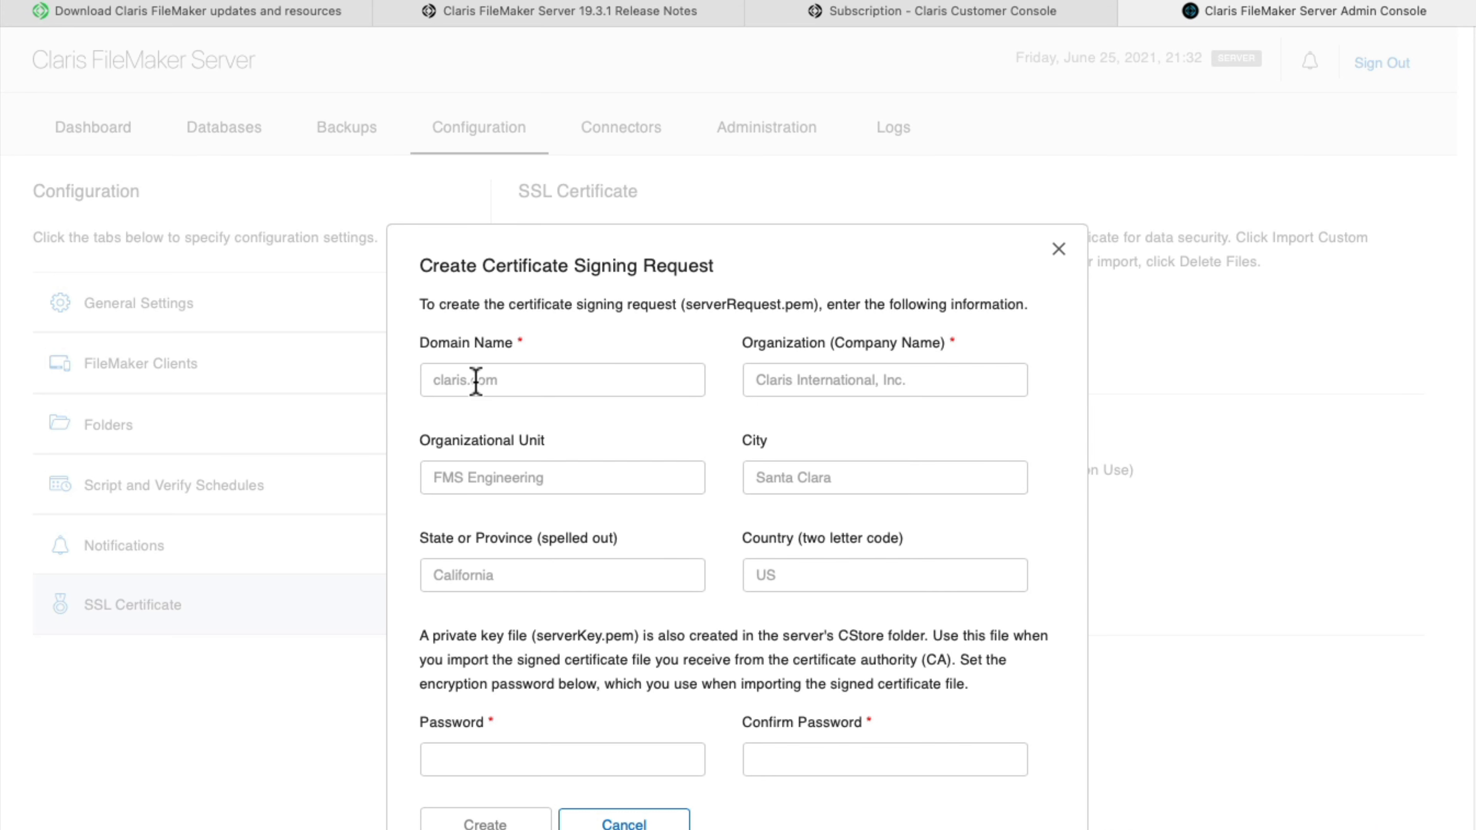
left_click(493, 379)
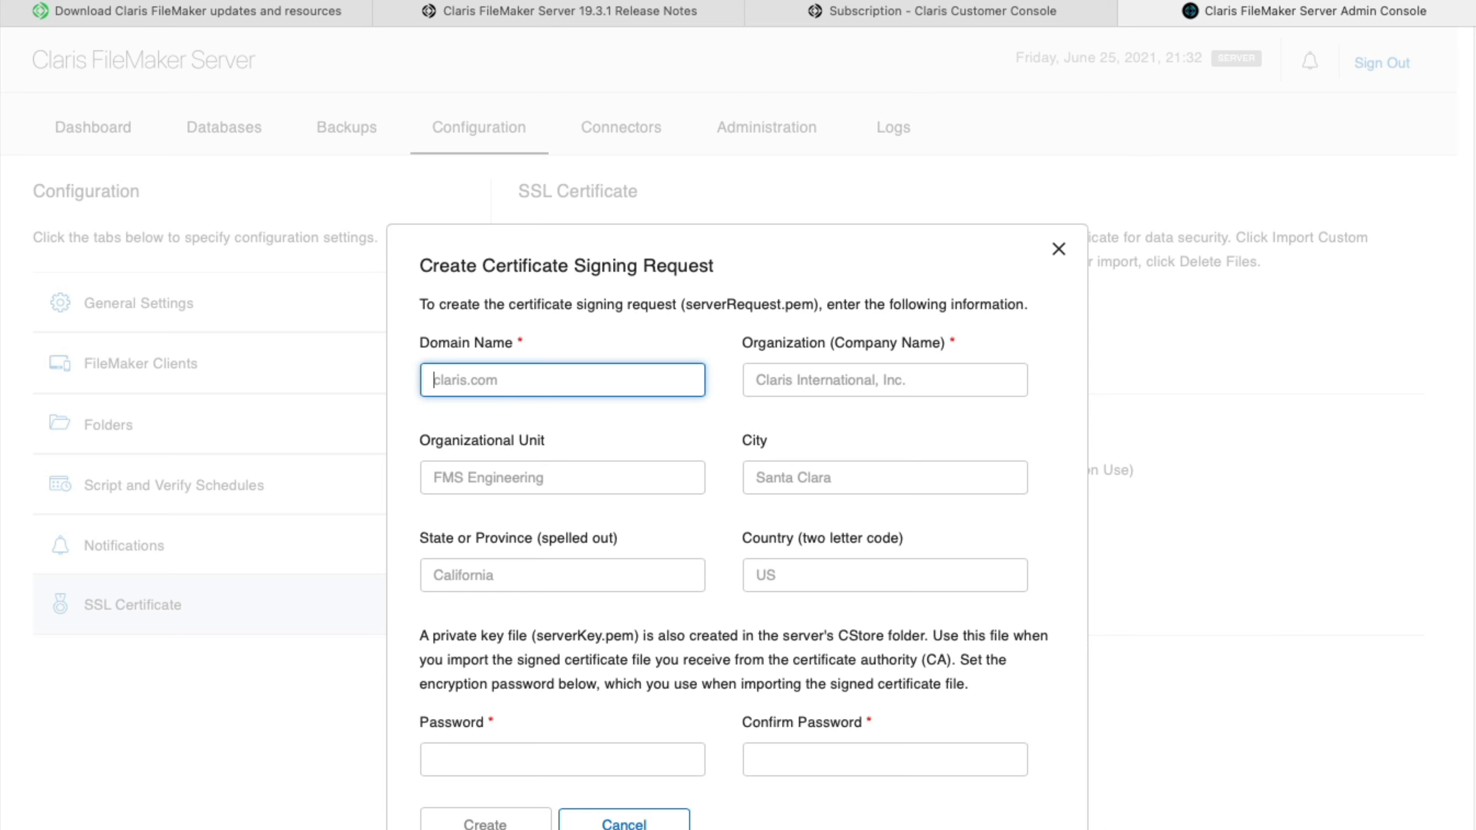
Open the GoDaddy website in a new browser tab and go to its SSL Security offering.
key("super+t")
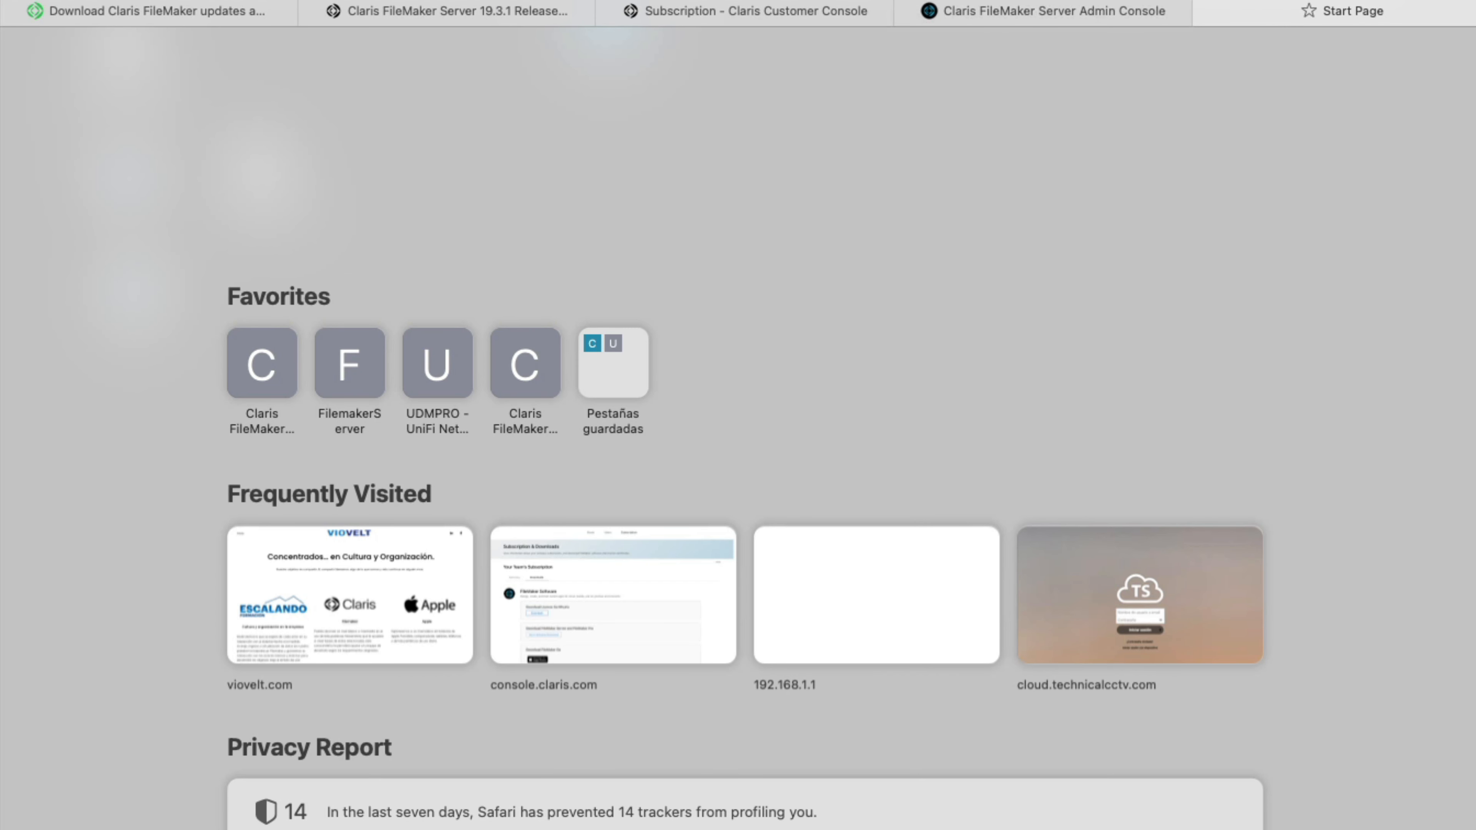
type("goda")
key("Return")
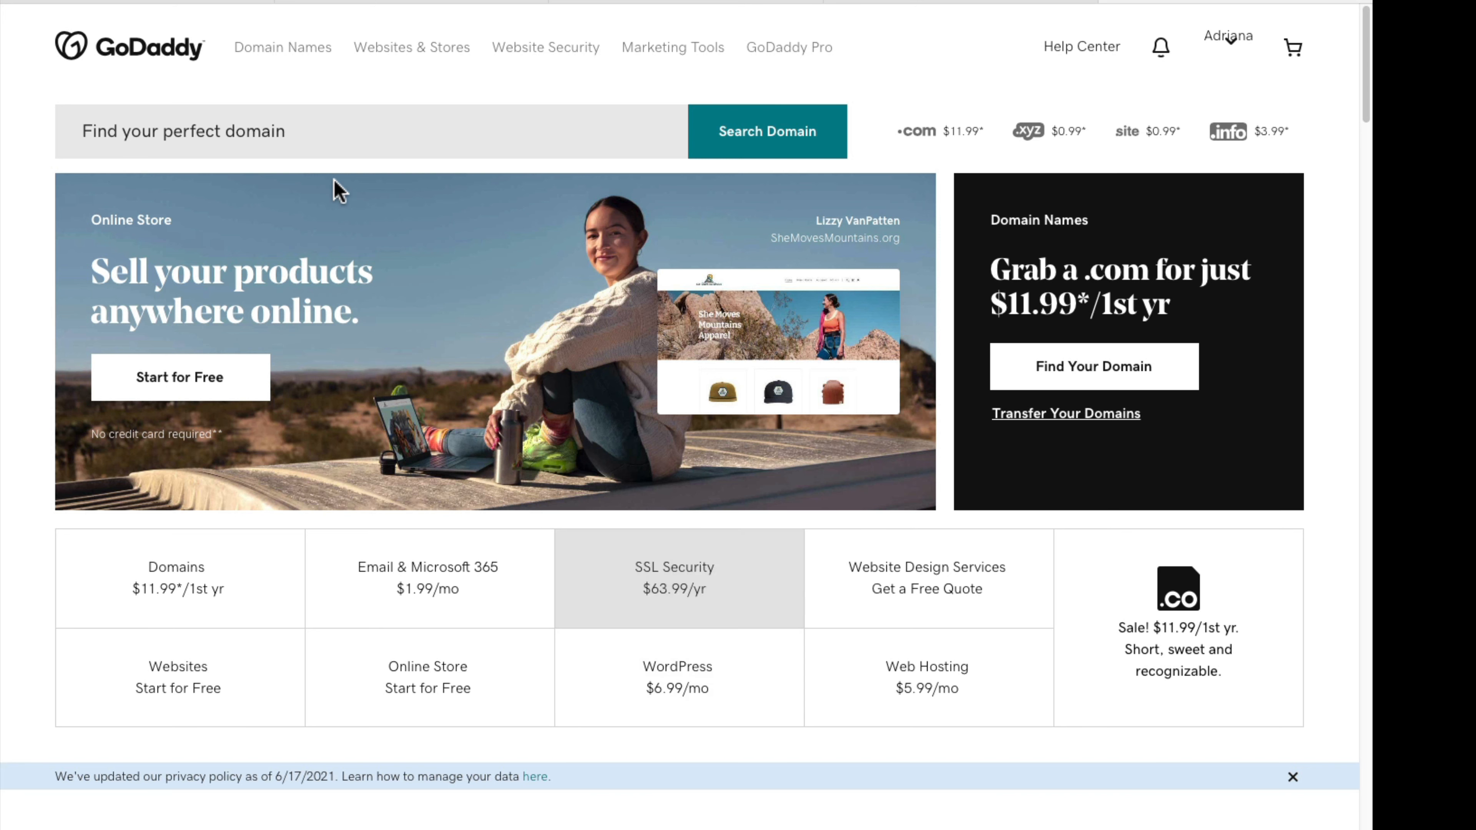
left_click(675, 593)
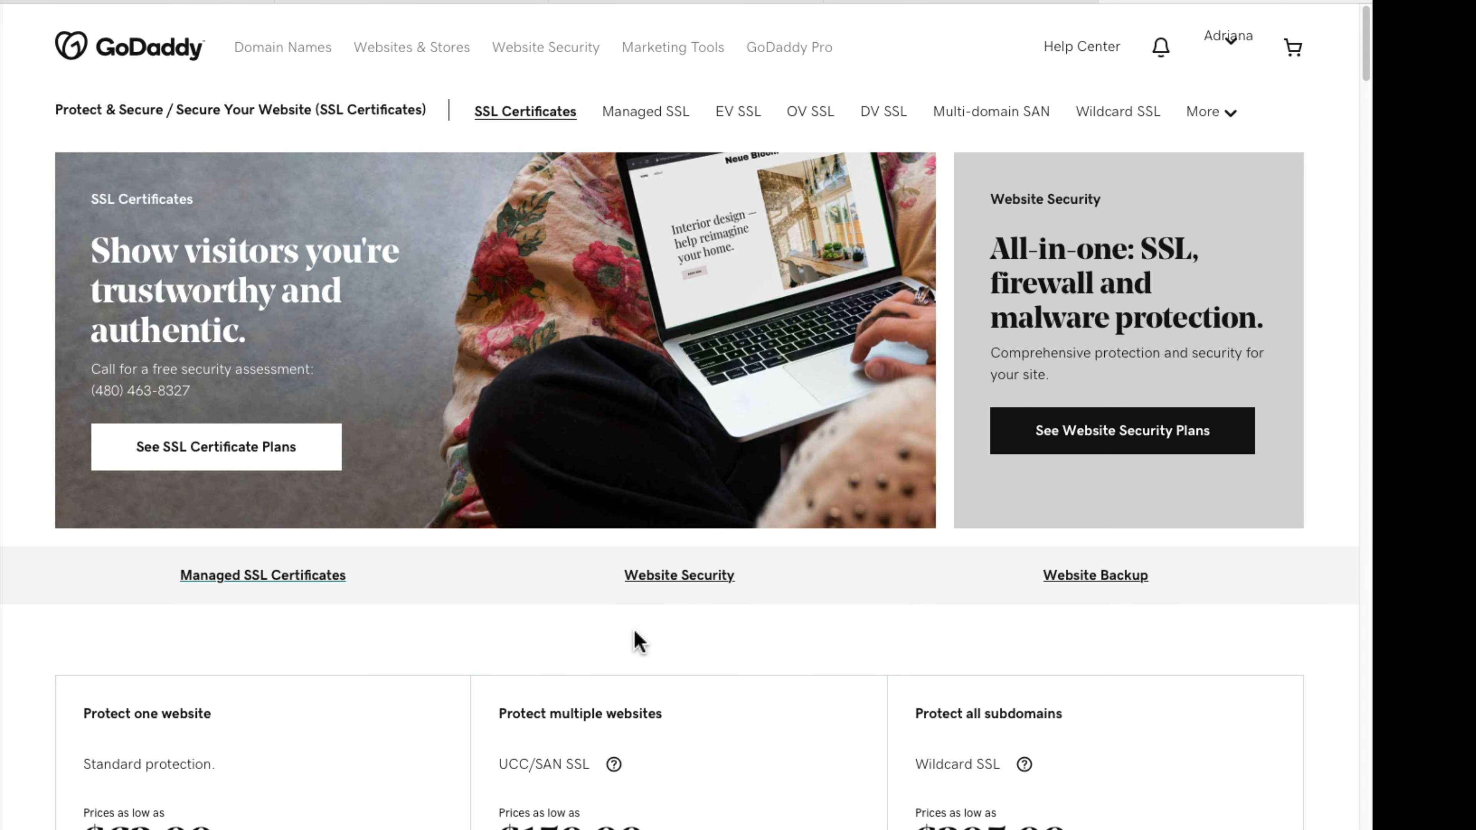
Compare the prices and features of the single-website, multiple-website and wildcard SSL certificate plans.
scroll(636, 634, "down", 2)
scroll(635, 633, "down", 2)
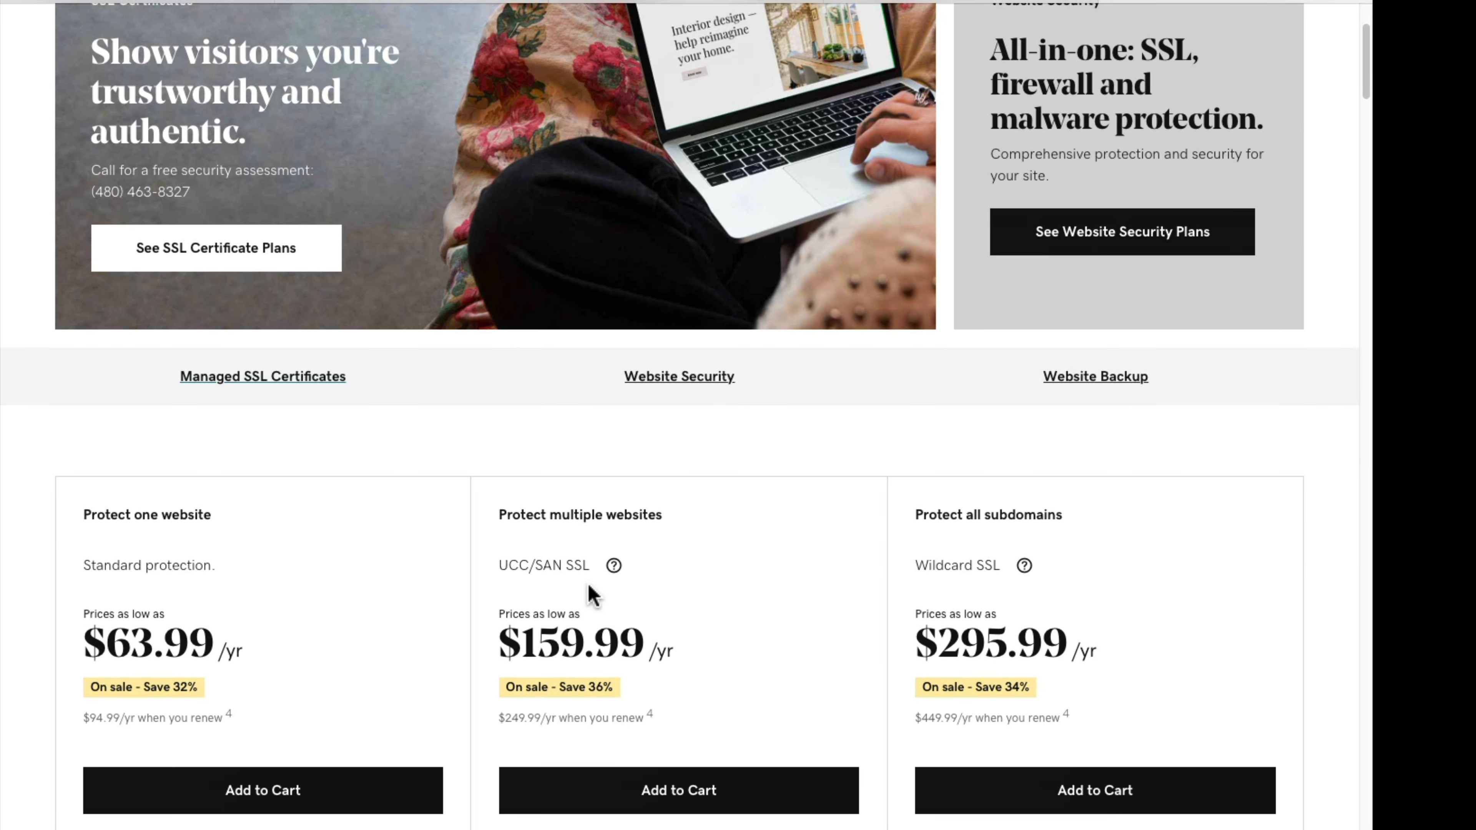
scroll(659, 620, "down", 5)
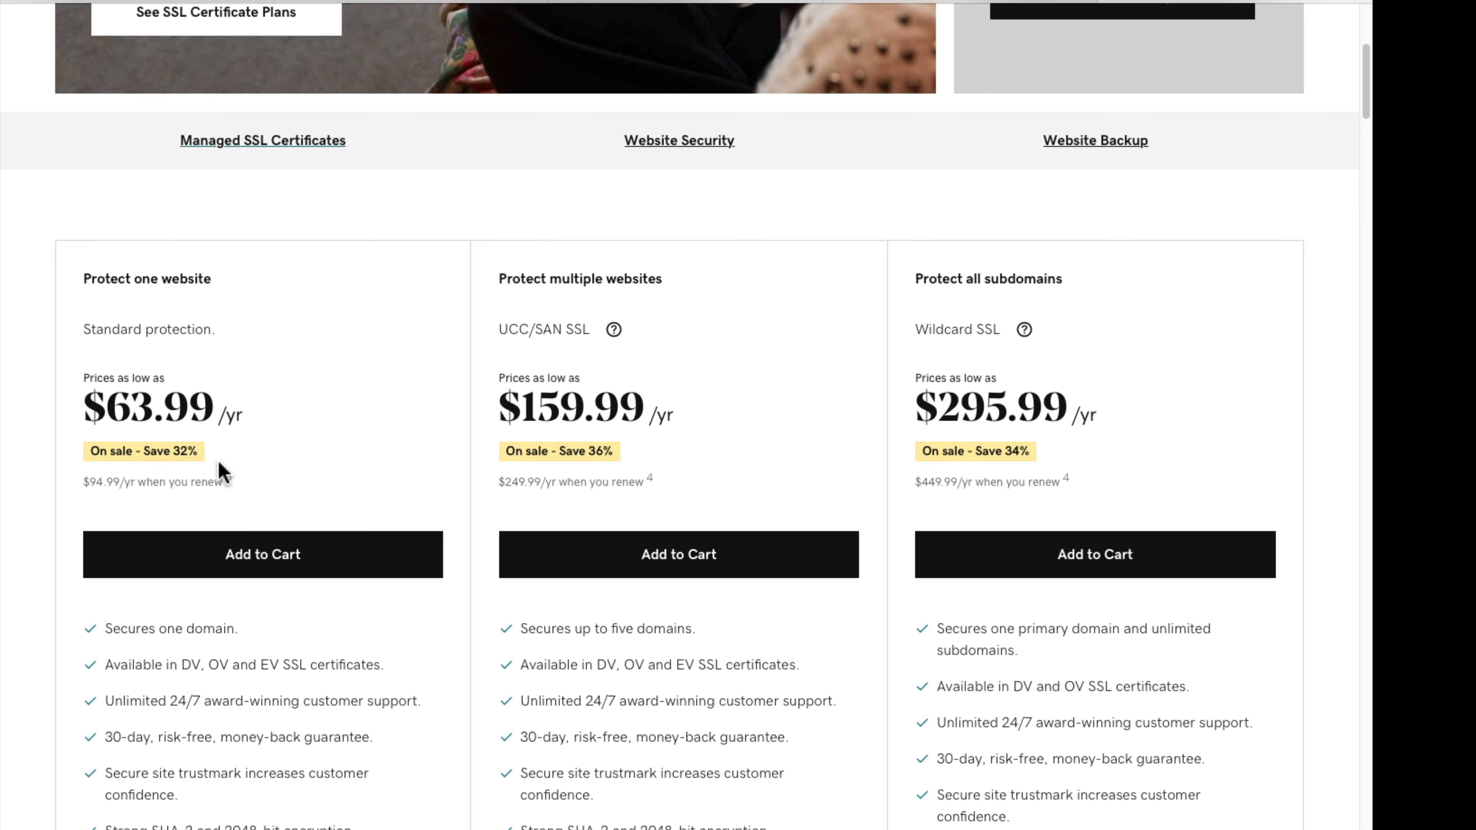
scroll(301, 510, "down", 5)
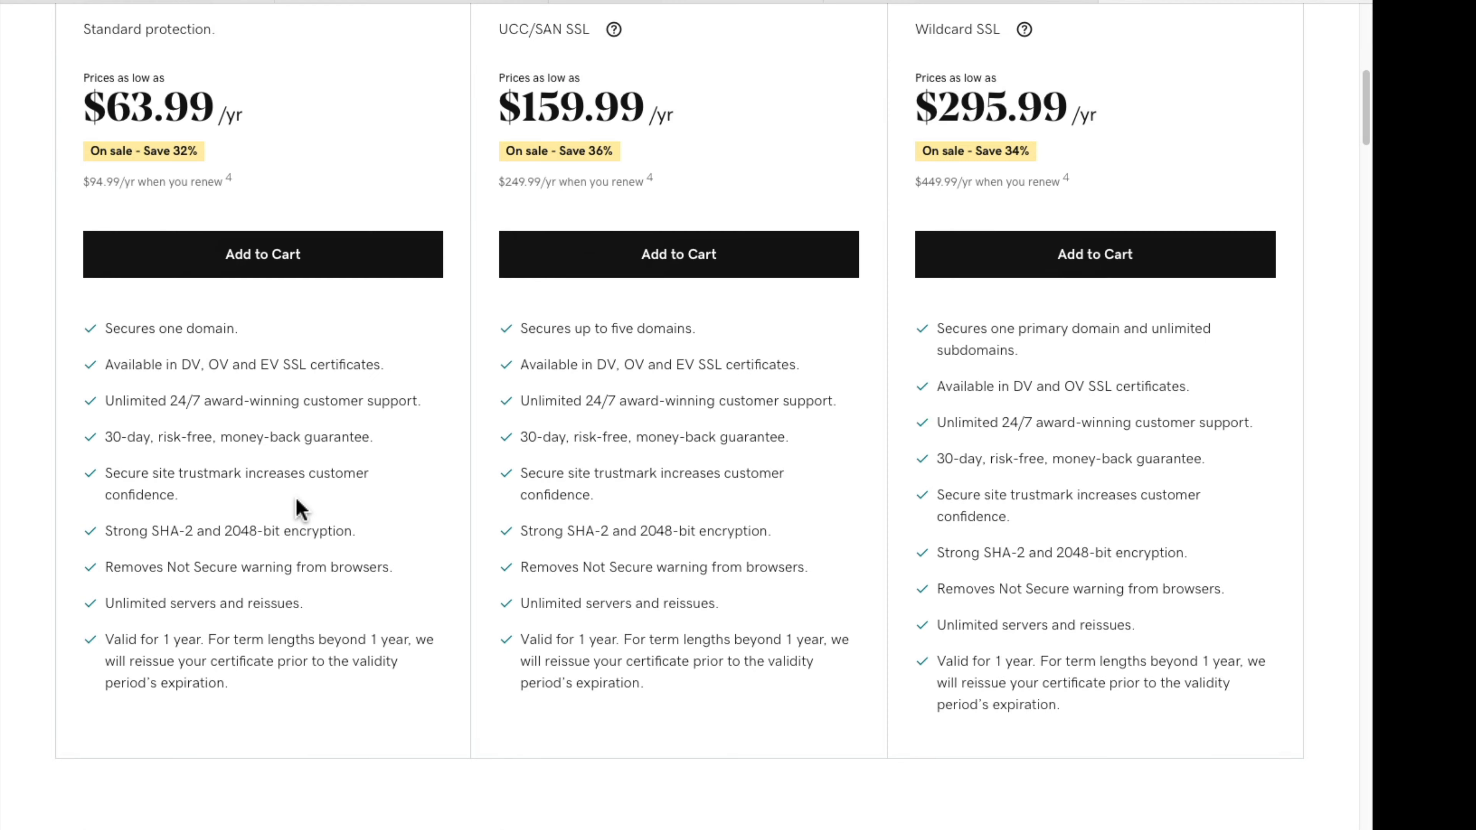
scroll(273, 583, "up", 1)
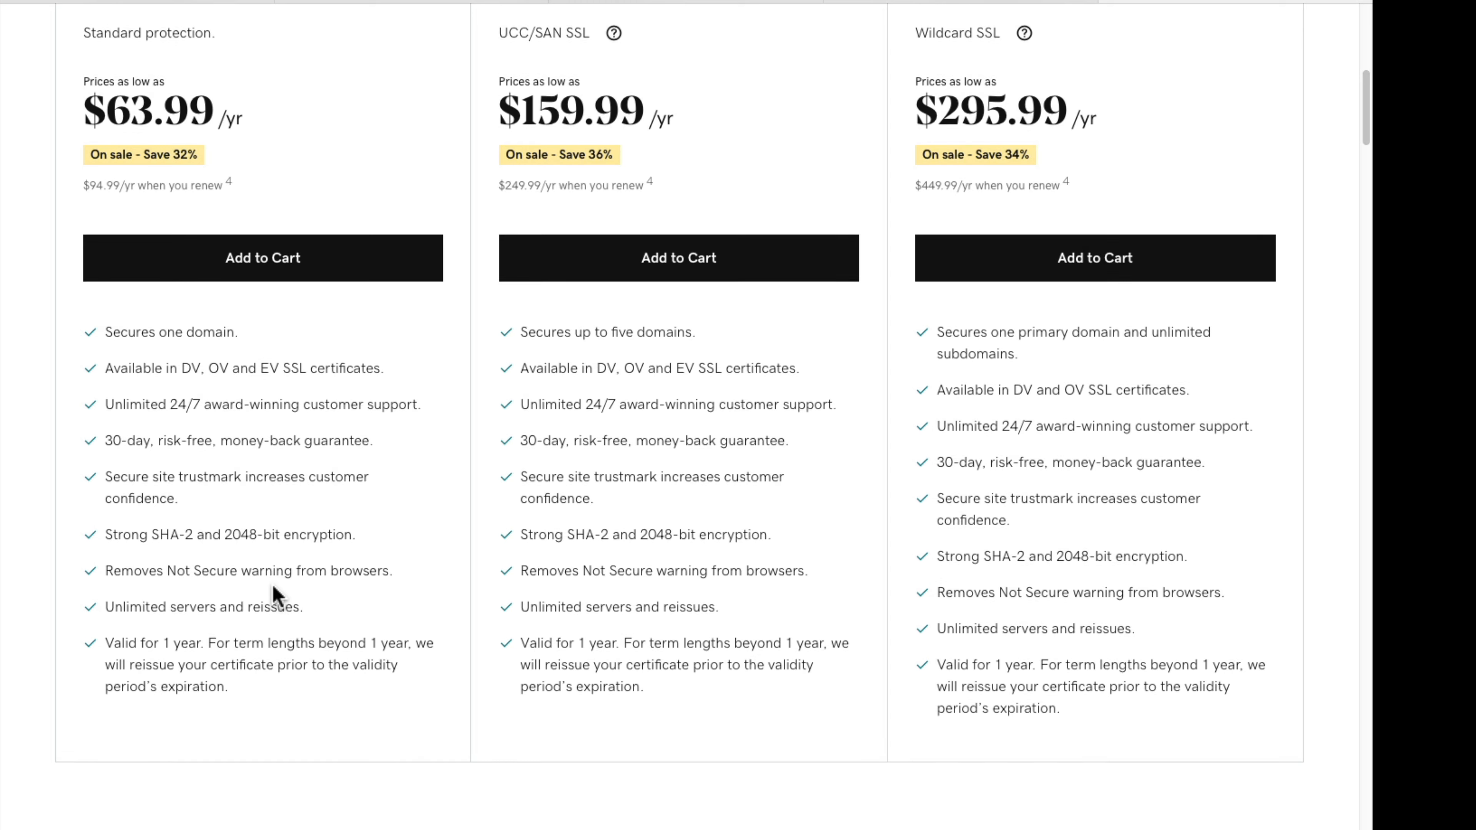
scroll(166, 529, "up", 1)
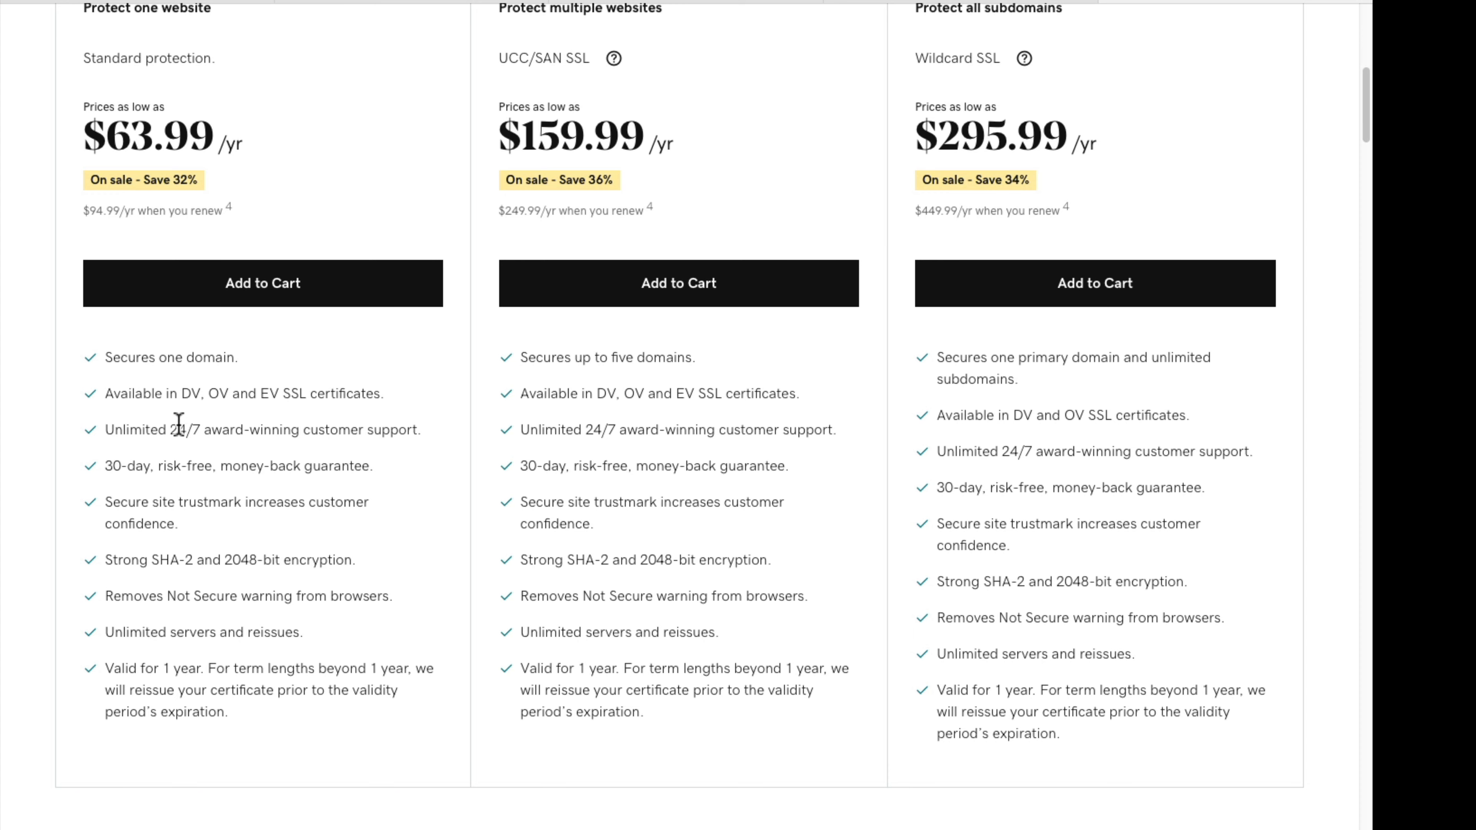
scroll(192, 463, "up", 10)
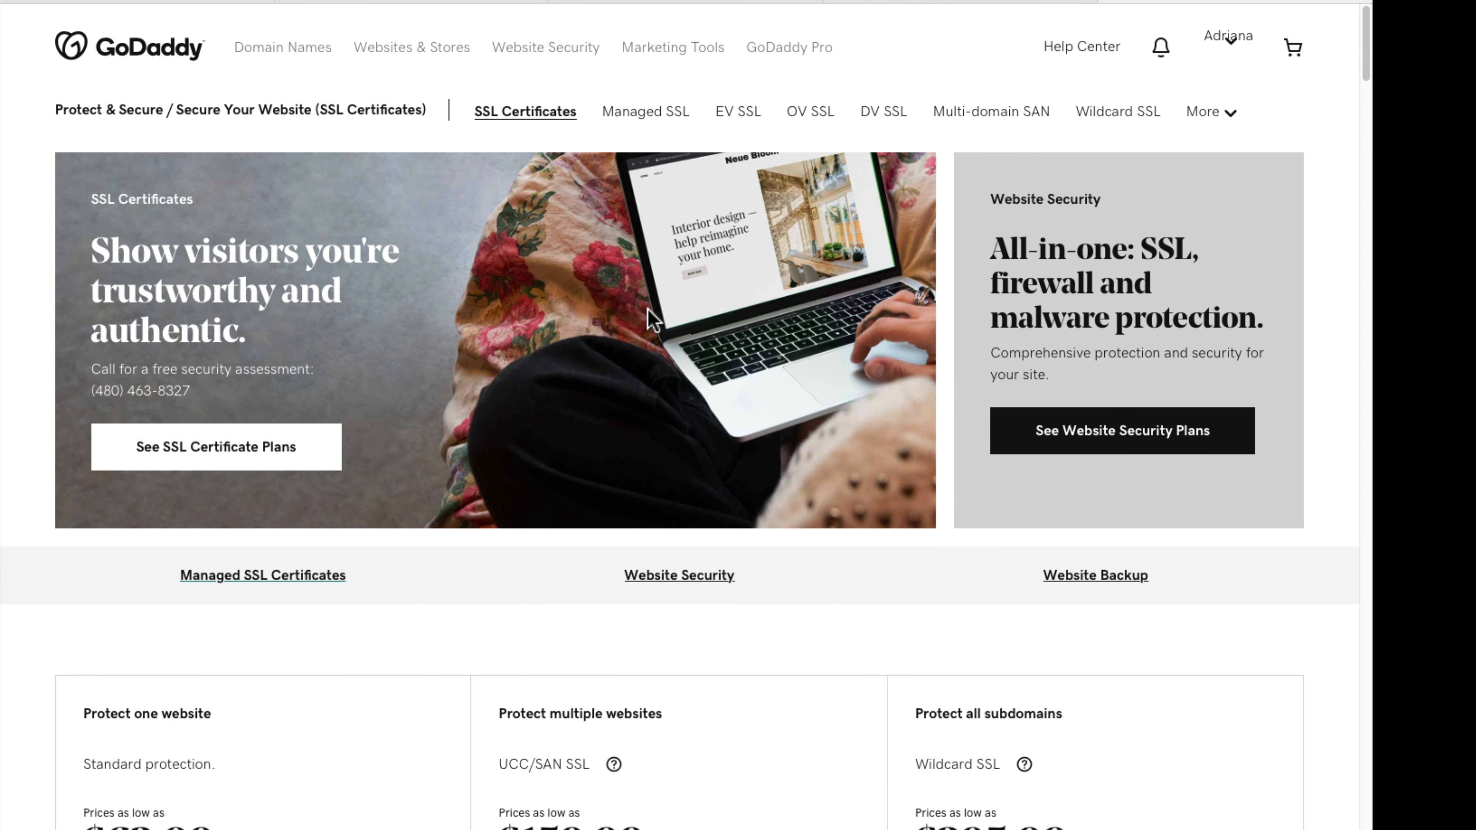
Open the GoDaddy account's product list and manage the first SSL certificate.
left_click(1243, 45)
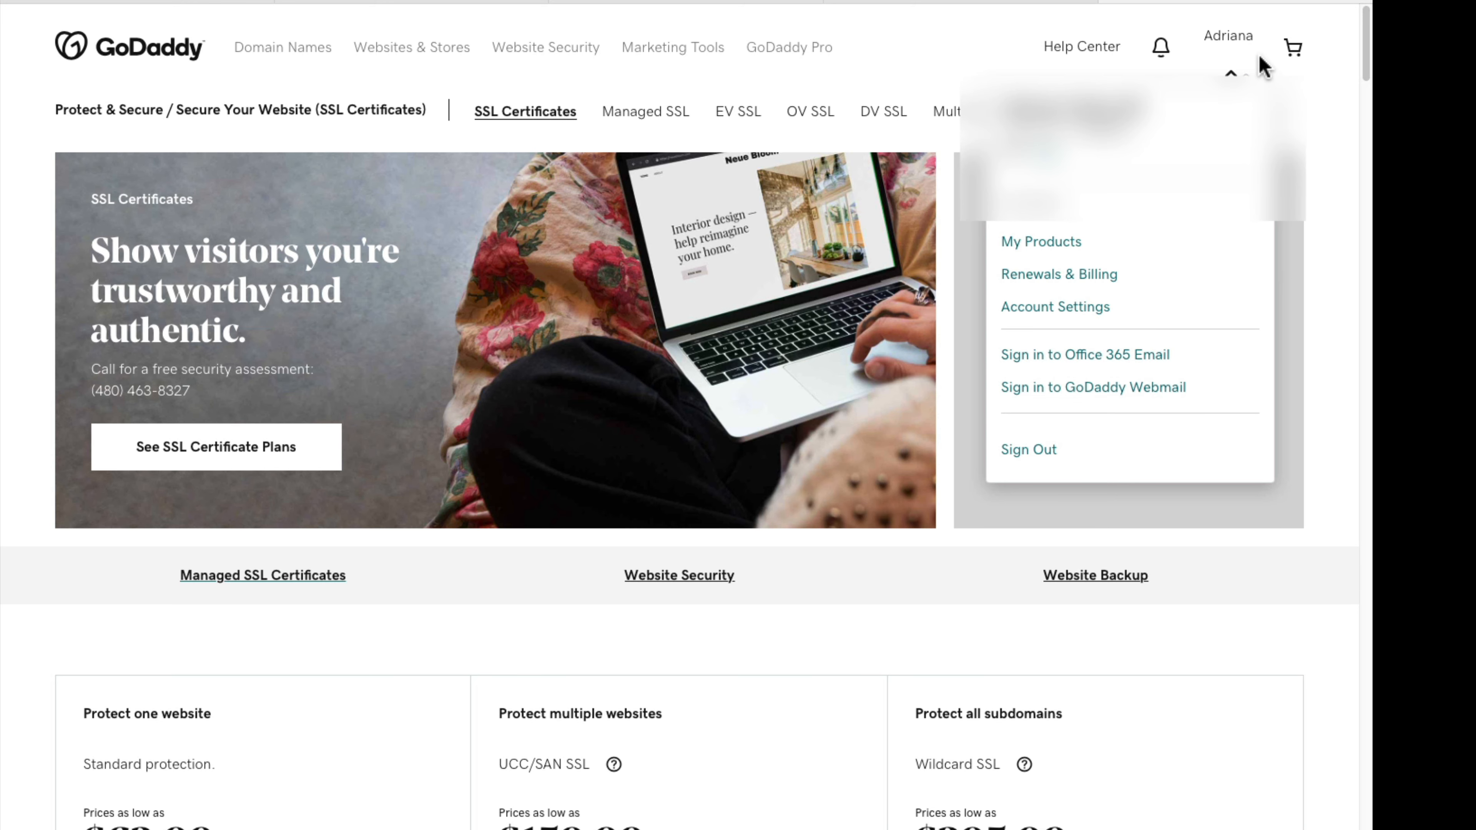
left_click(1051, 243)
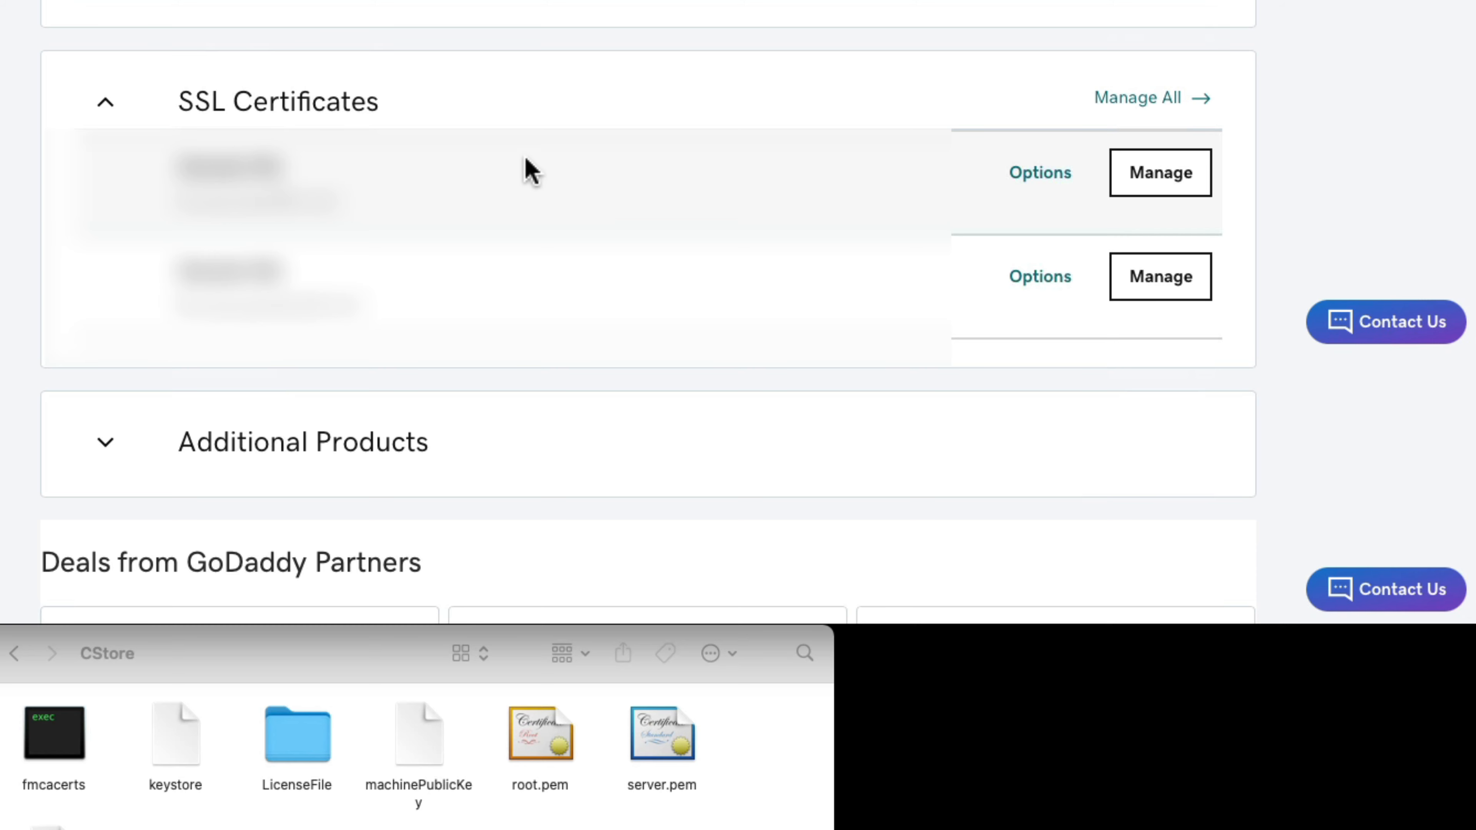
left_click(1185, 187)
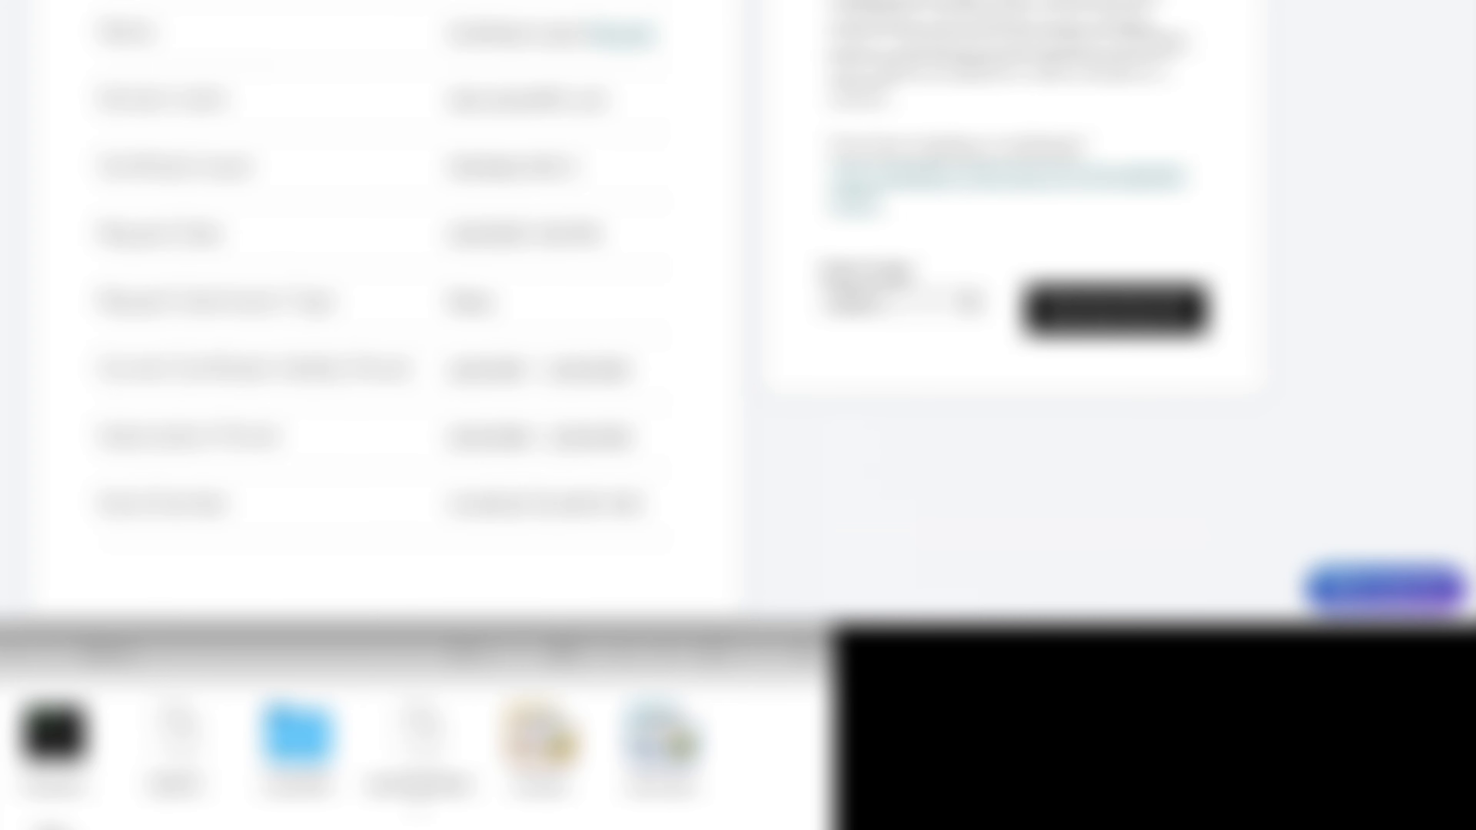
Enter the domain name, organization and confirmed encryption password in the Admin Console's certificate signing request, and create it.
left_click_drag(233, 1, 459, 43)
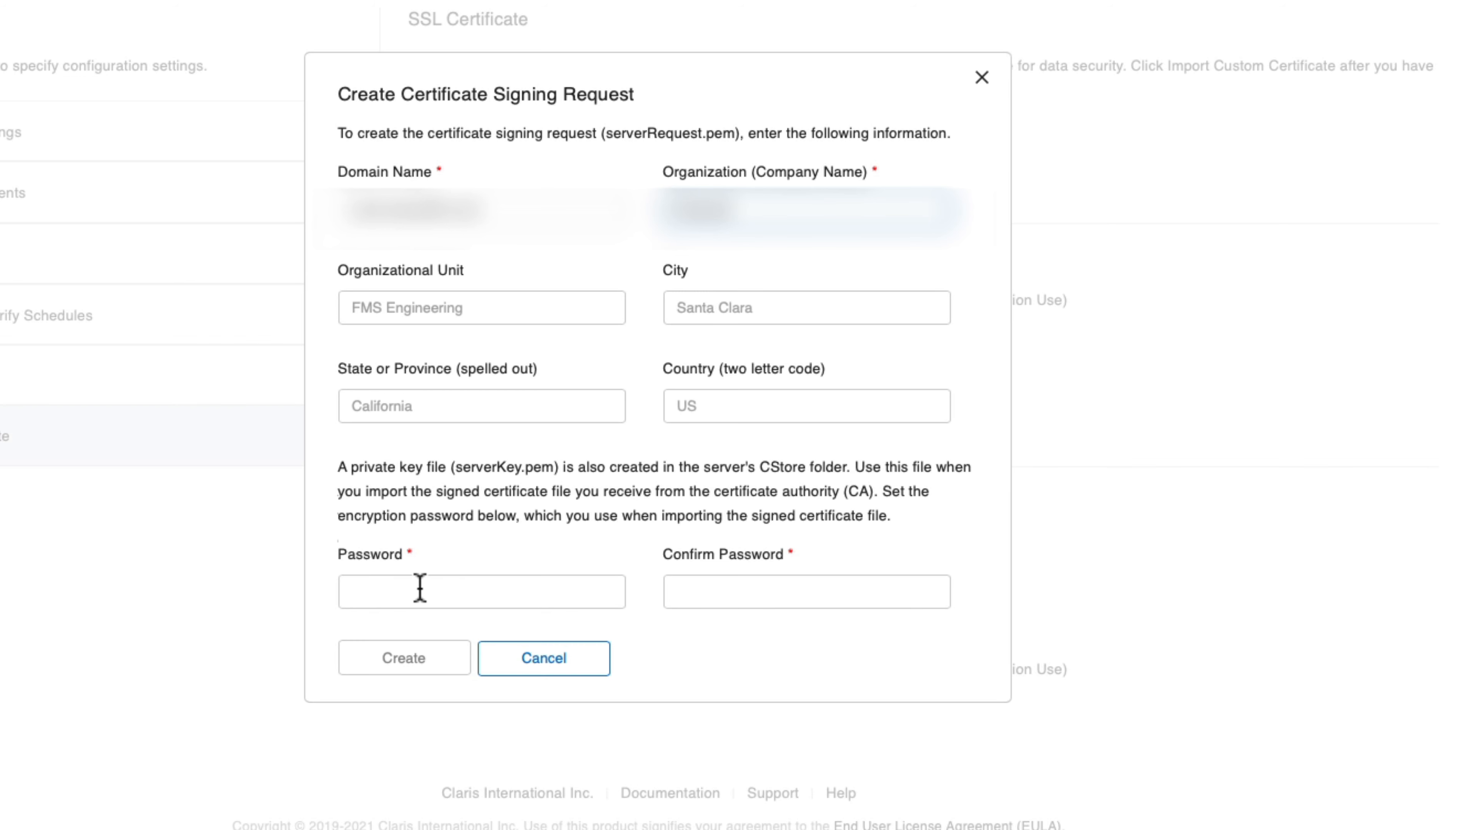
left_click(479, 587)
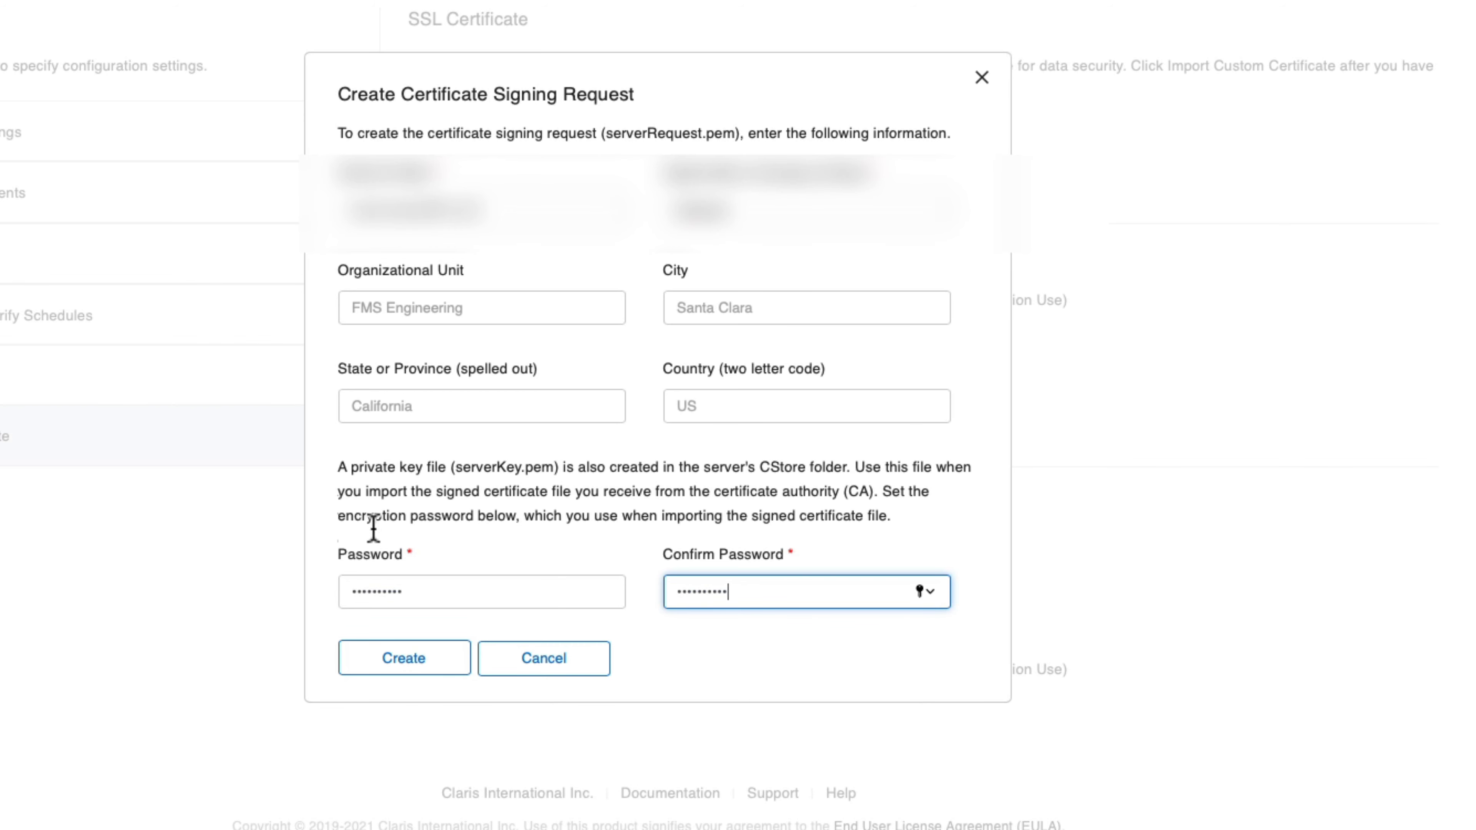
left_click(410, 661)
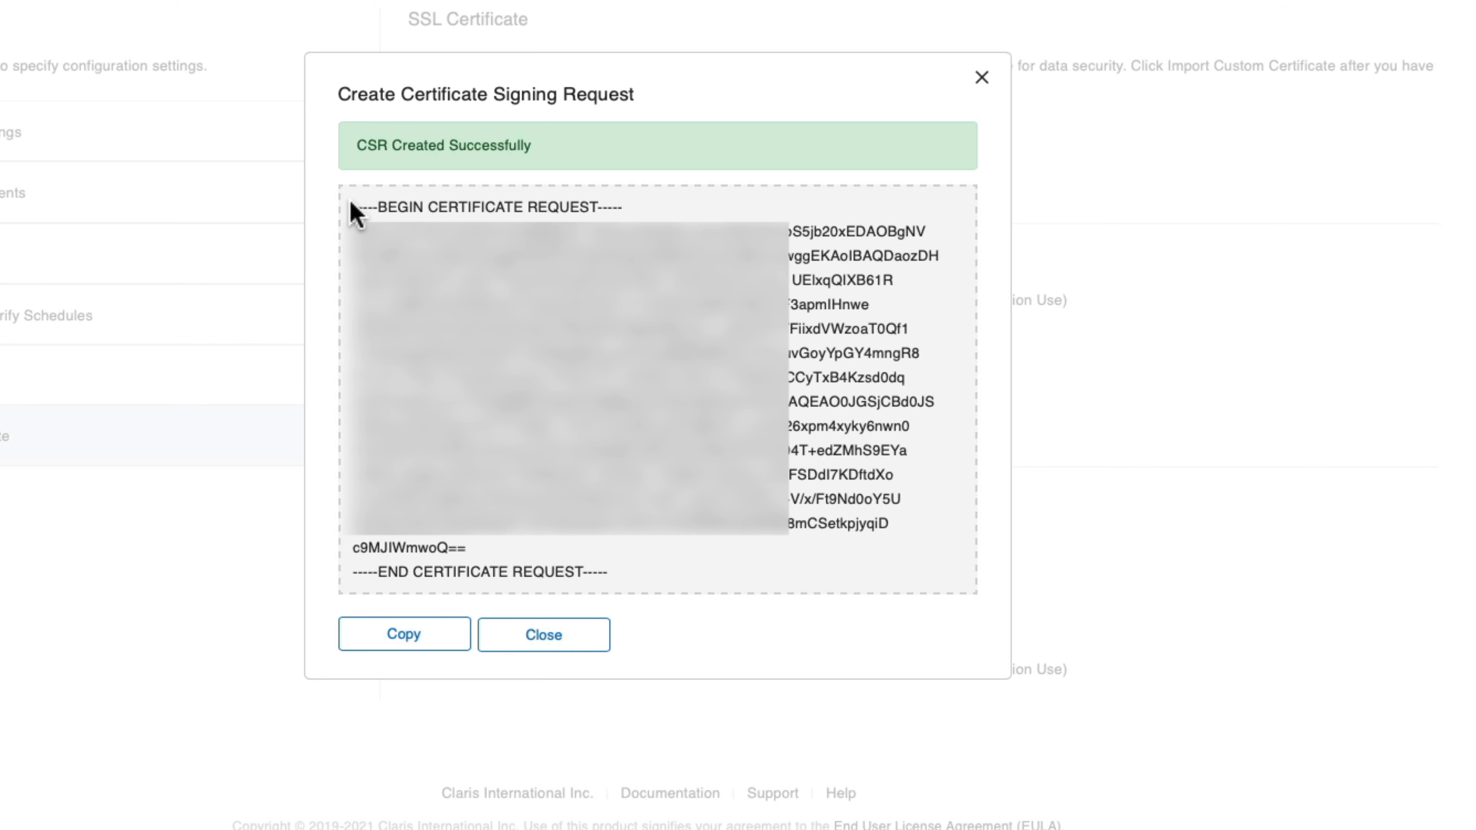
Copy the complete certificate request text, including its BEGIN and END lines.
left_click_drag(363, 215, 791, 610)
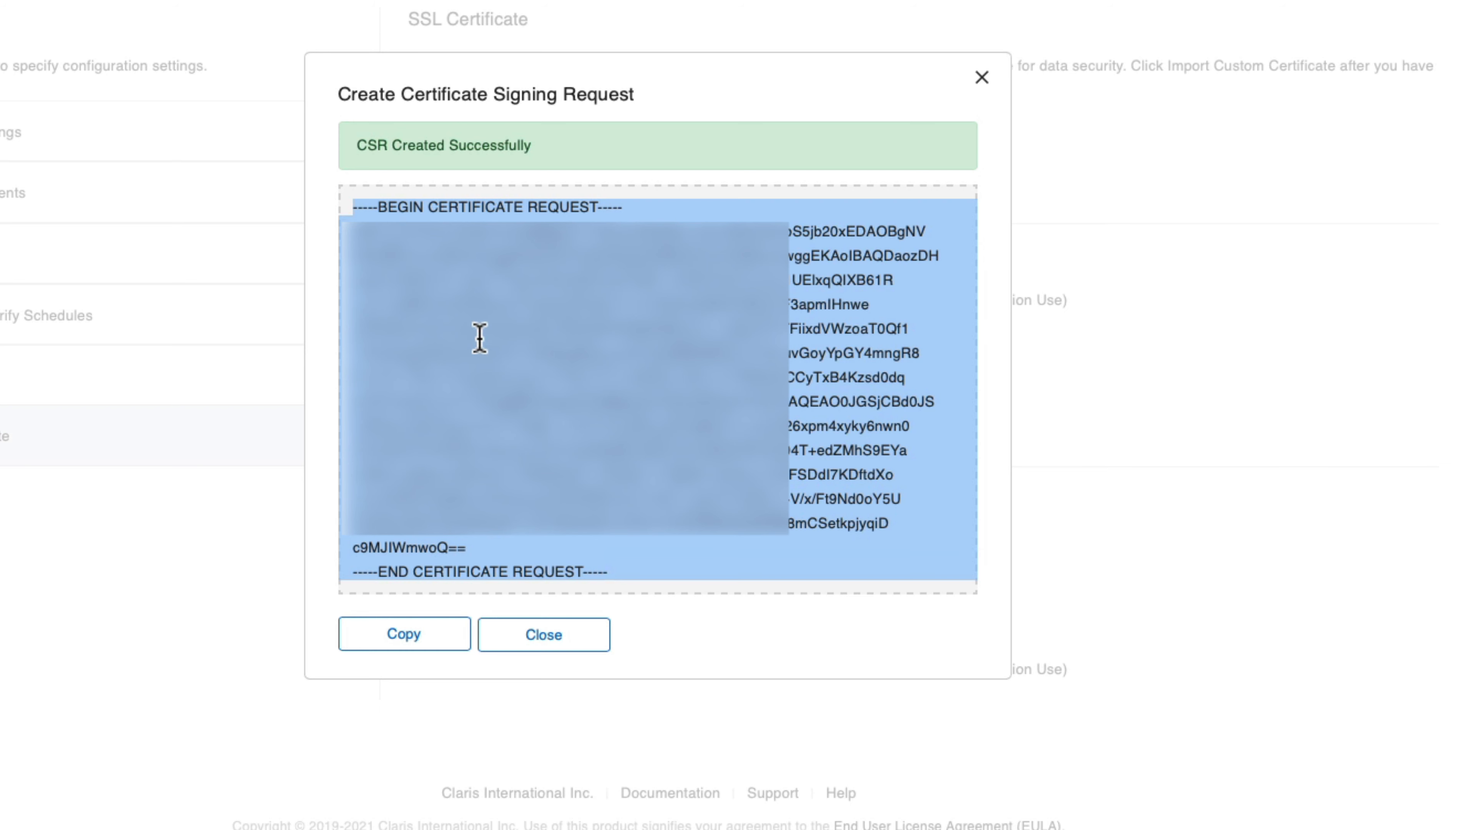
right_click(636, 304)
left_click(678, 380)
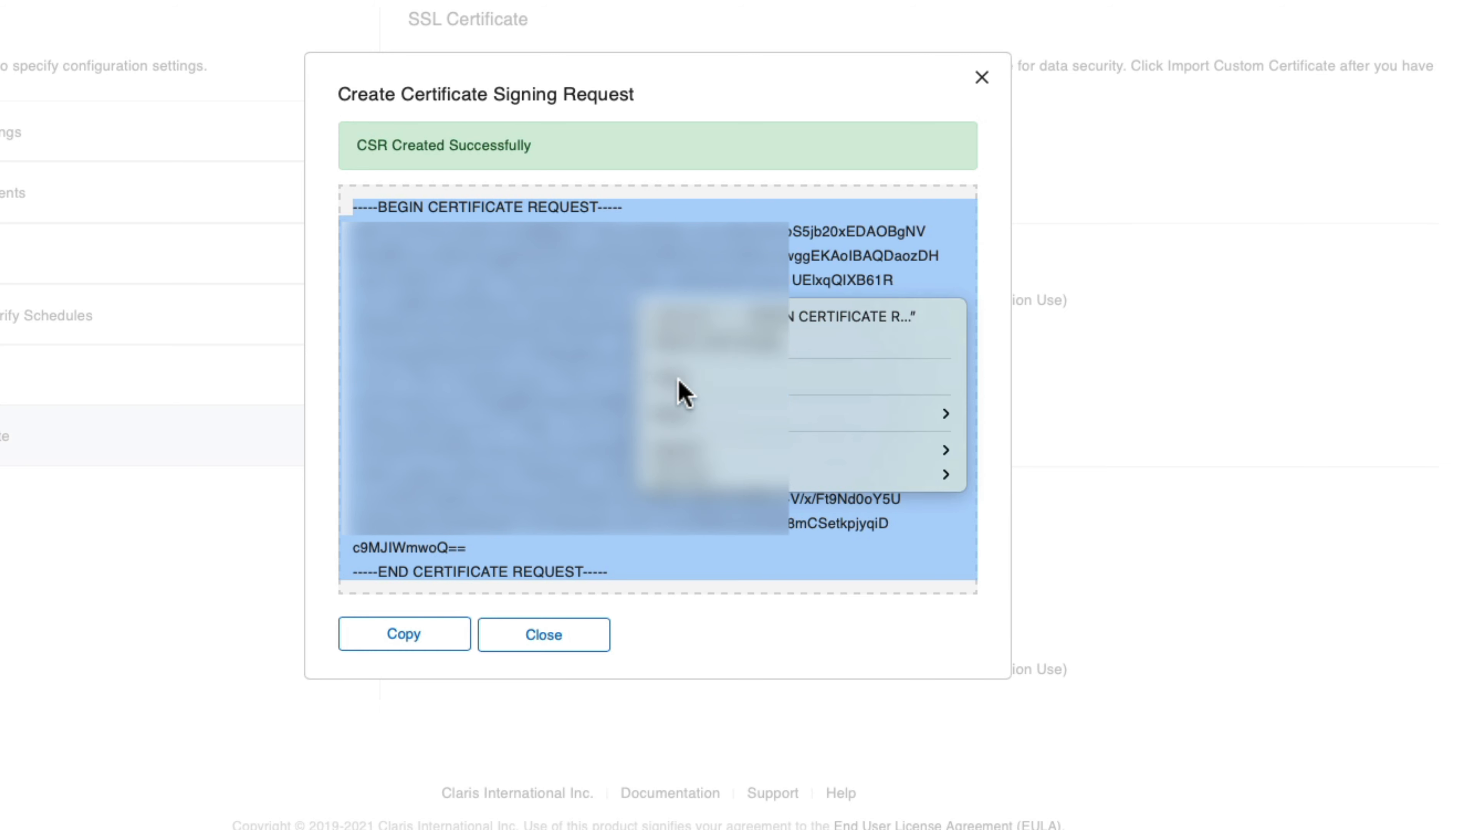
left_click(327, 517)
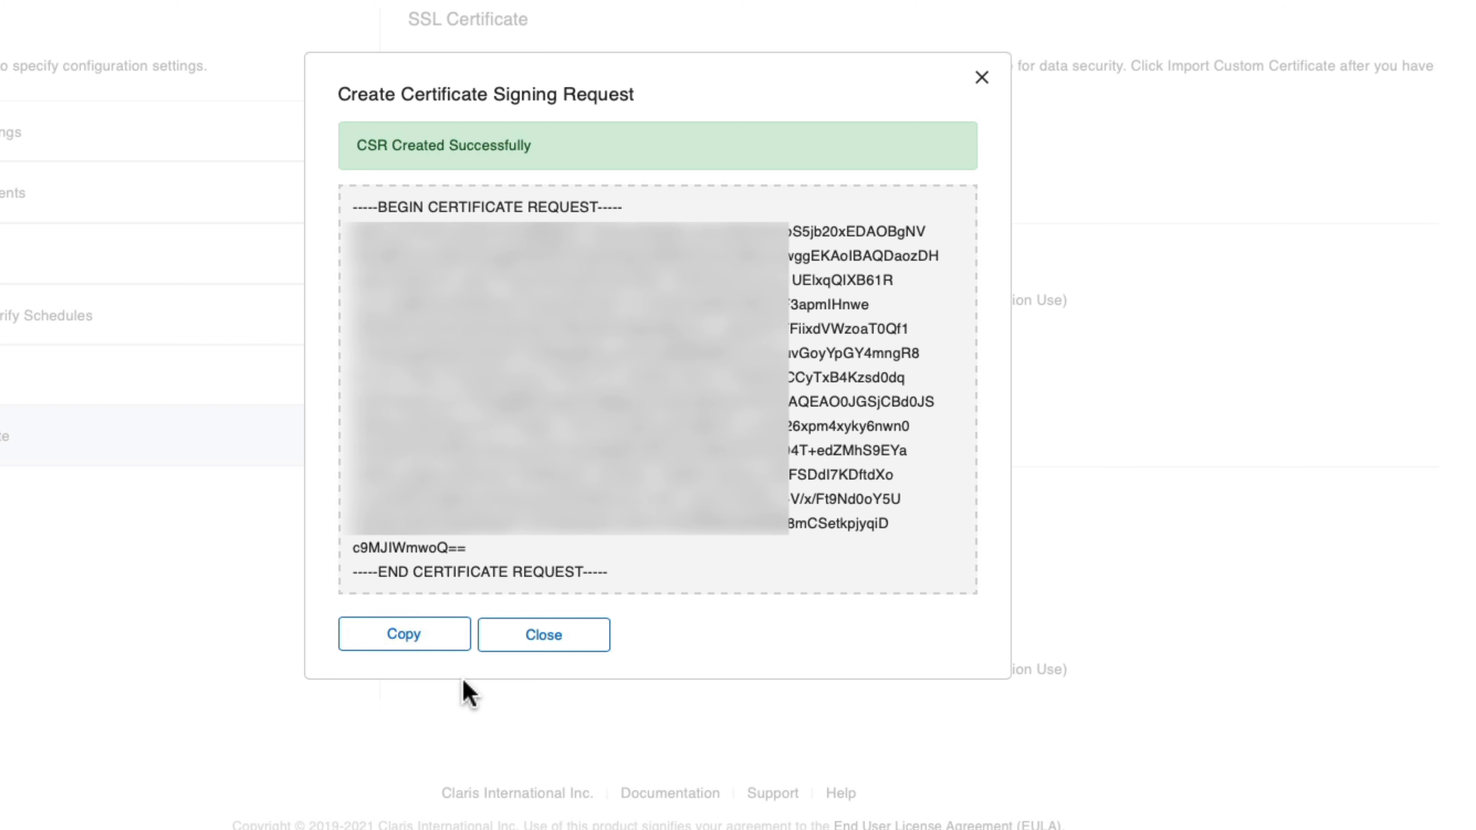
left_click(404, 636)
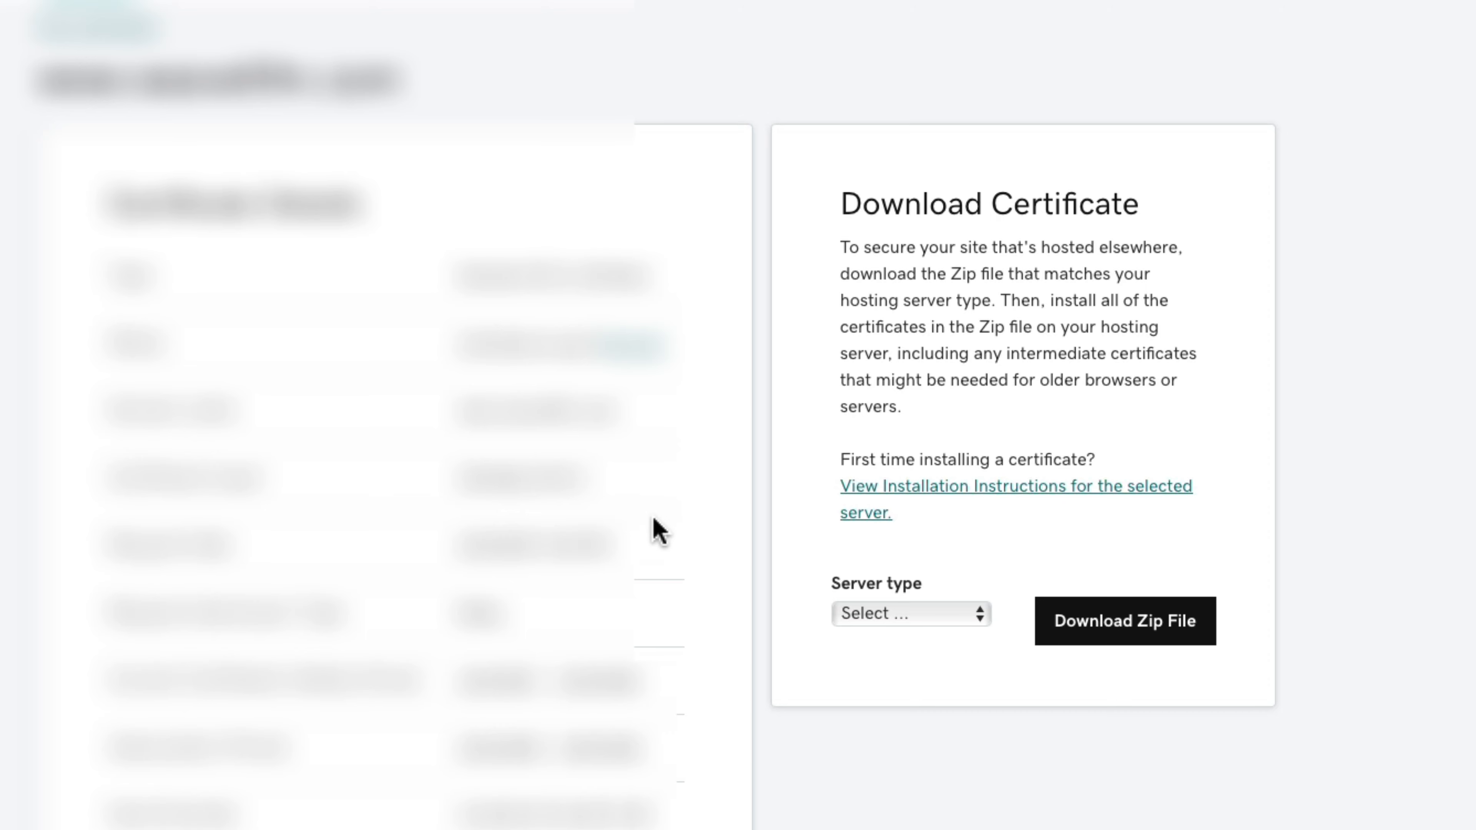
Paste the copied signing request into the certificate's Re-Key section and add the change.
scroll(654, 529, "down", 8)
scroll(673, 513, "down", 2)
scroll(731, 455, "up", 10)
scroll(388, 481, "down", 10)
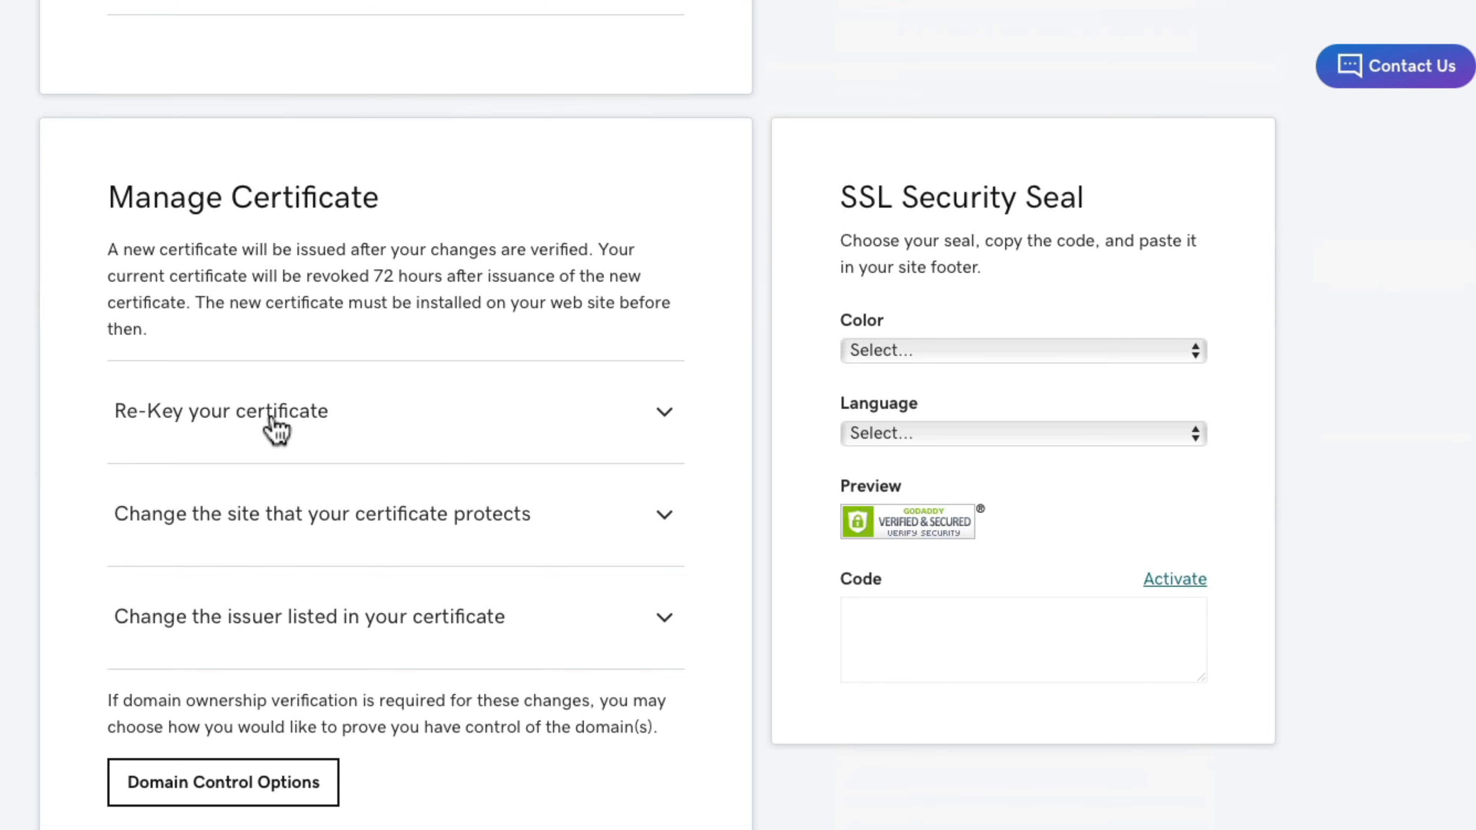
left_click(656, 417)
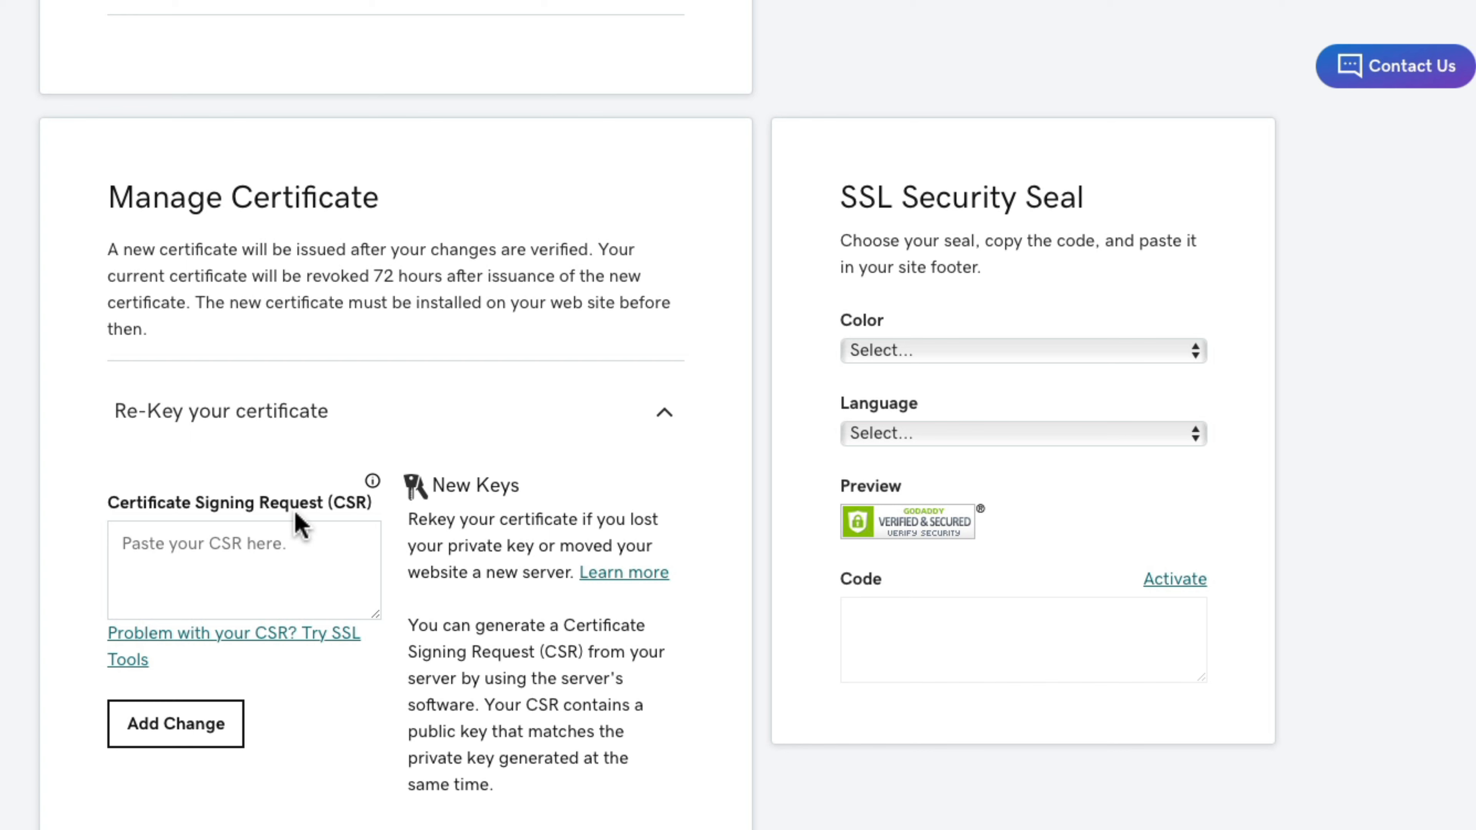
right_click(172, 555)
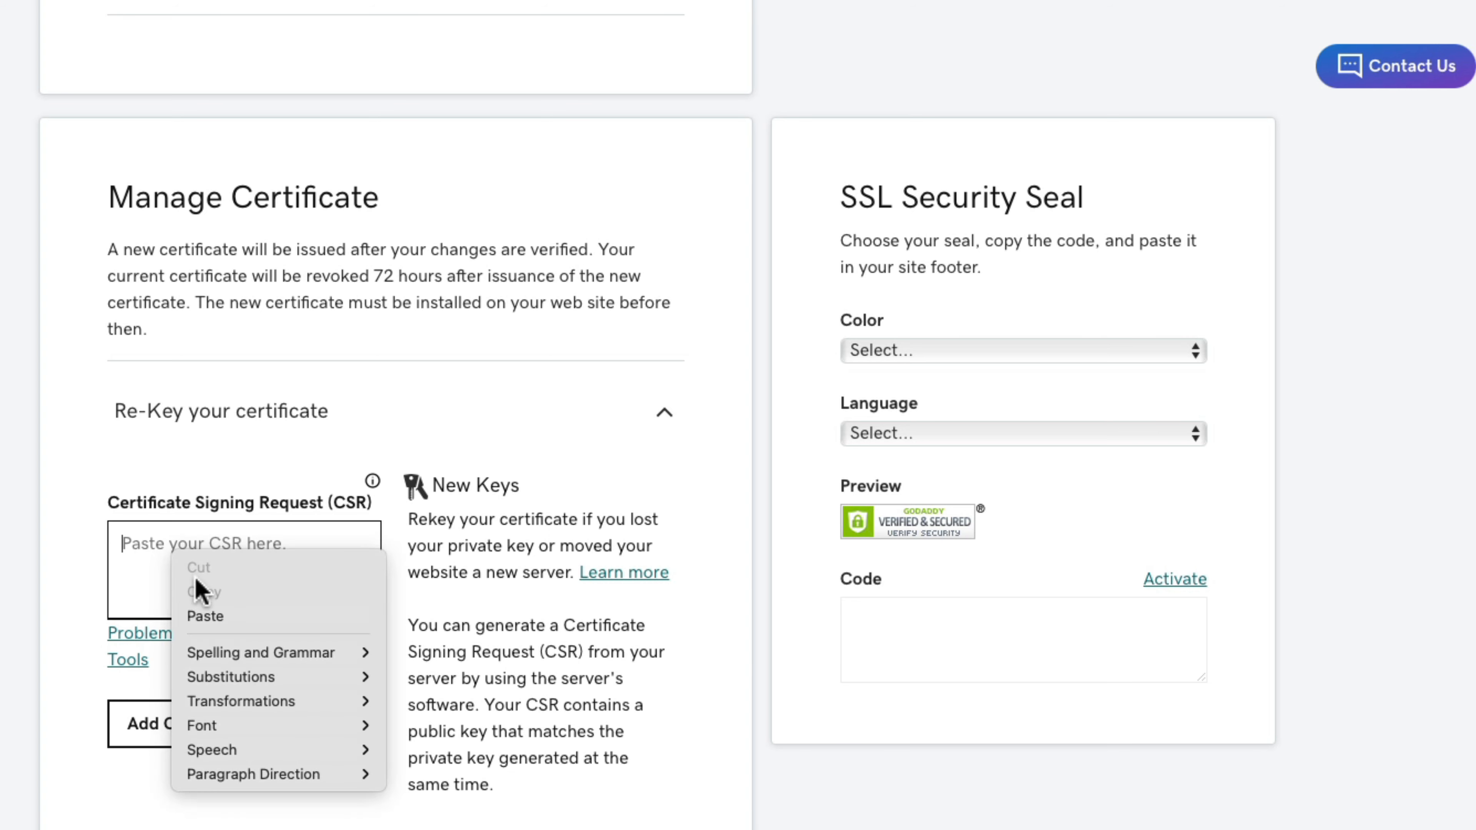
left_click(214, 612)
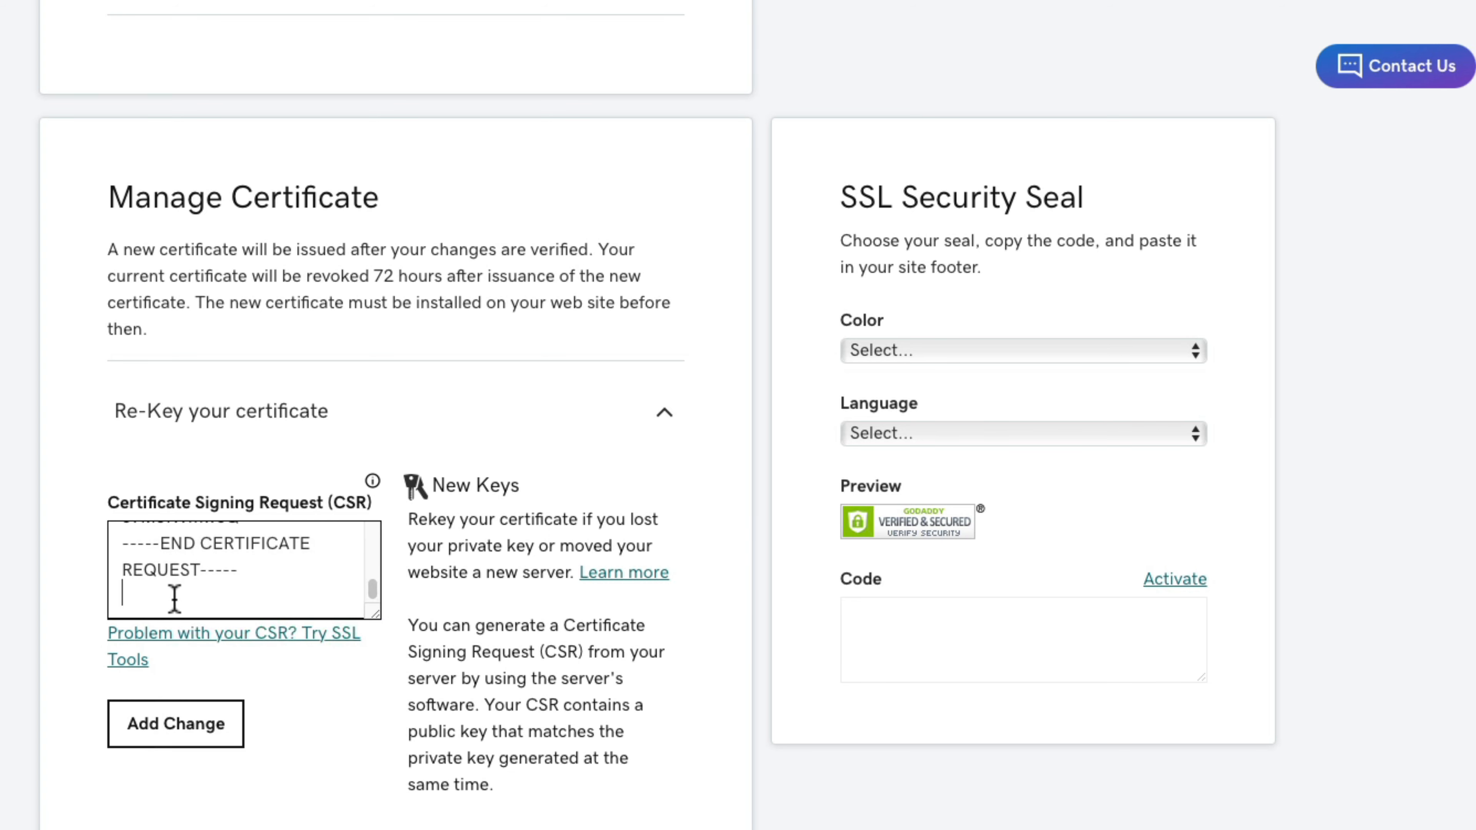
scroll(175, 597, "down", 1)
left_click(186, 719)
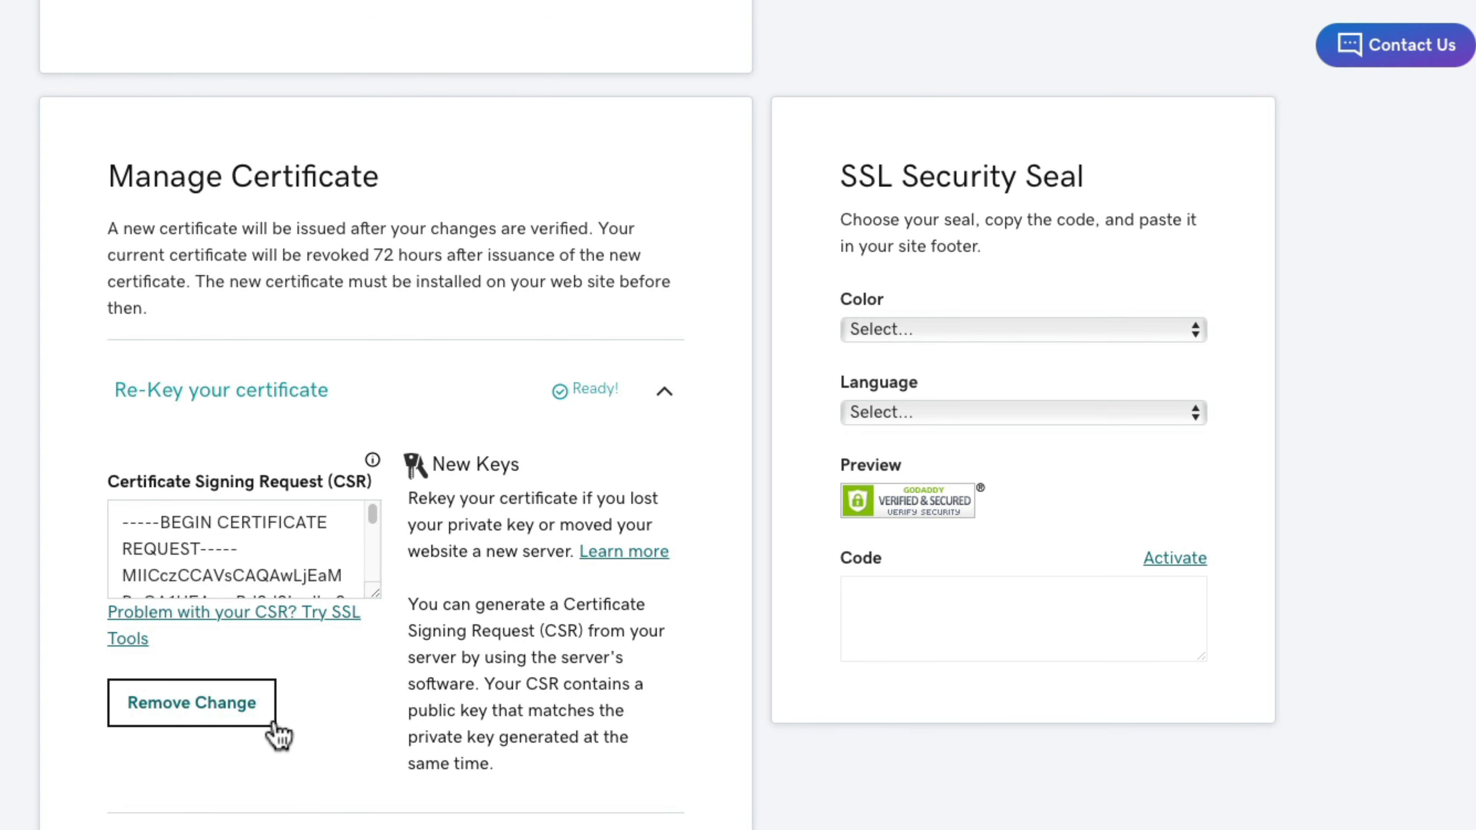
Submit all changes for the certificate and reload its page.
scroll(279, 736, "down", 6)
scroll(272, 725, "down", 2)
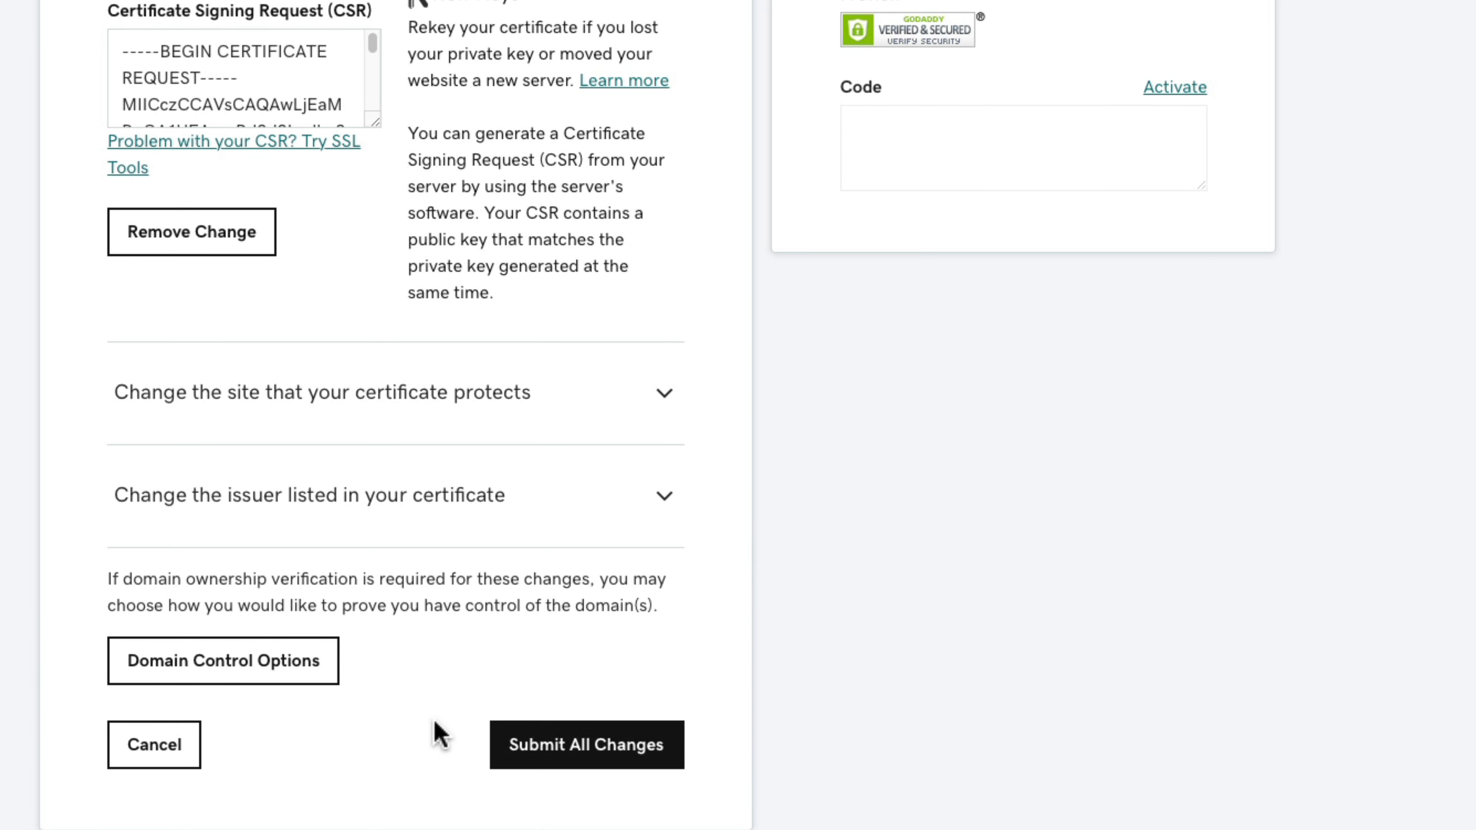
left_click(556, 753)
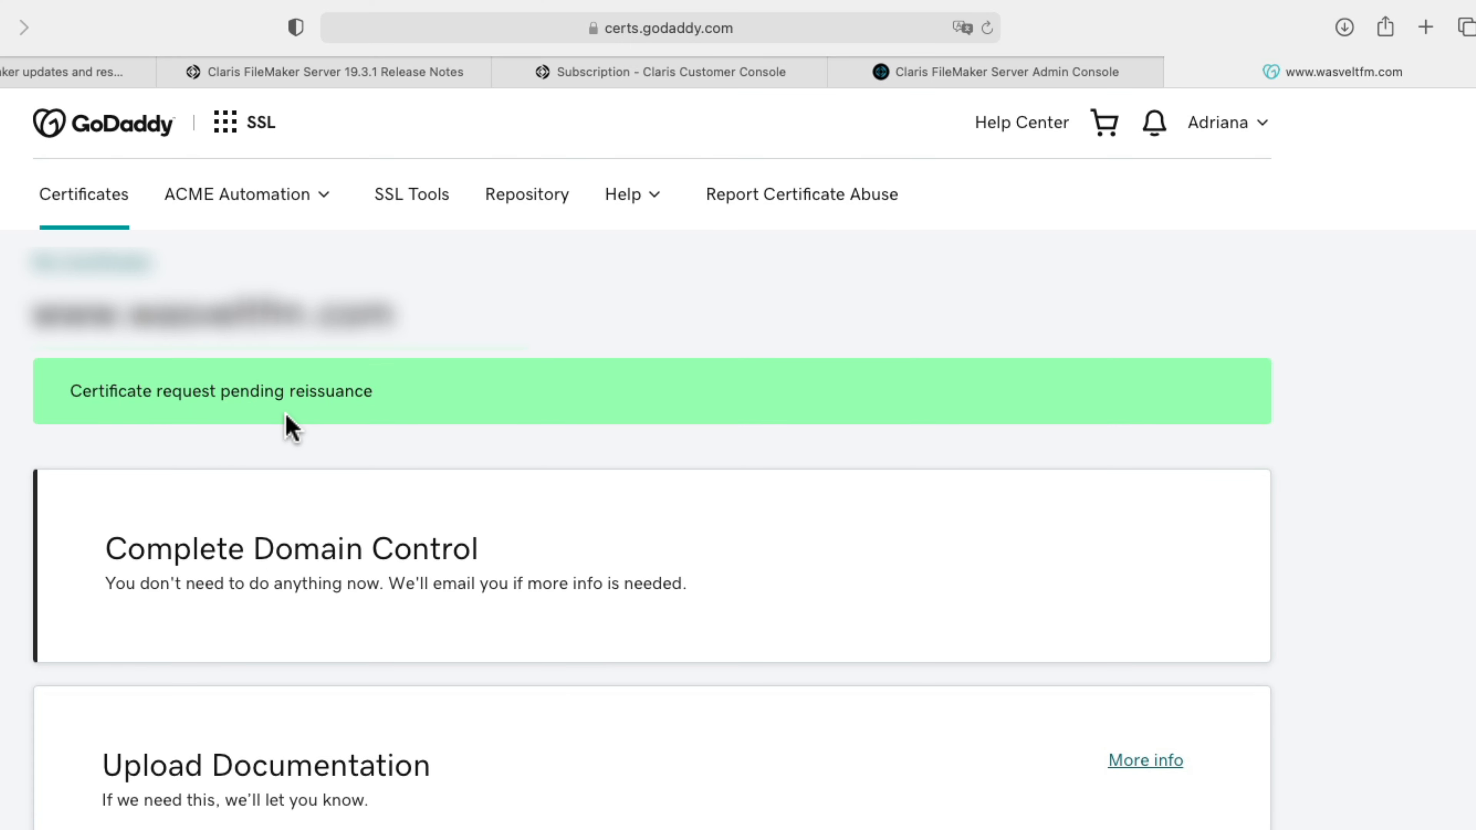
scroll(688, 550, "down", 1)
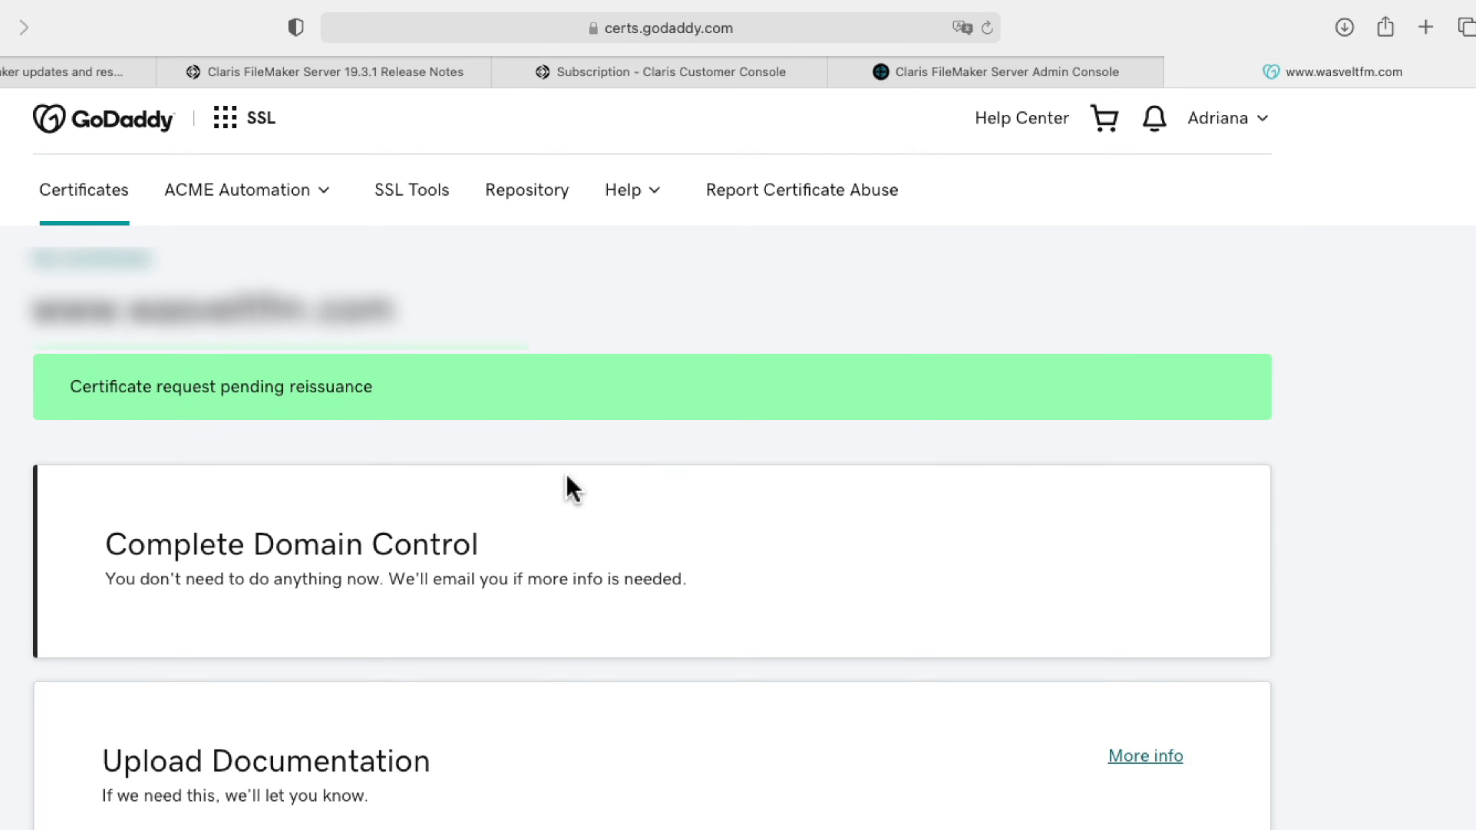
left_click(986, 28)
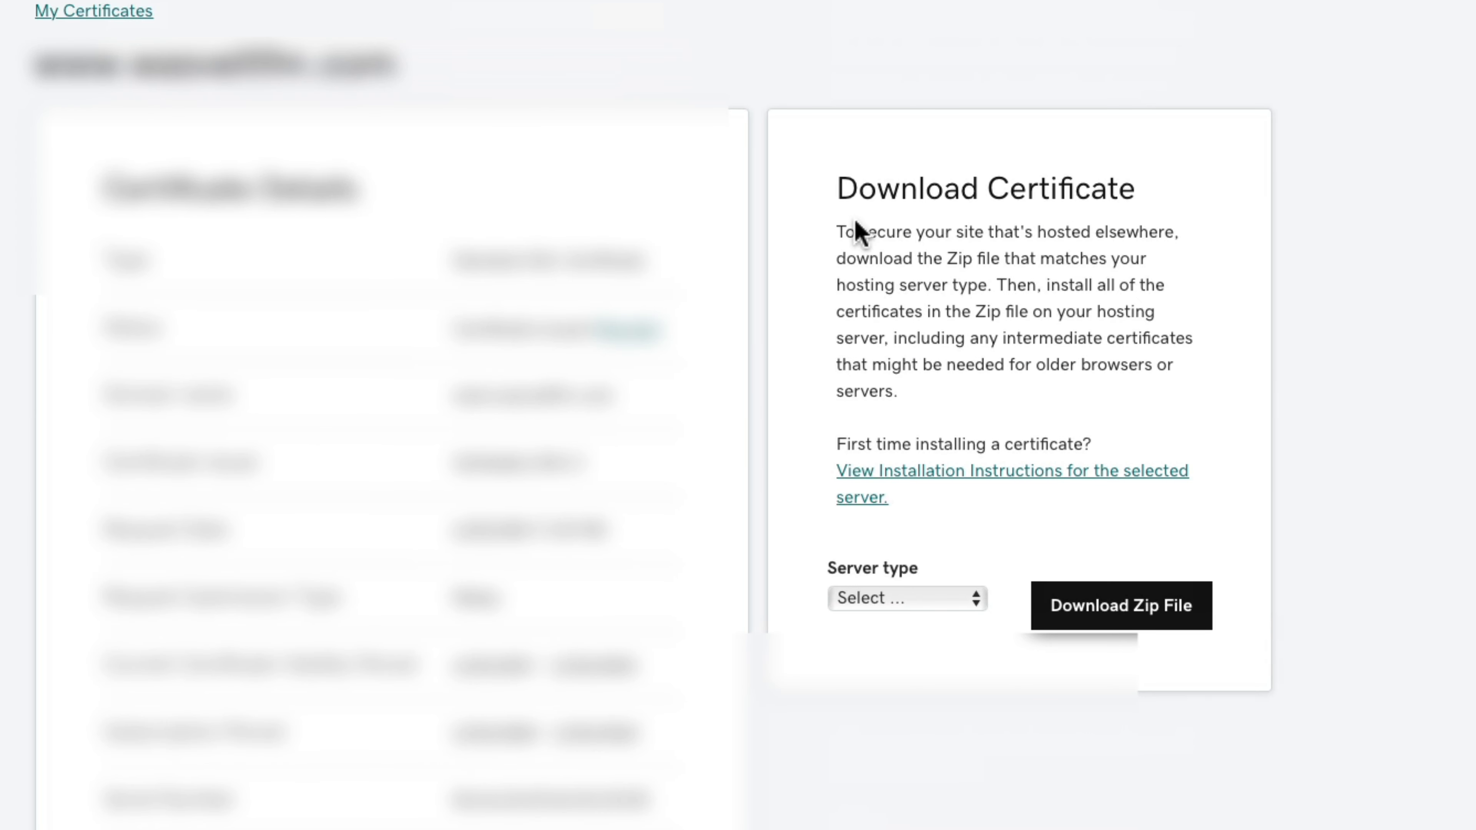
Download the certificate Zip file with the server type set to Other.
left_click(960, 602)
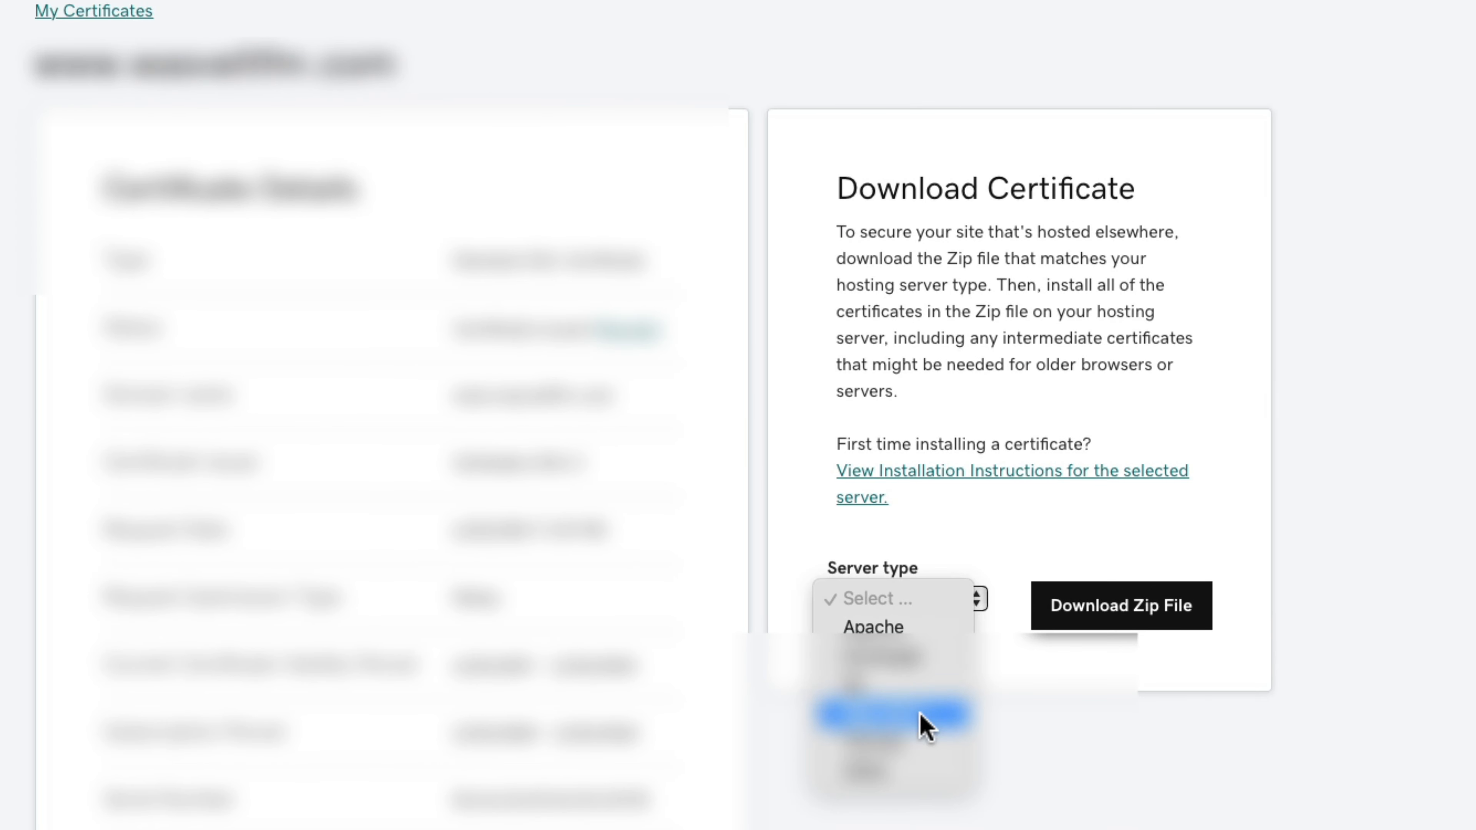
left_click(886, 773)
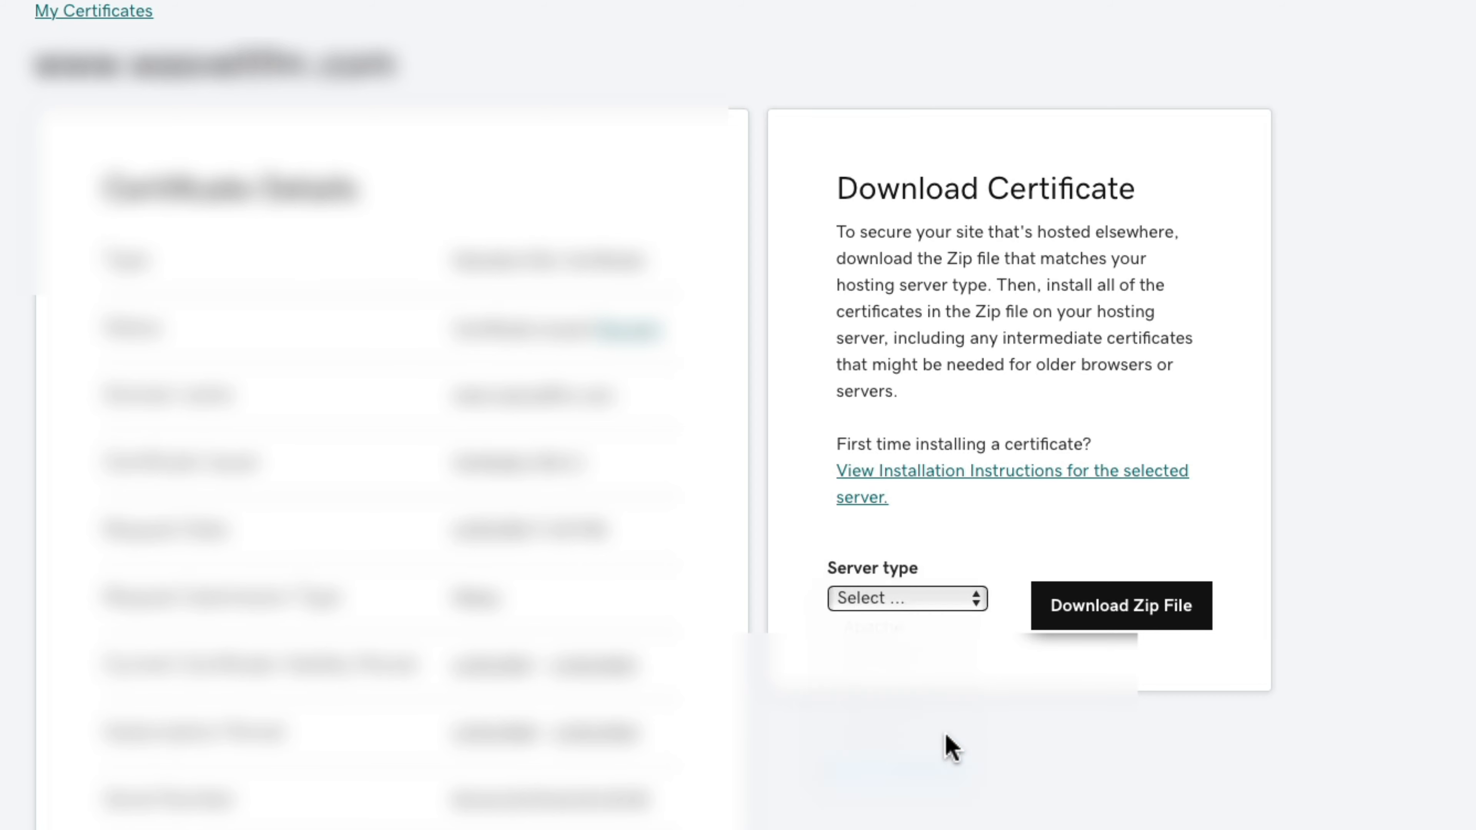
left_click(1104, 625)
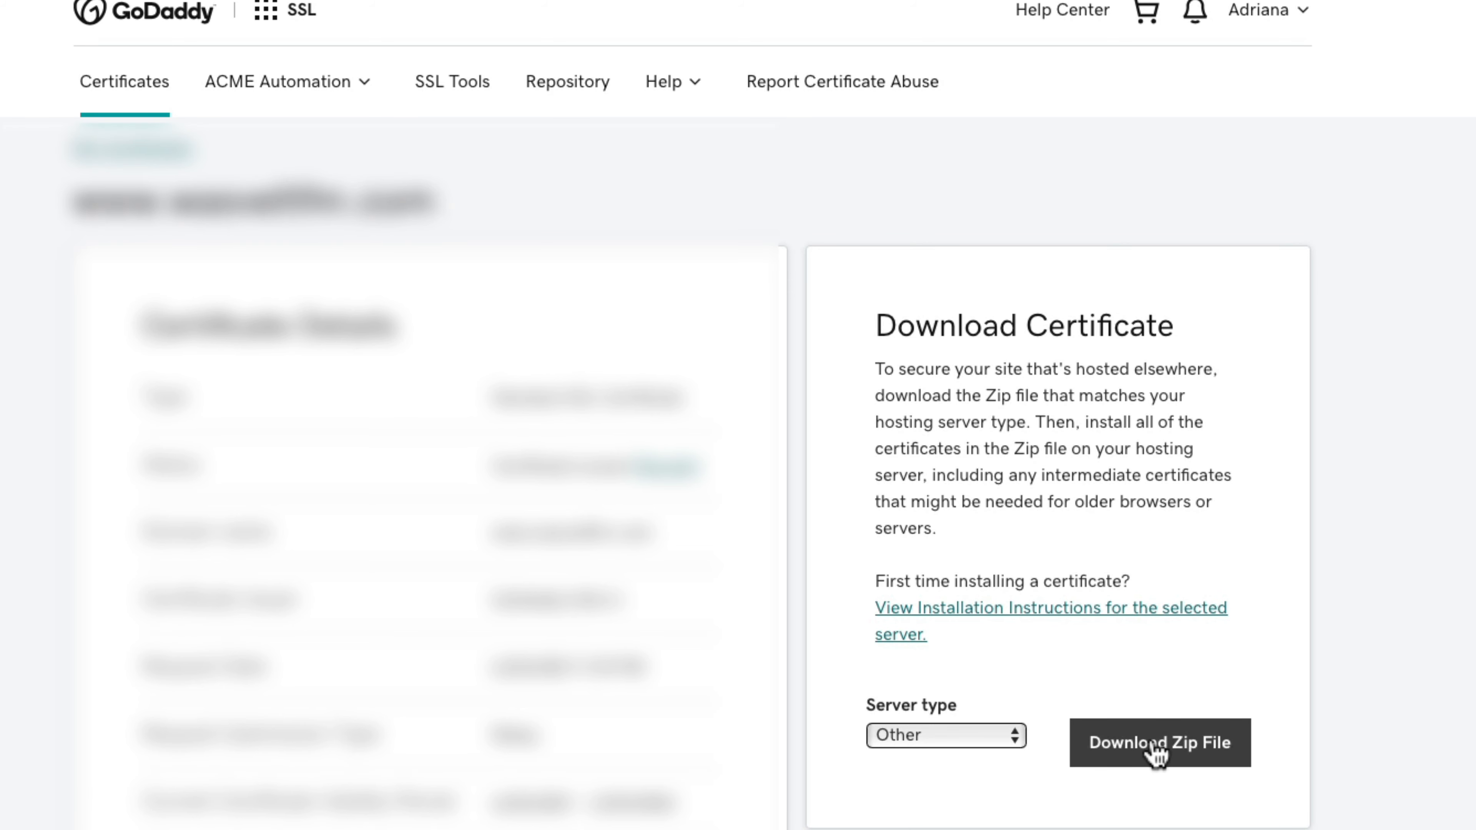
left_click(1137, 751)
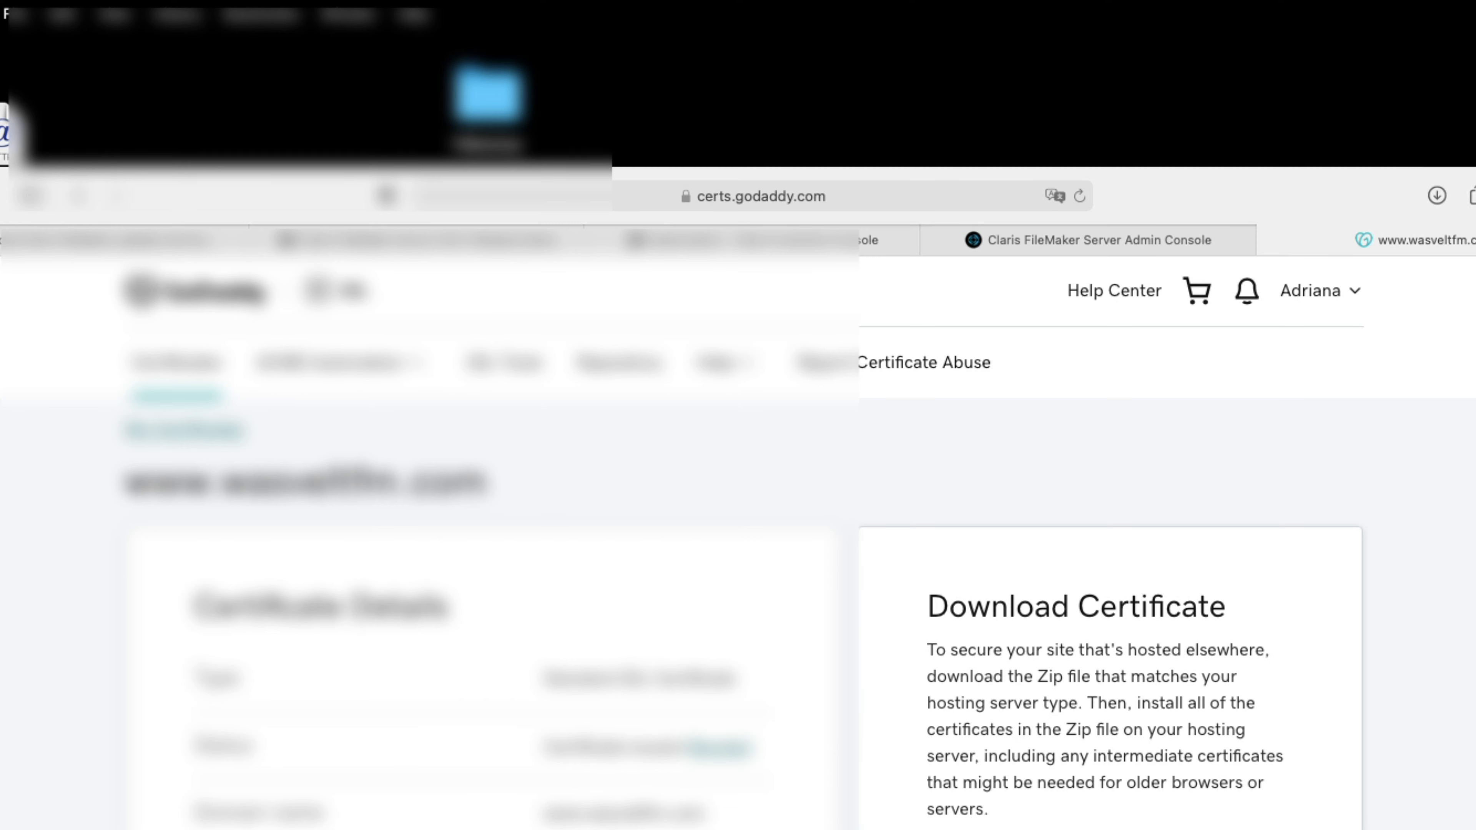
Put the wasveltfm certificate folder on the desktop, open it, and move the .pem file apart so the two .crt files sit together.
left_click_drag(1470, 93, 302, 93)
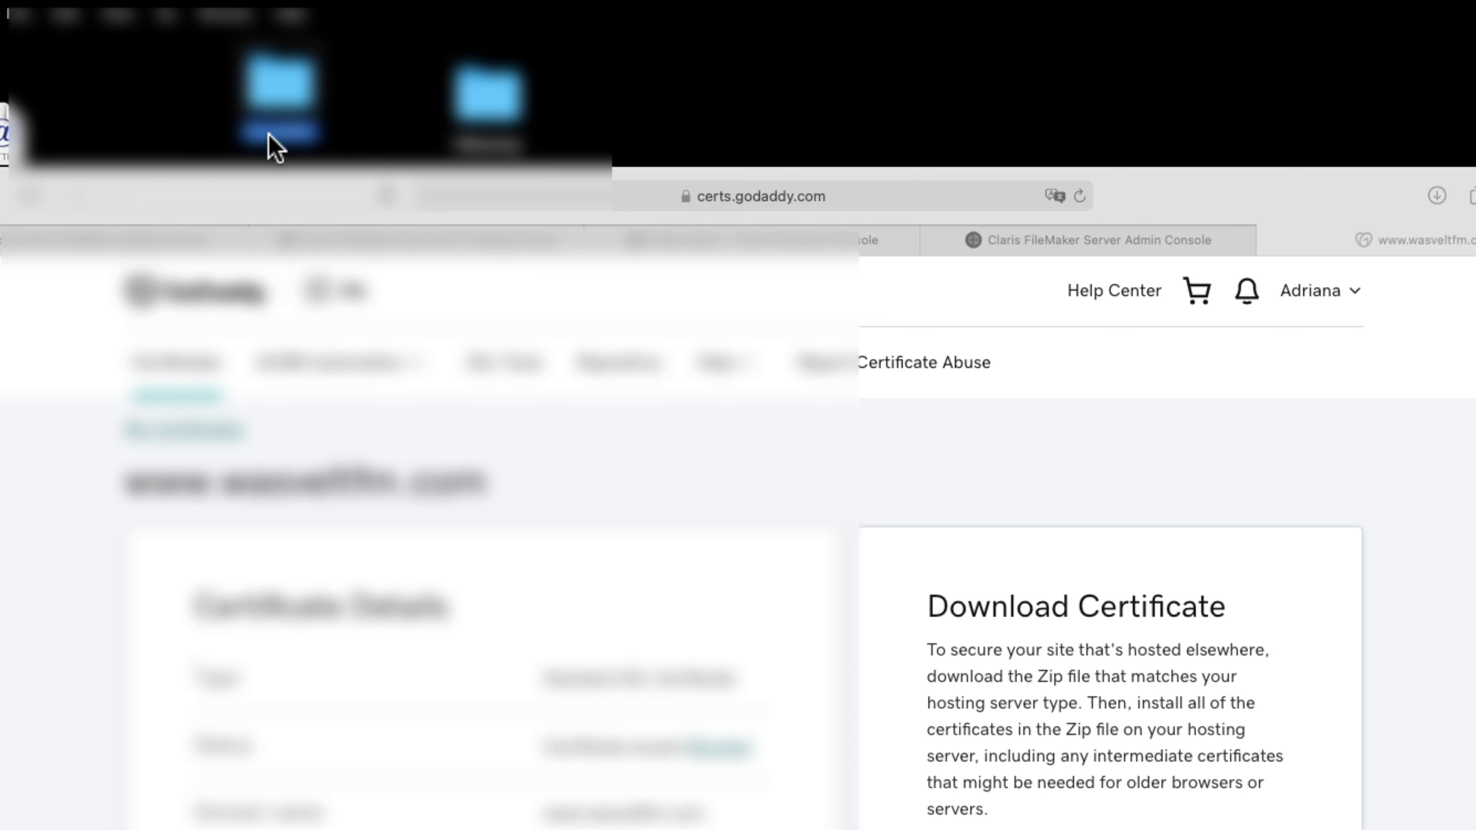
double_click(283, 100)
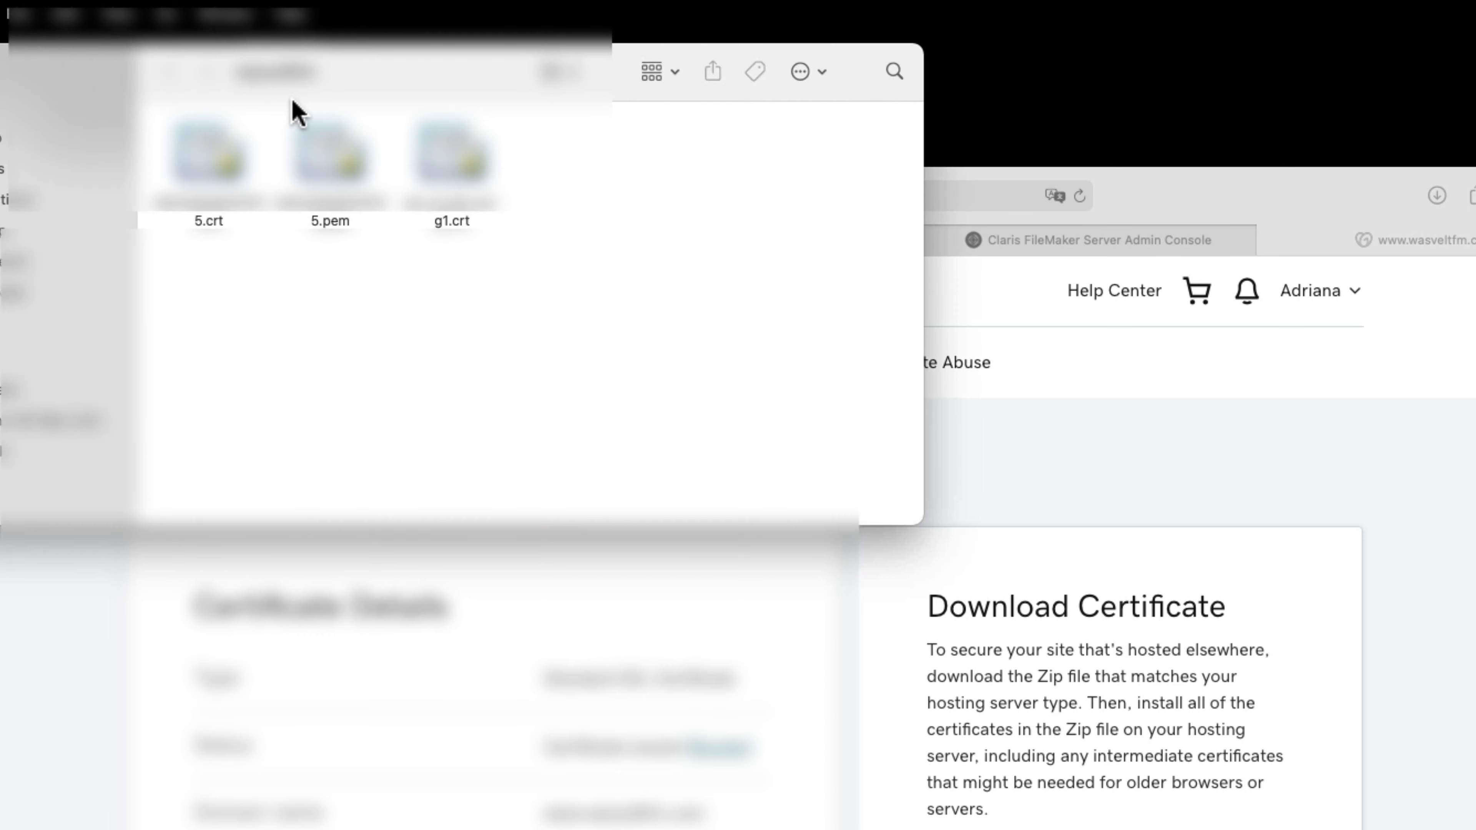
left_click_drag(415, 83, 1114, 119)
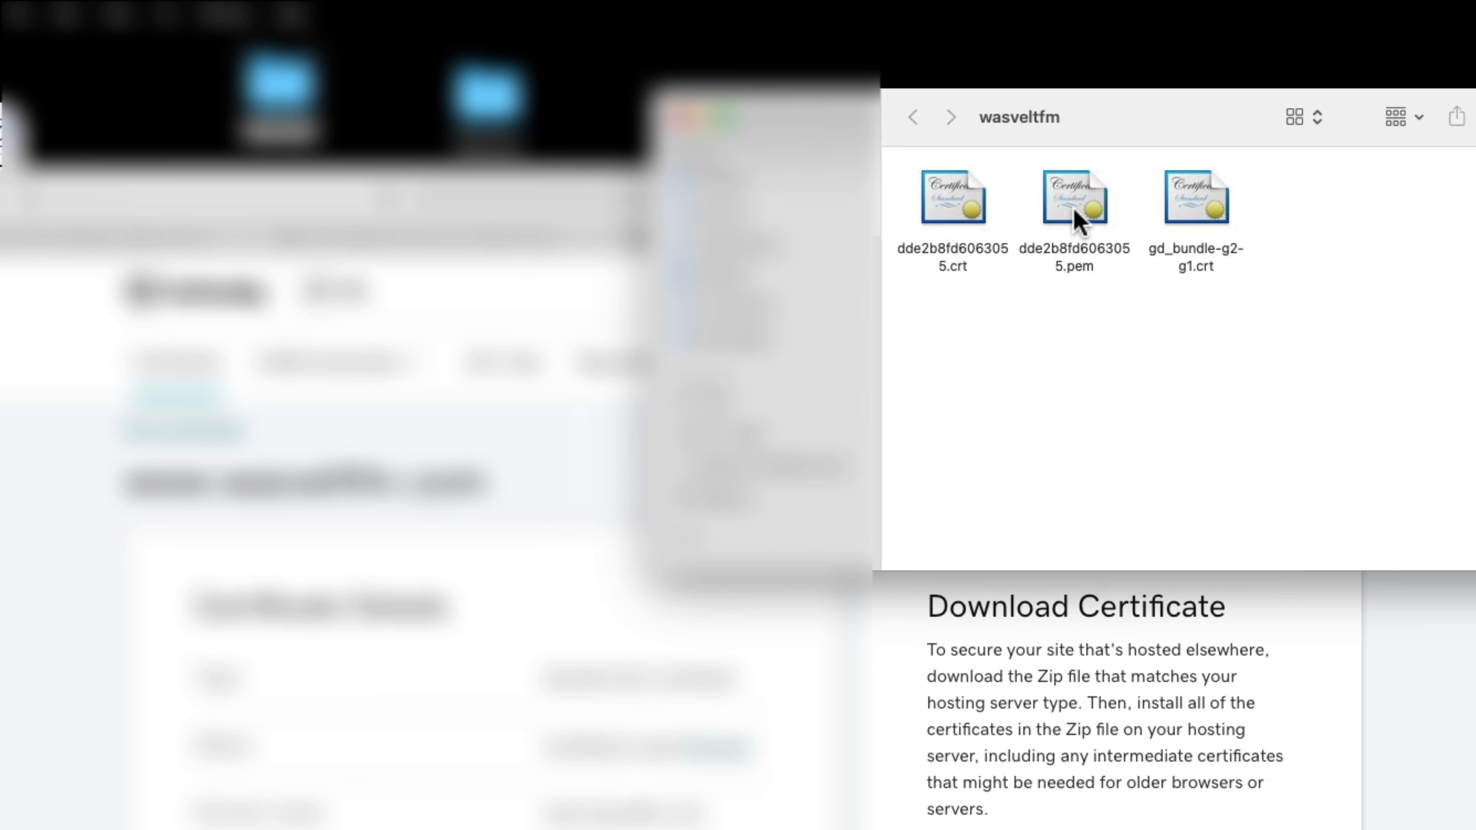
left_click_drag(1078, 221, 1053, 397)
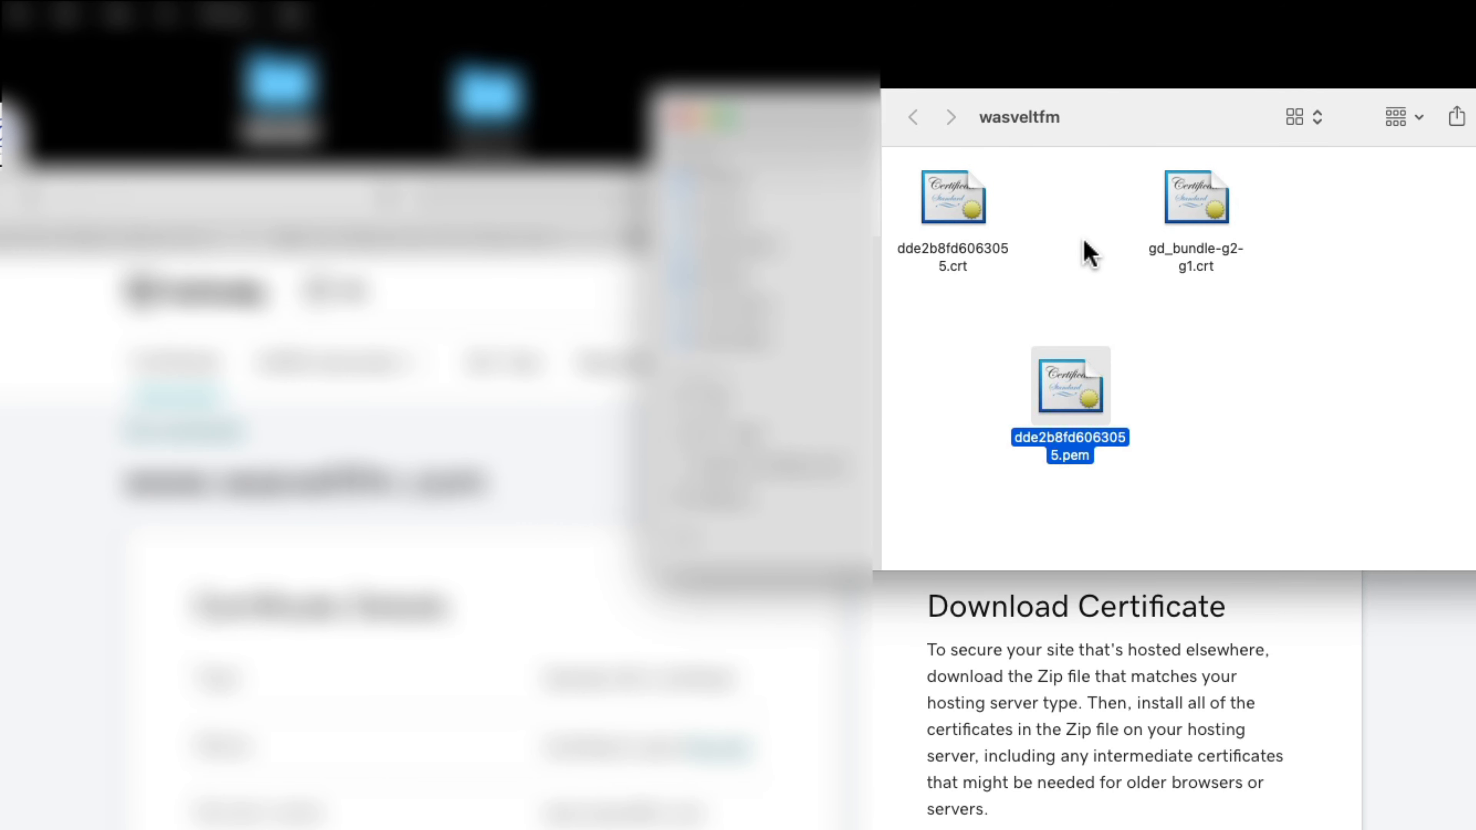
left_click_drag(1202, 210, 1080, 222)
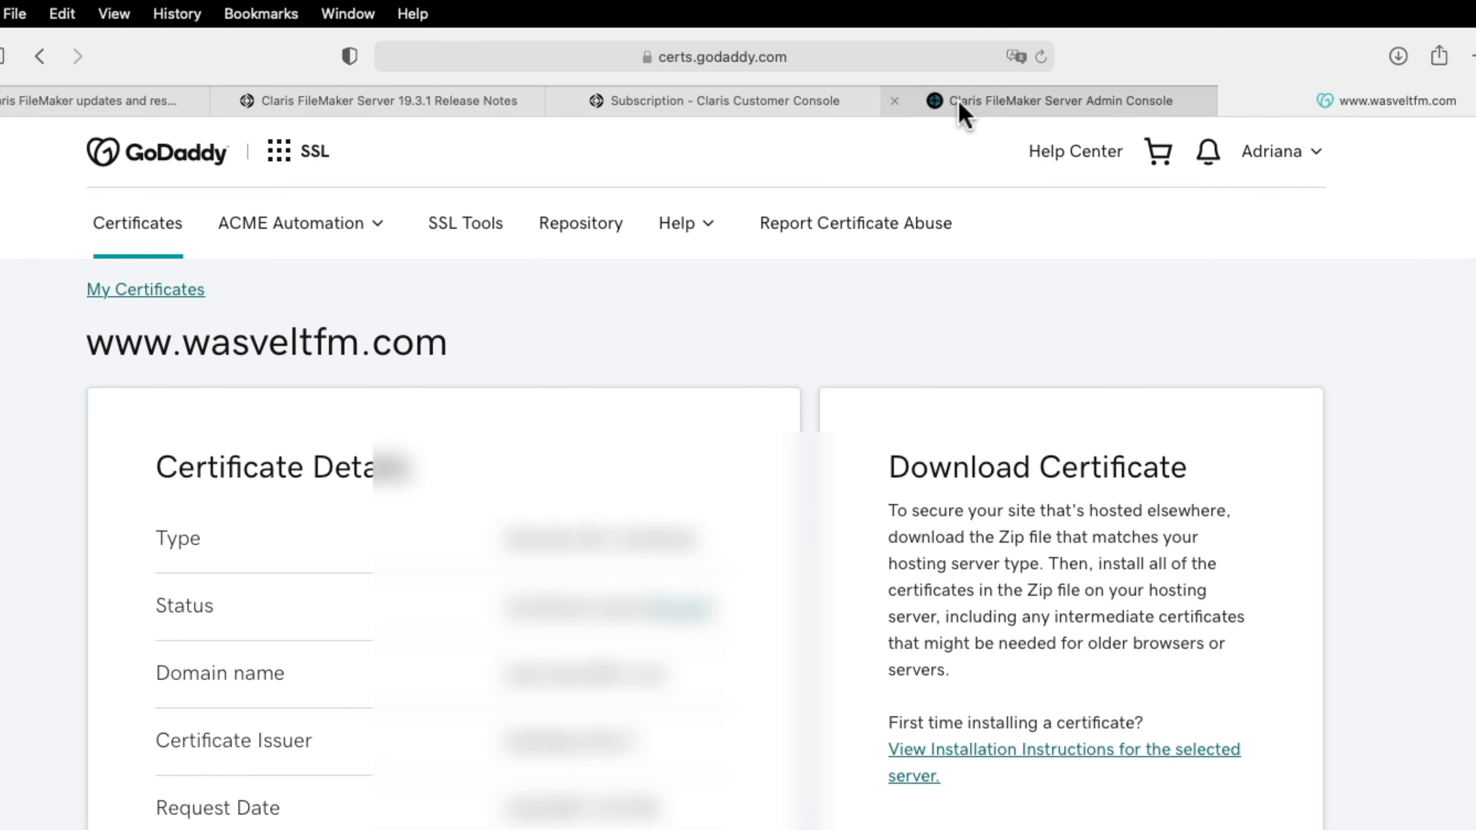
In the Admin Console, start a custom certificate import and choose dde2b8fd6063055.crt from the Desktop's wasveltfm folder as the signed certificate file.
left_click(958, 111)
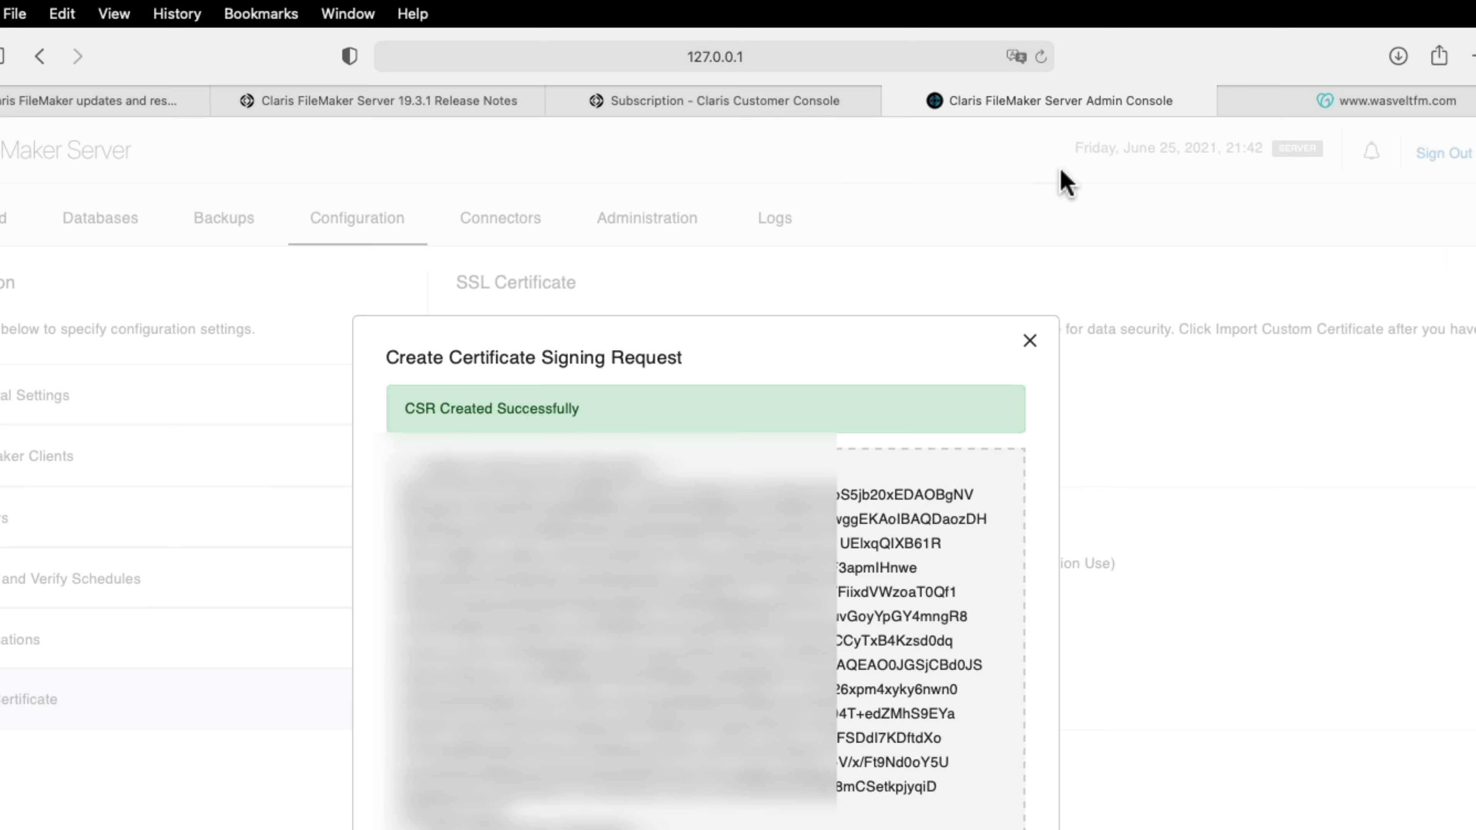
left_click(670, 823)
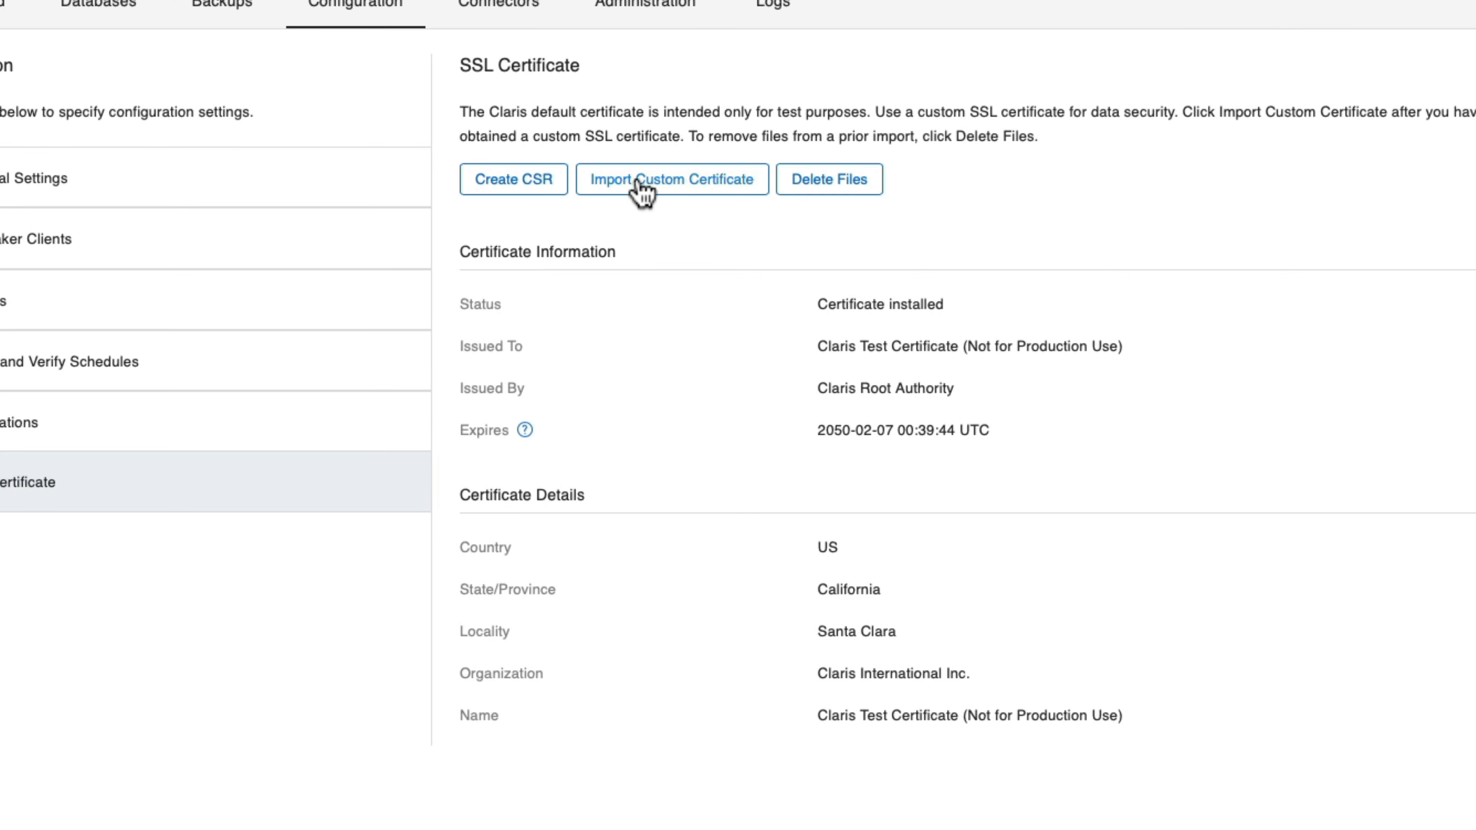
left_click(643, 185)
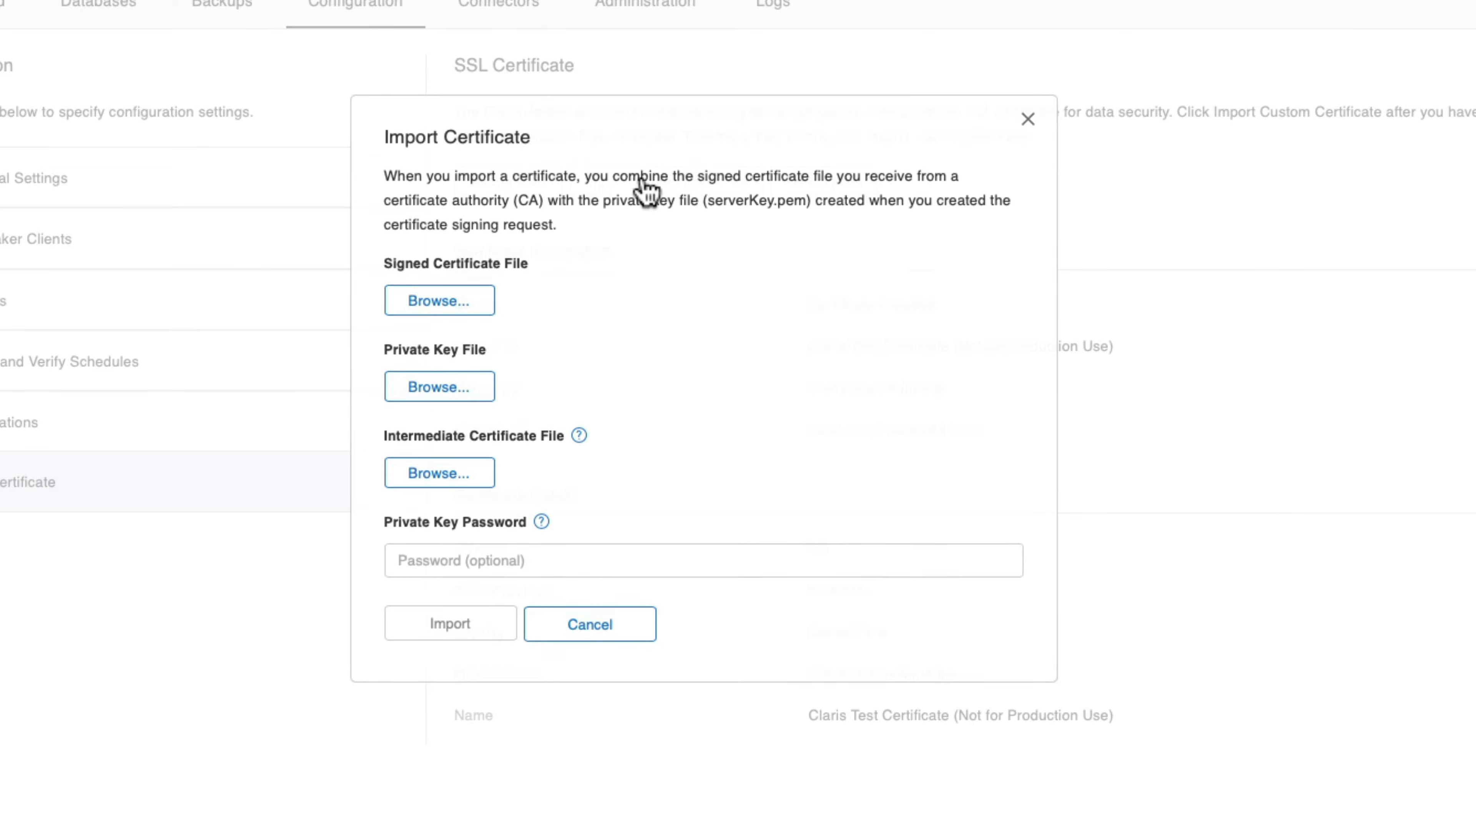
left_click(436, 305)
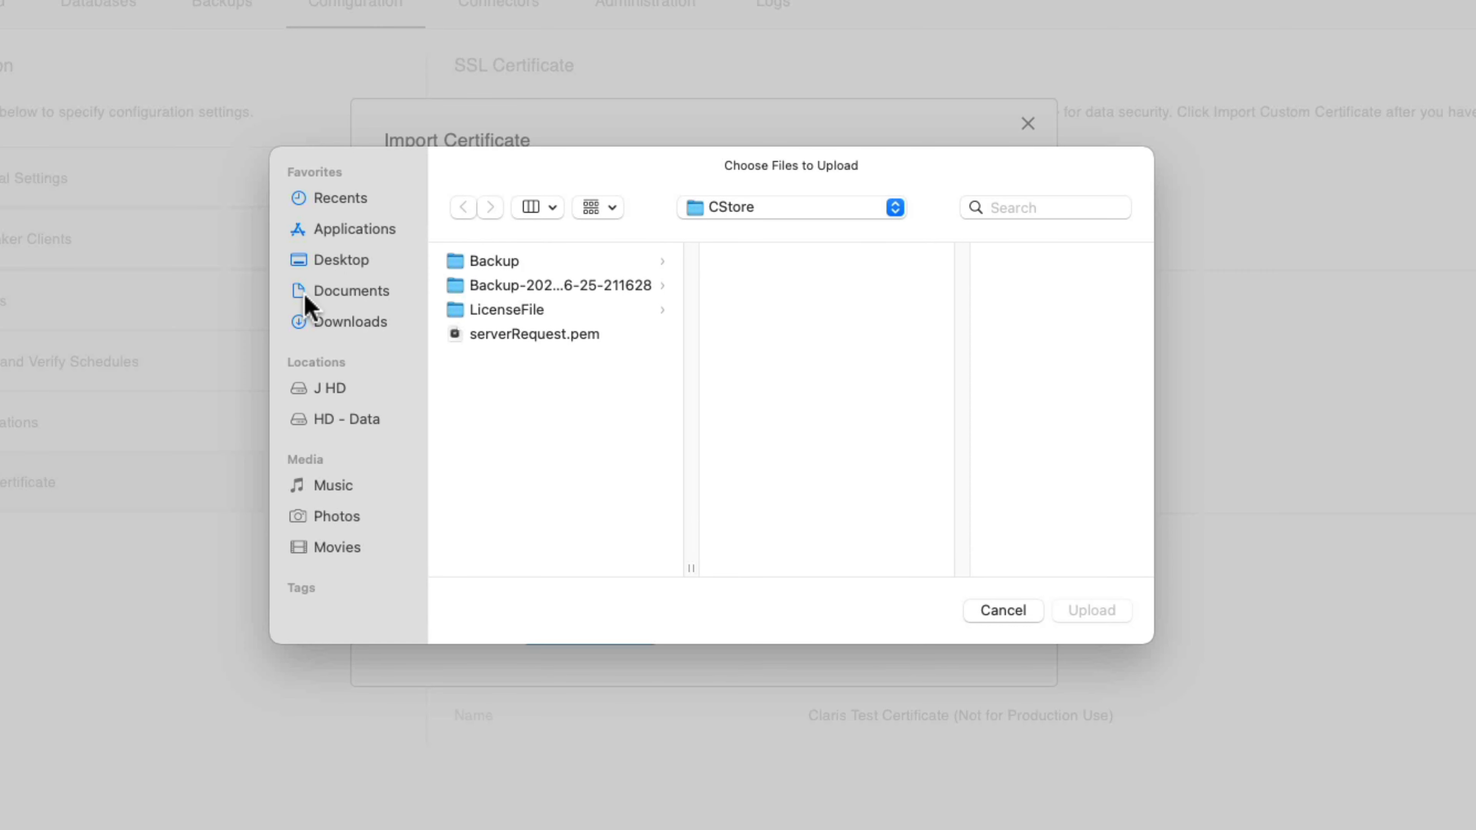
left_click(296, 261)
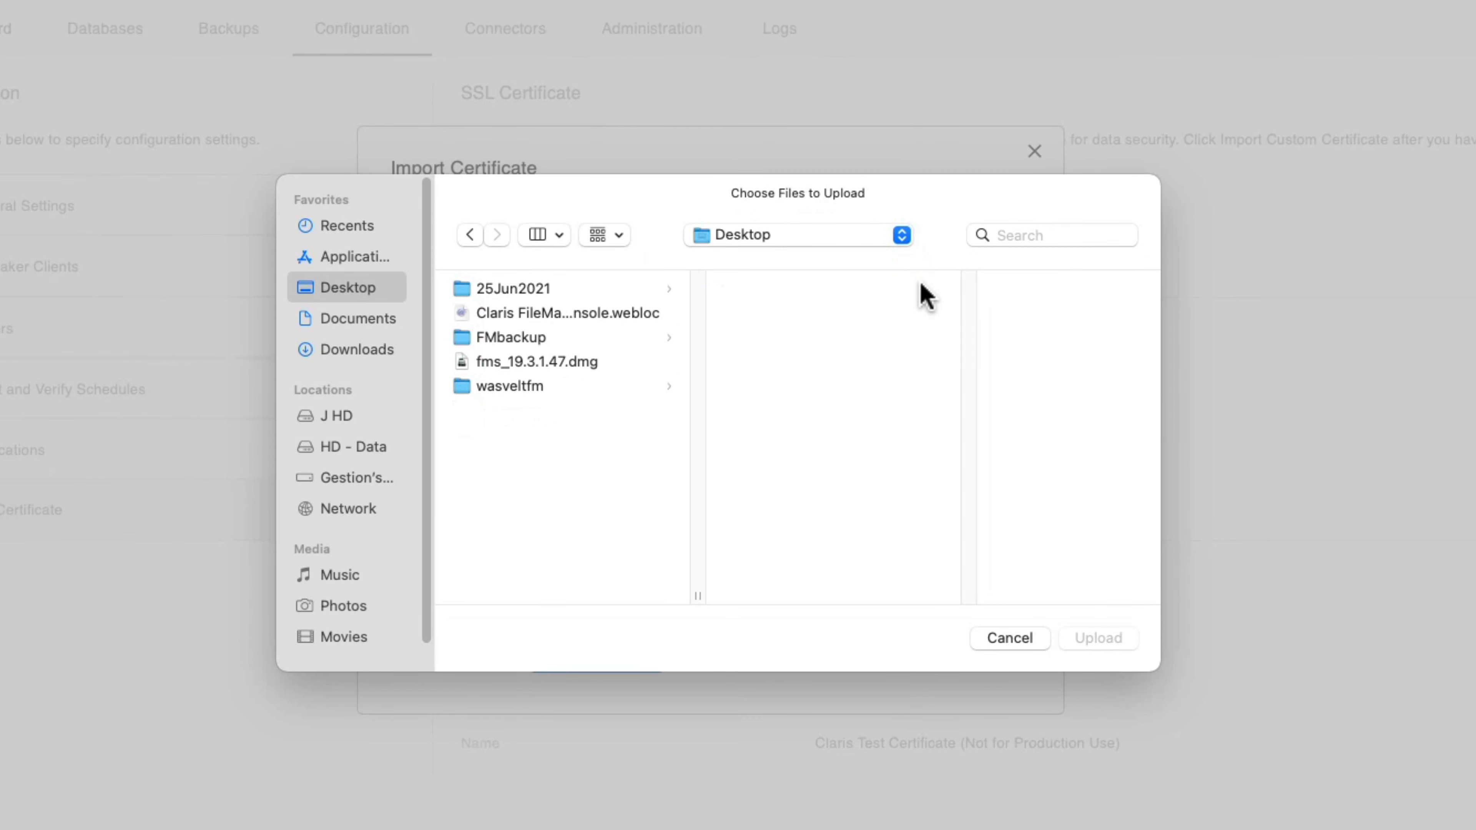
left_click(491, 387)
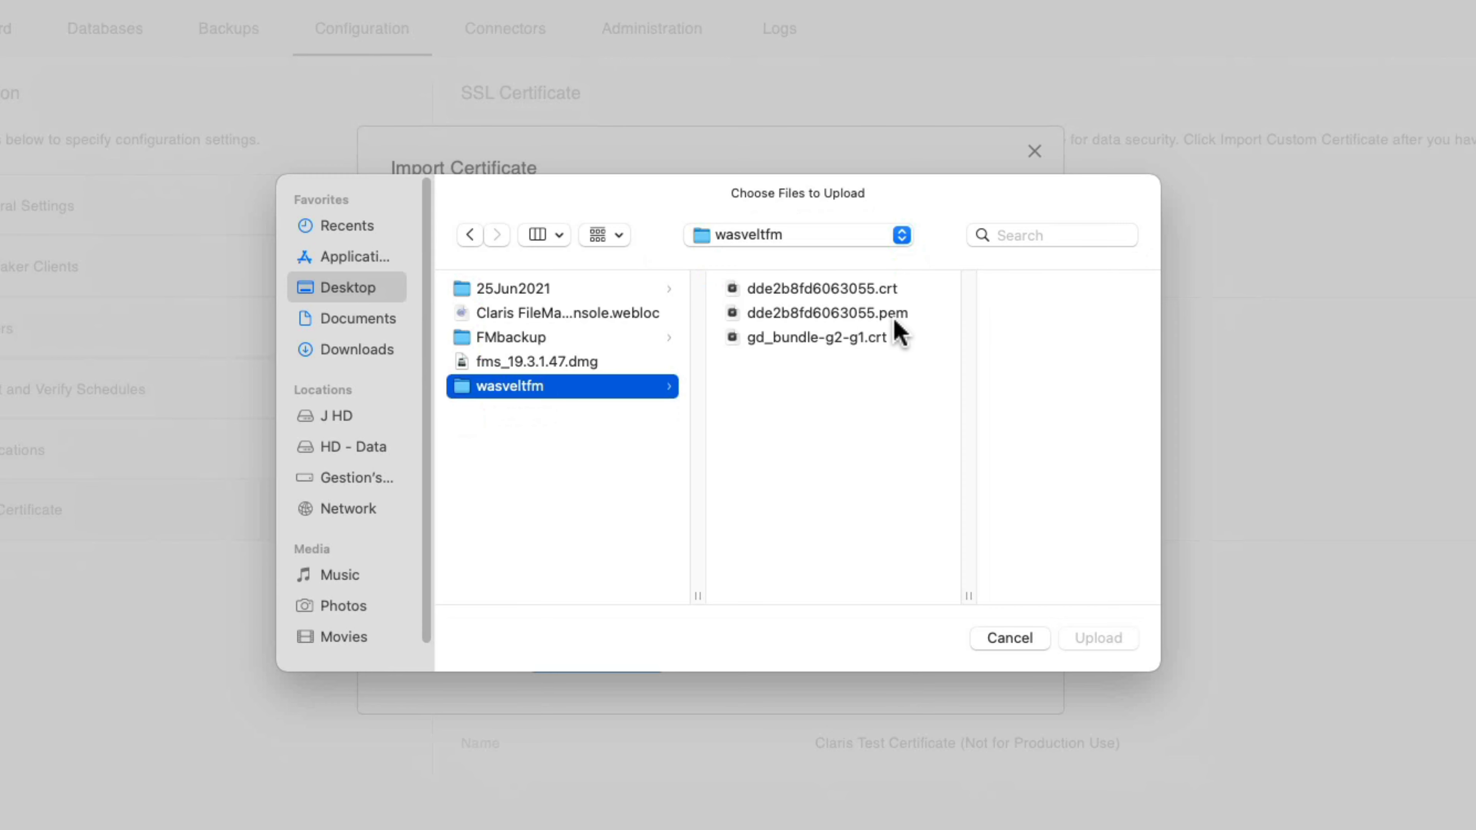
left_click(832, 288)
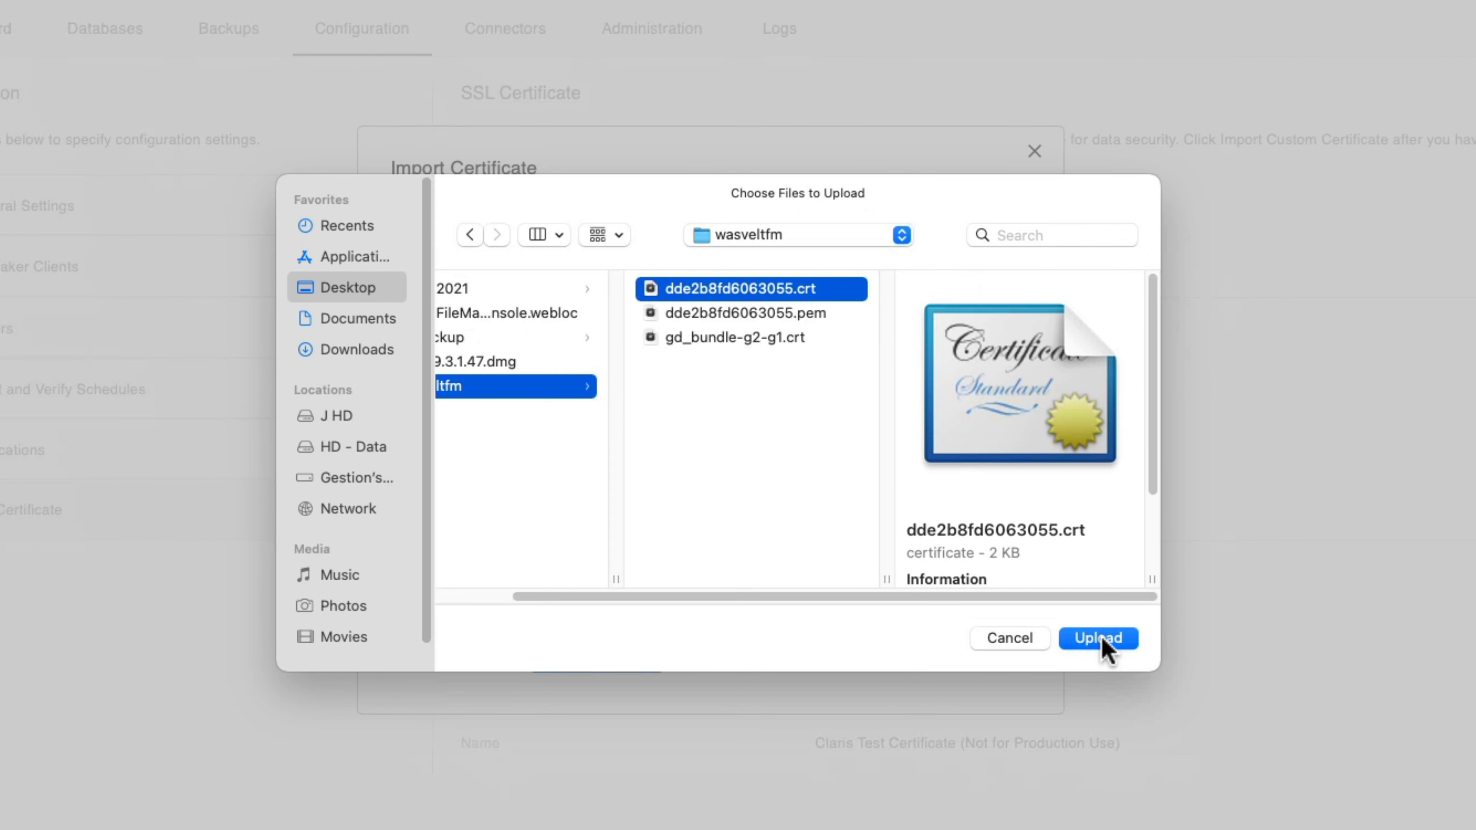
left_click(1098, 638)
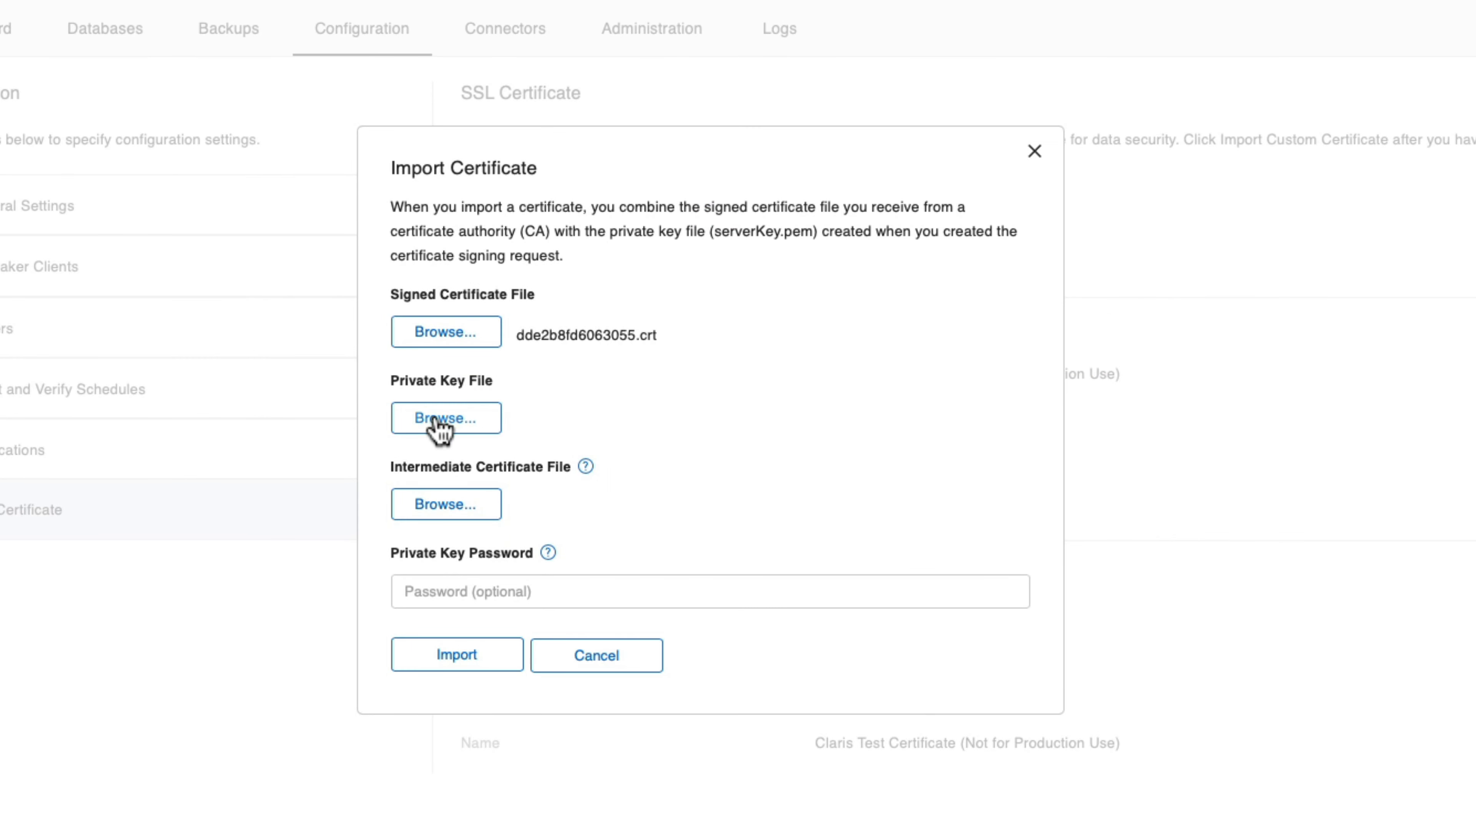
Choose gd_bundle-g2-g1.crt from the wasveltfm folder as the intermediate certificate file.
left_click(438, 511)
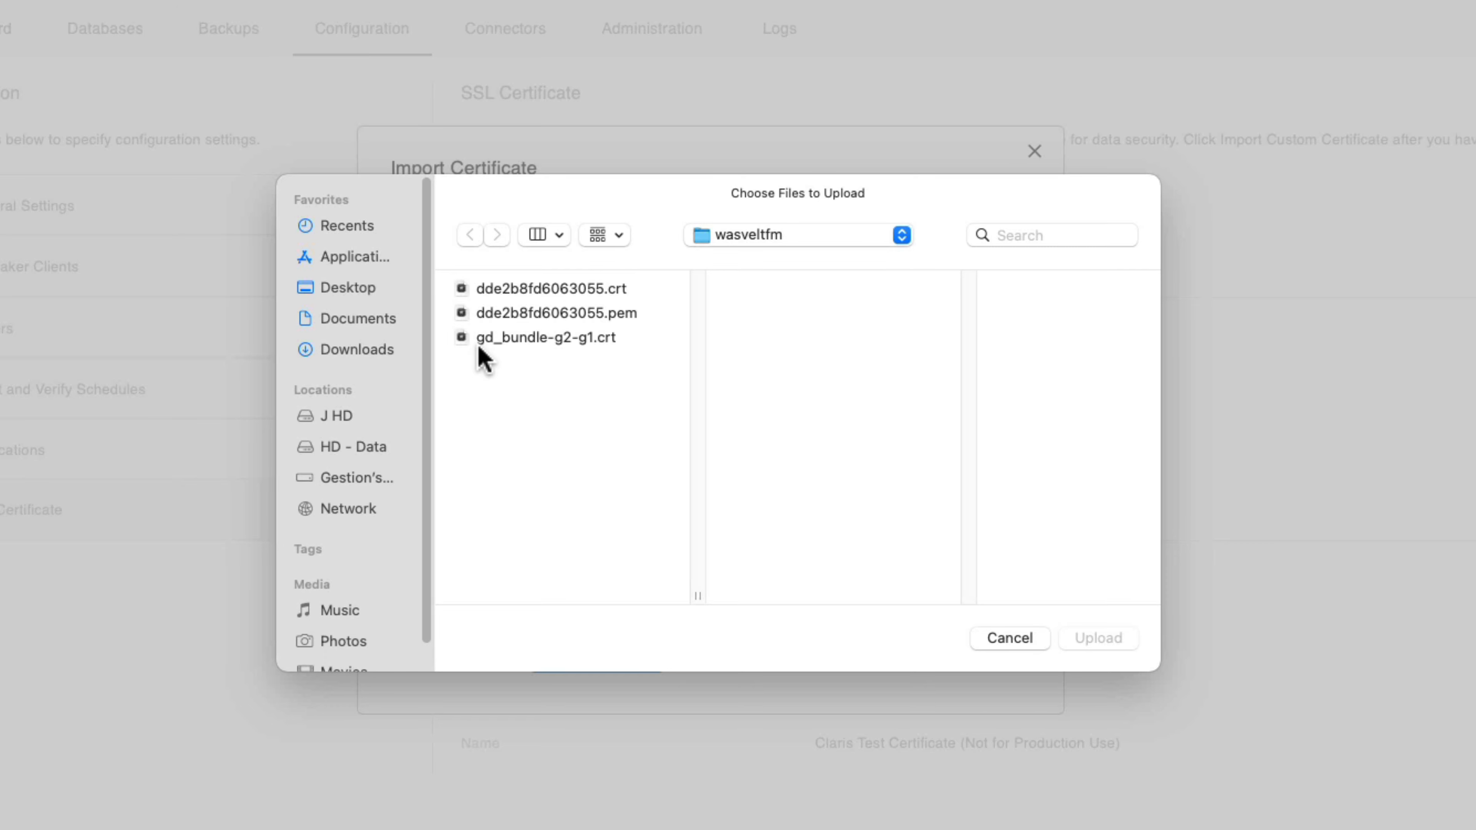
left_click(549, 337)
left_click(1098, 638)
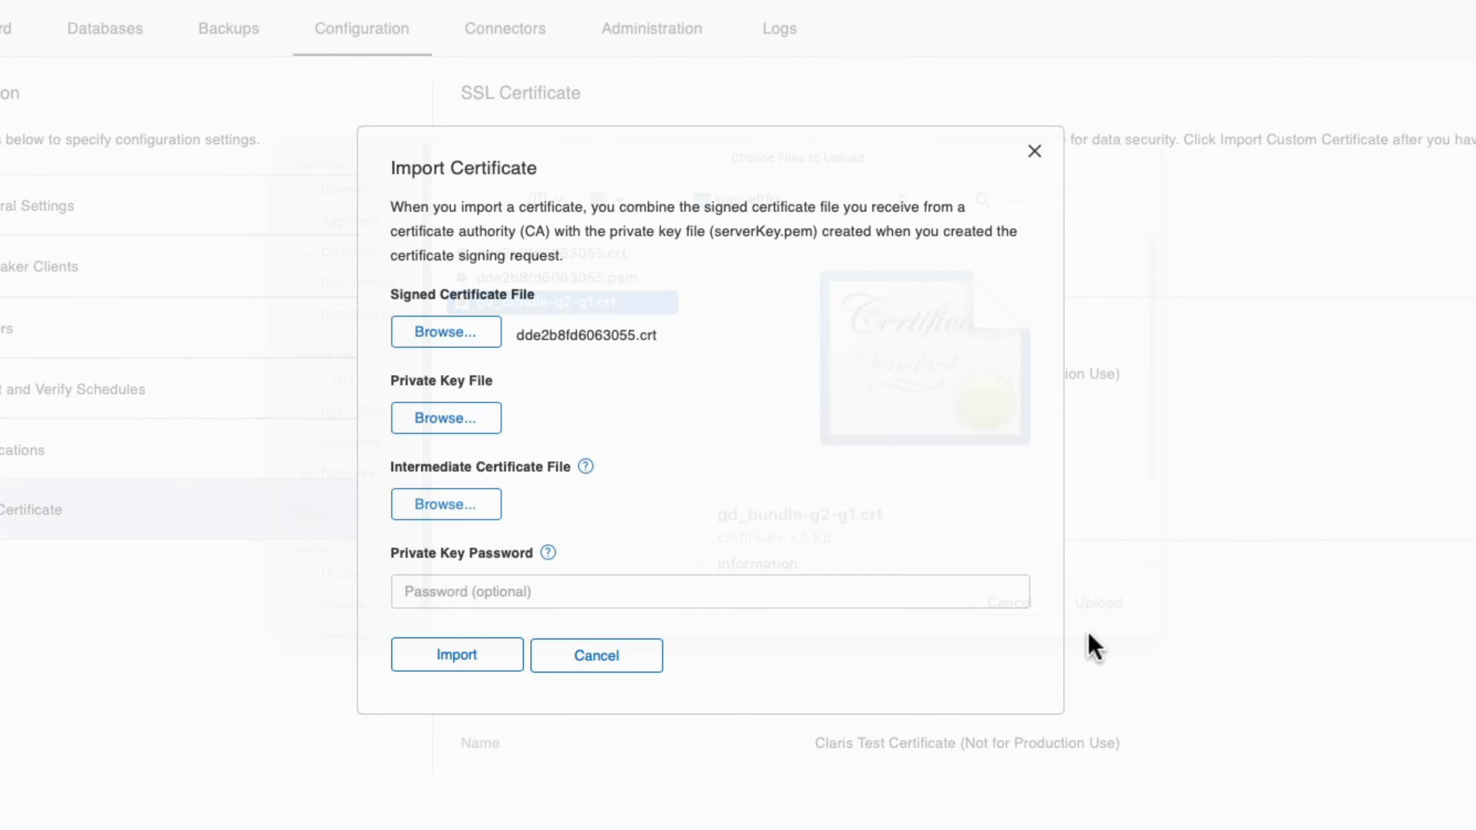
Choose serverKey.pem from the FileMaker Server CStore folder in the J HD Library as the private key file.
left_click(455, 419)
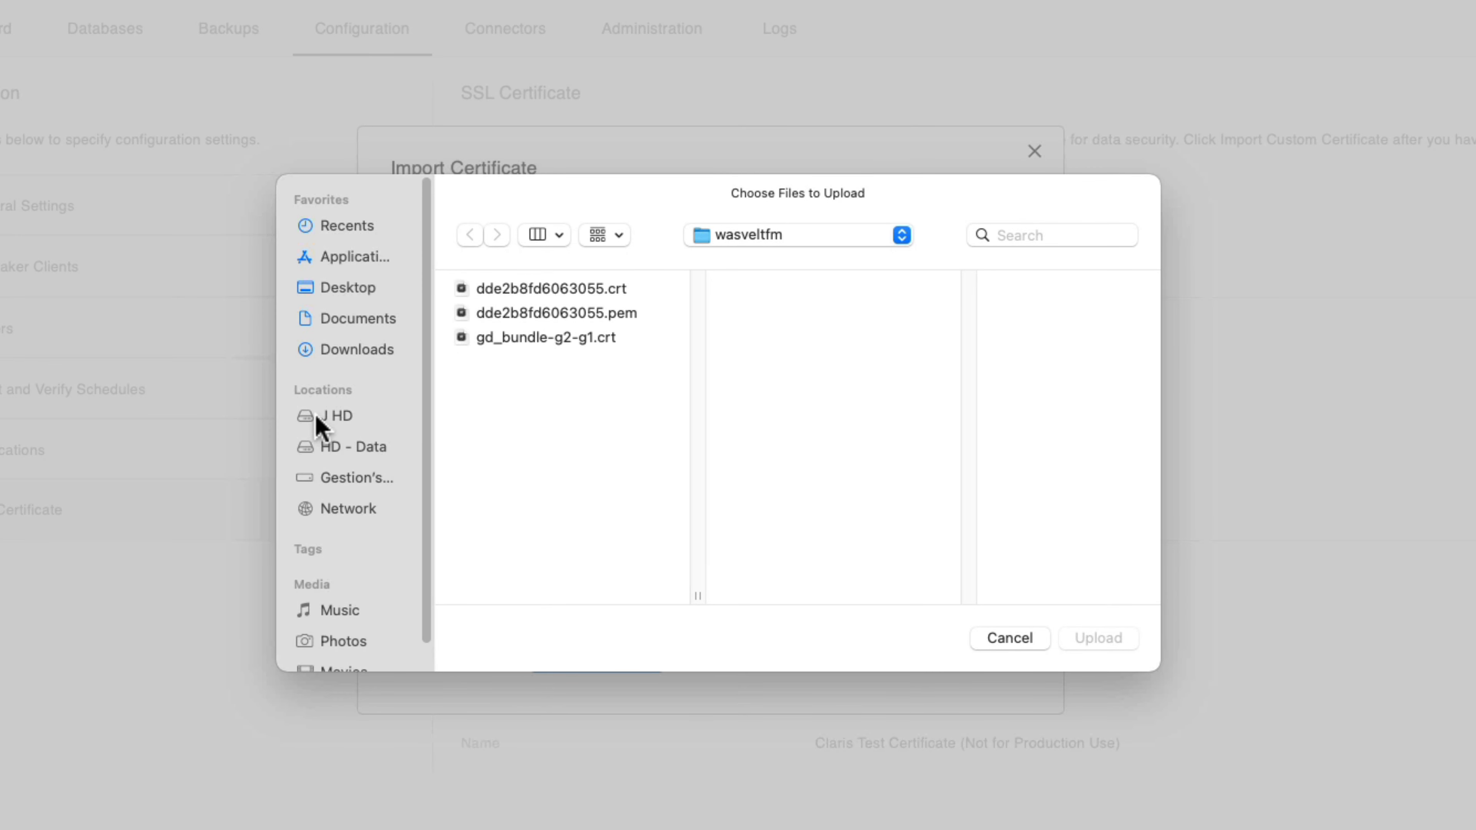
left_click(334, 417)
left_click(472, 319)
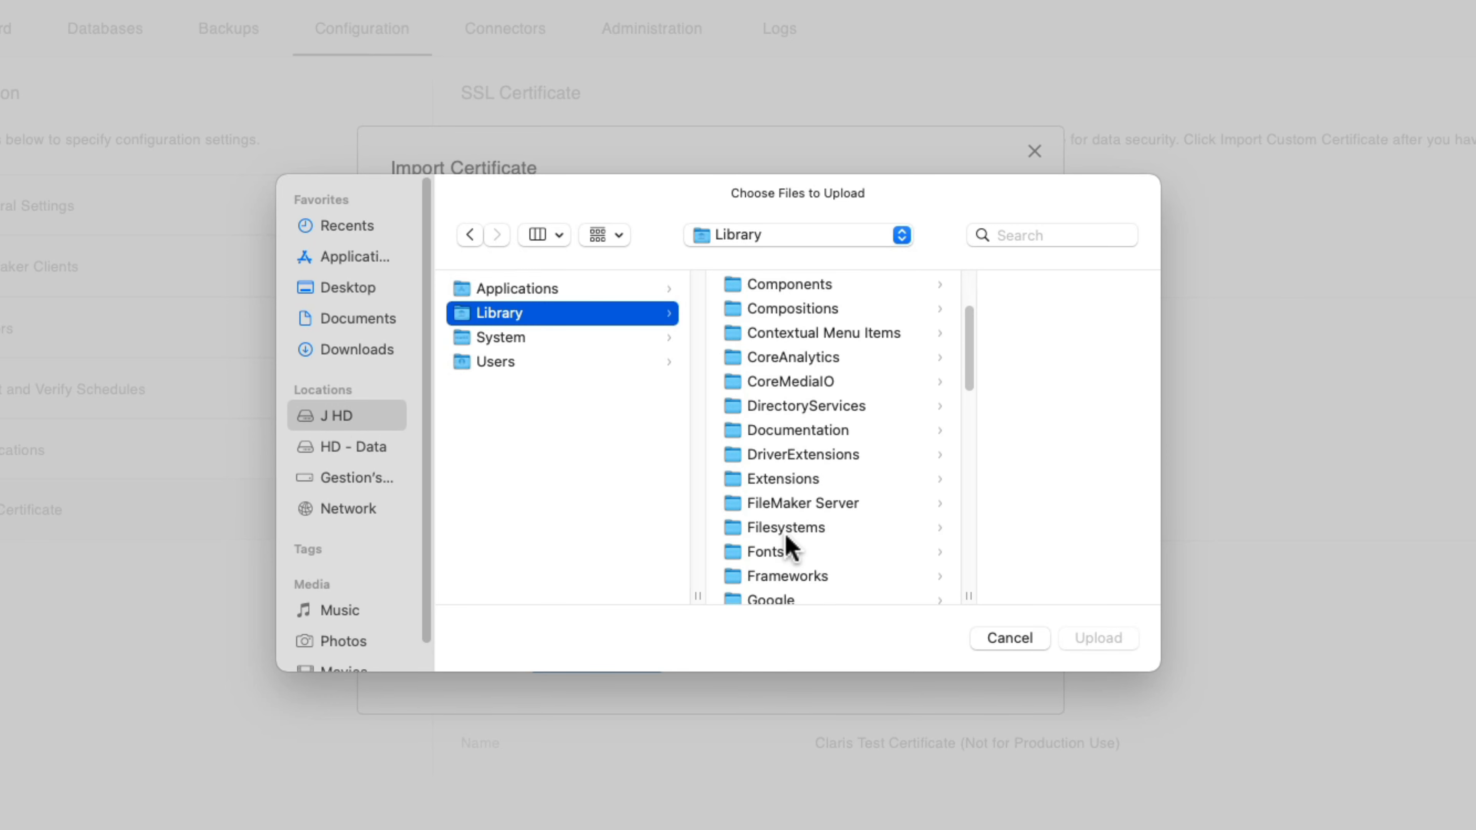
left_click(800, 505)
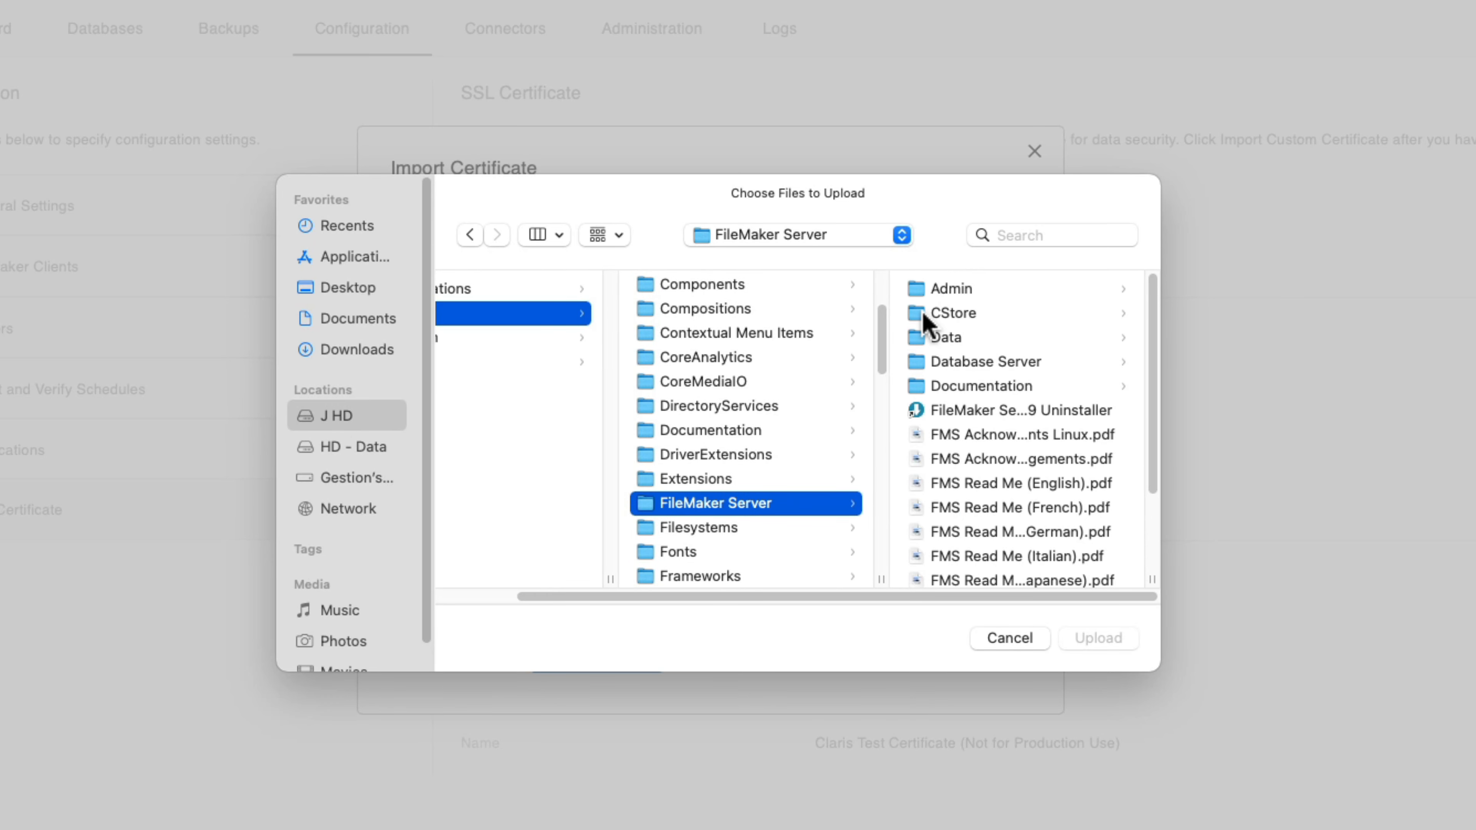
left_click(924, 314)
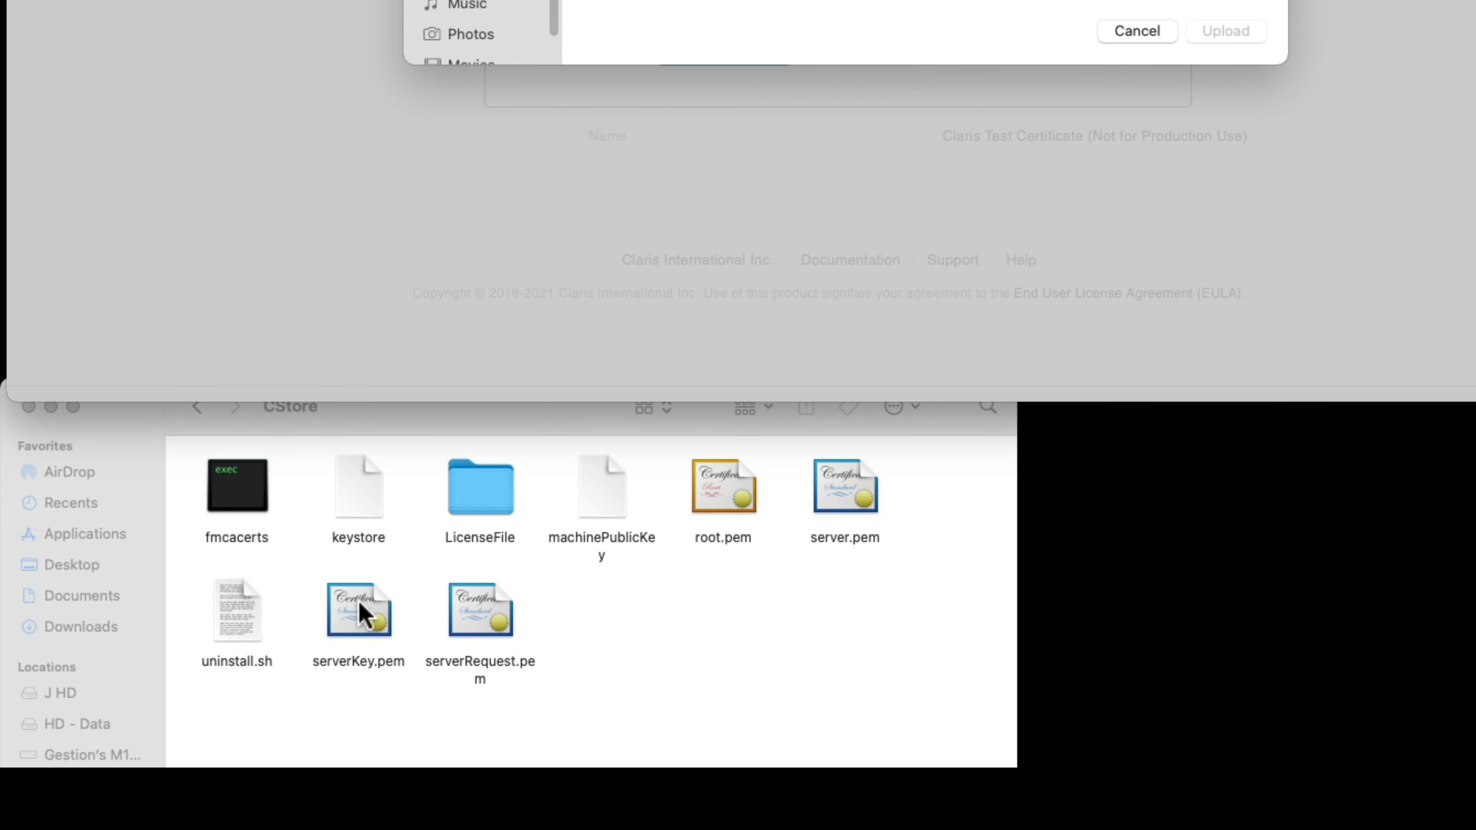
left_click(358, 625)
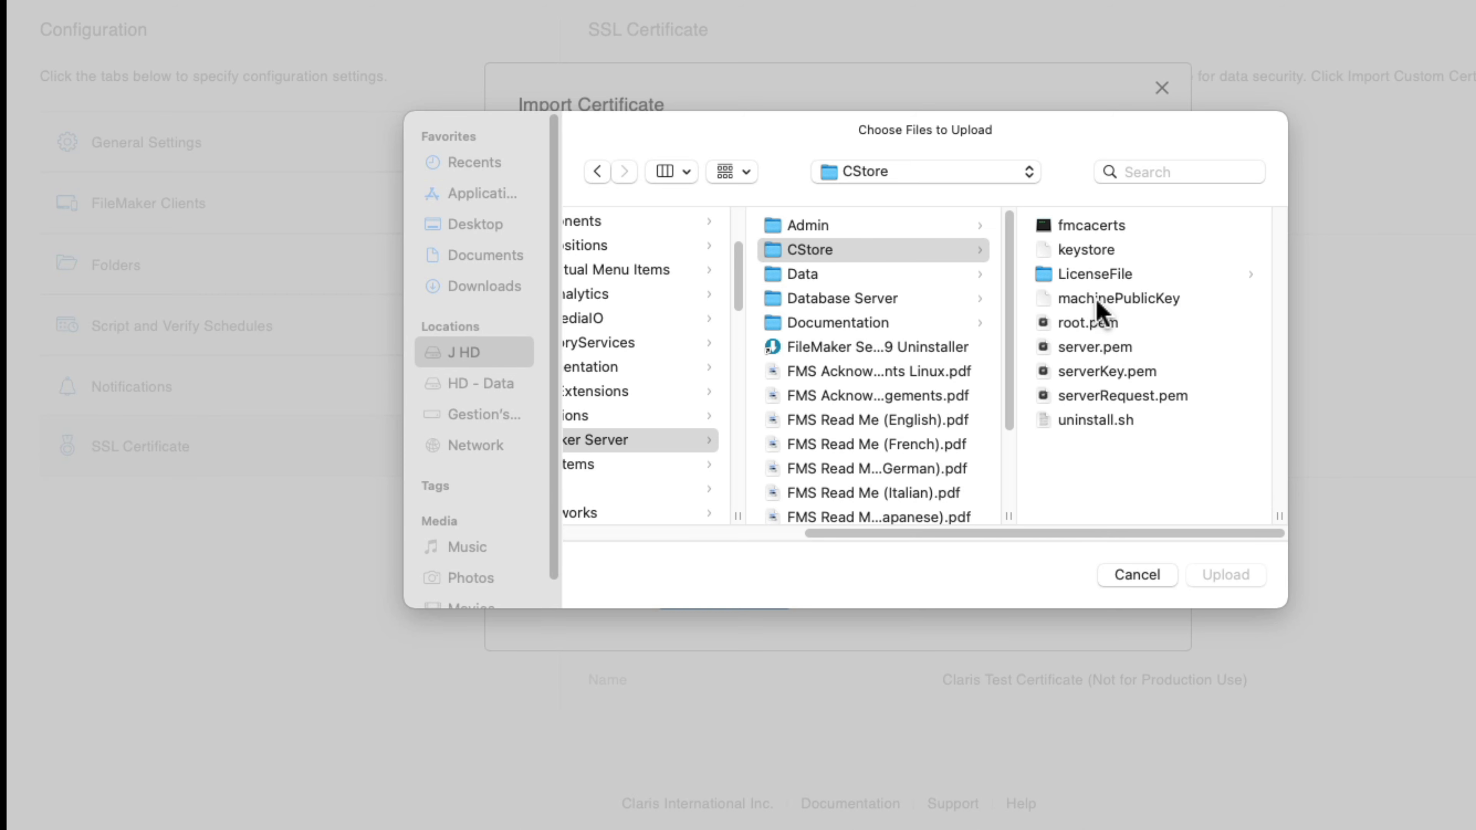
left_click(1087, 372)
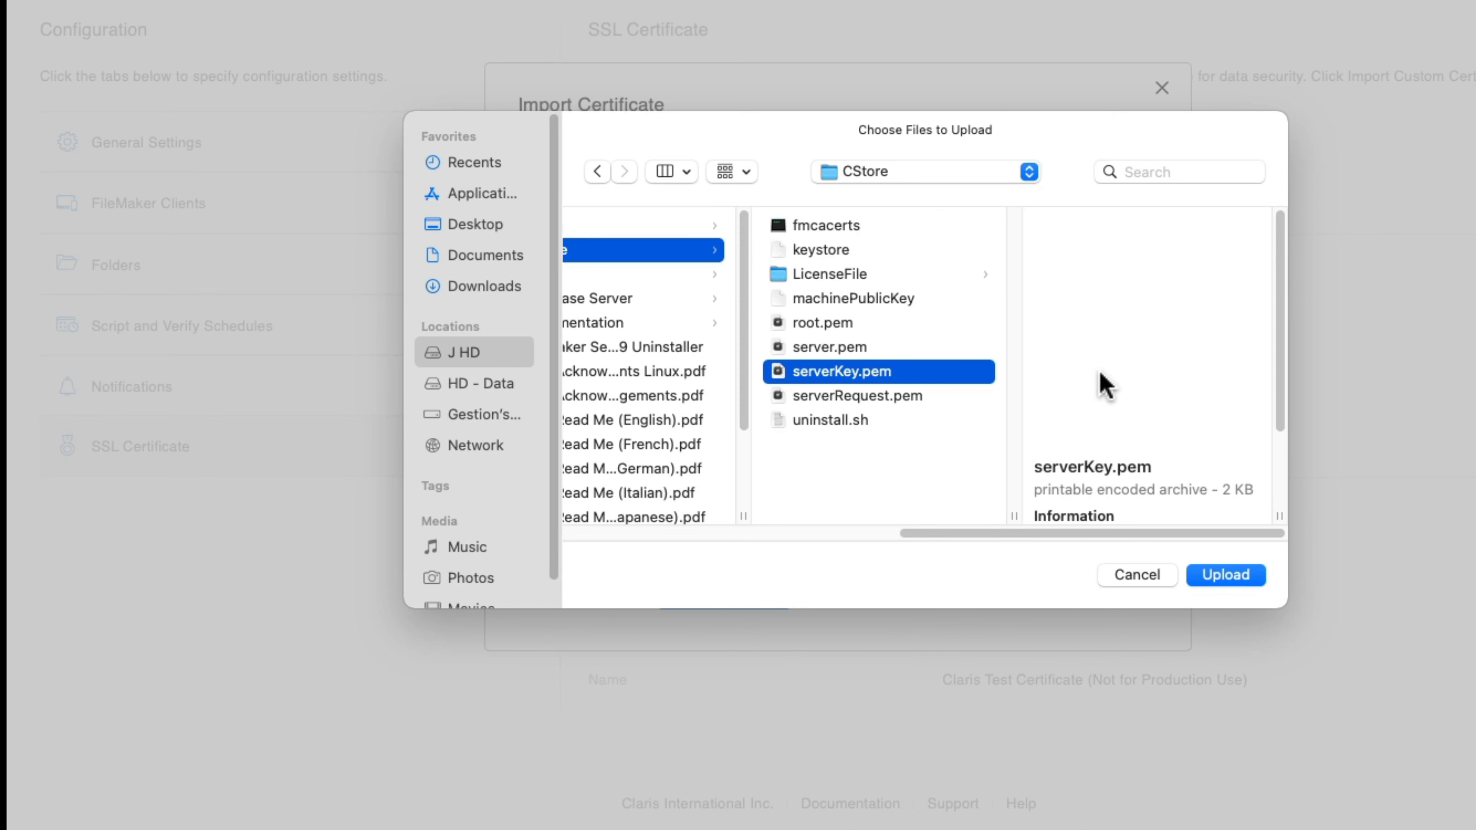
left_click(1228, 577)
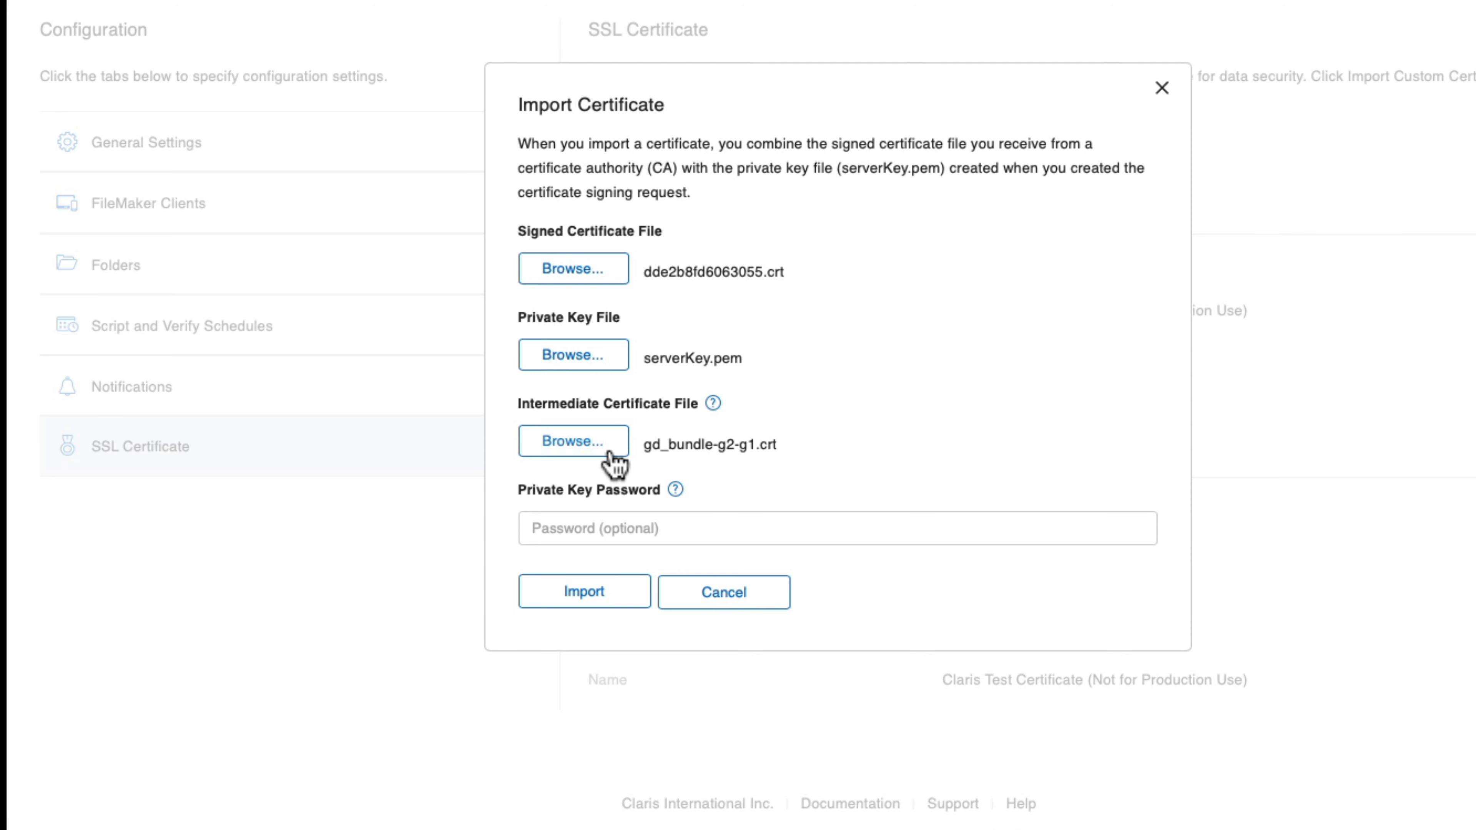
Enter the private key password, import the custom SSL certificate with the chosen files, and acknowledge the import.
left_click(574, 530)
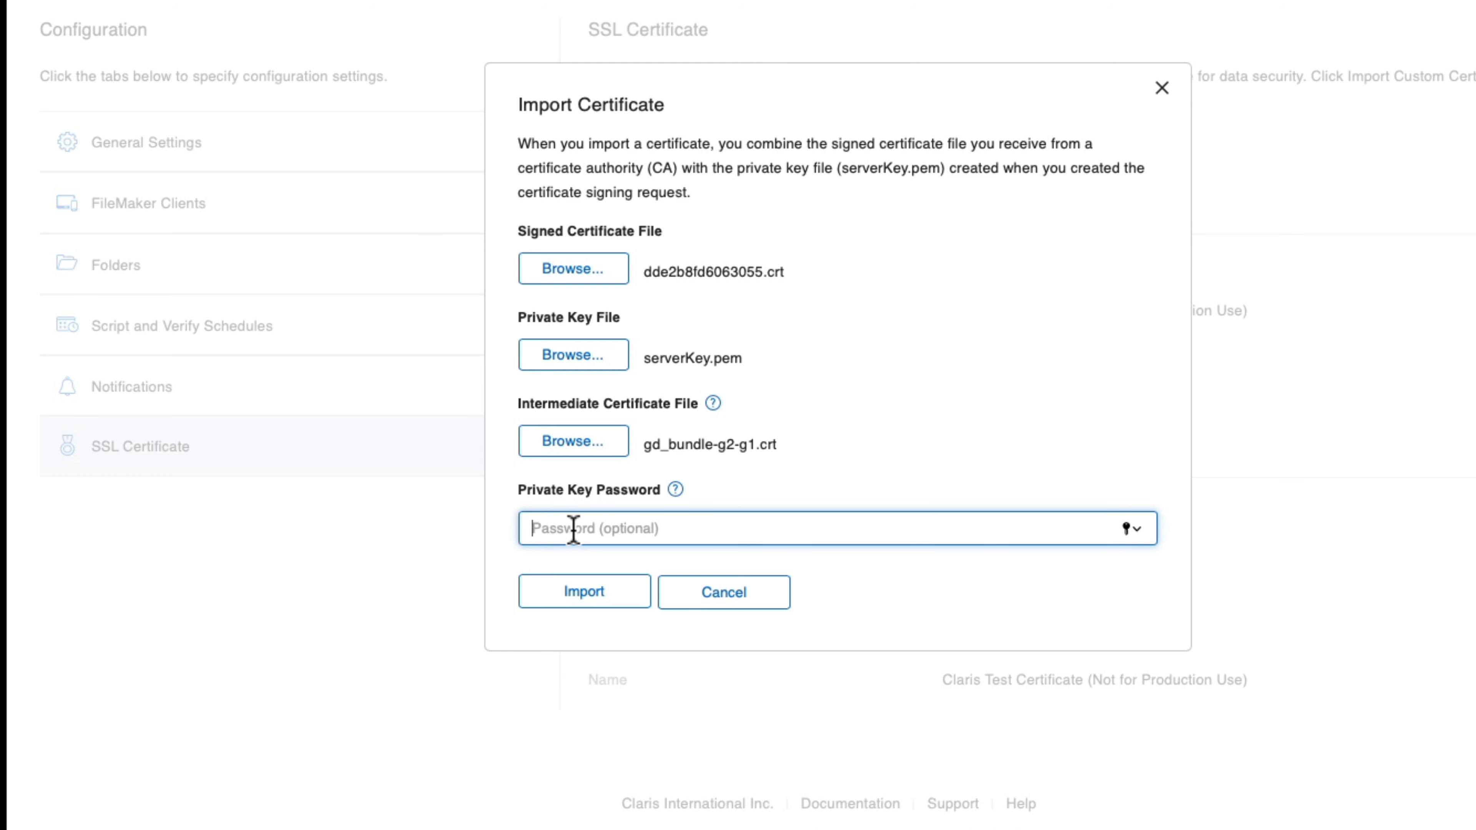
key("super+v")
left_click(588, 596)
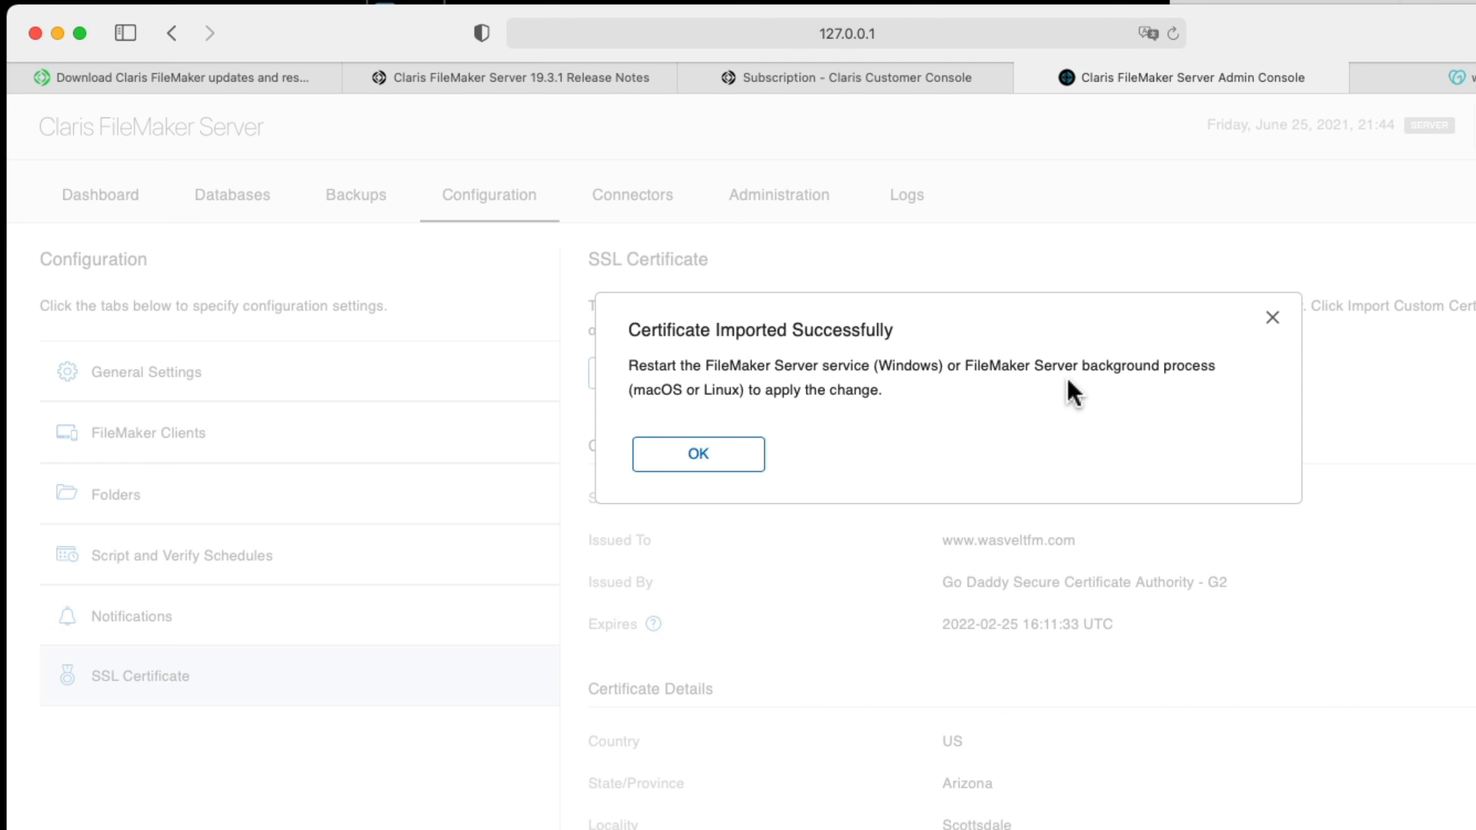
left_click(708, 452)
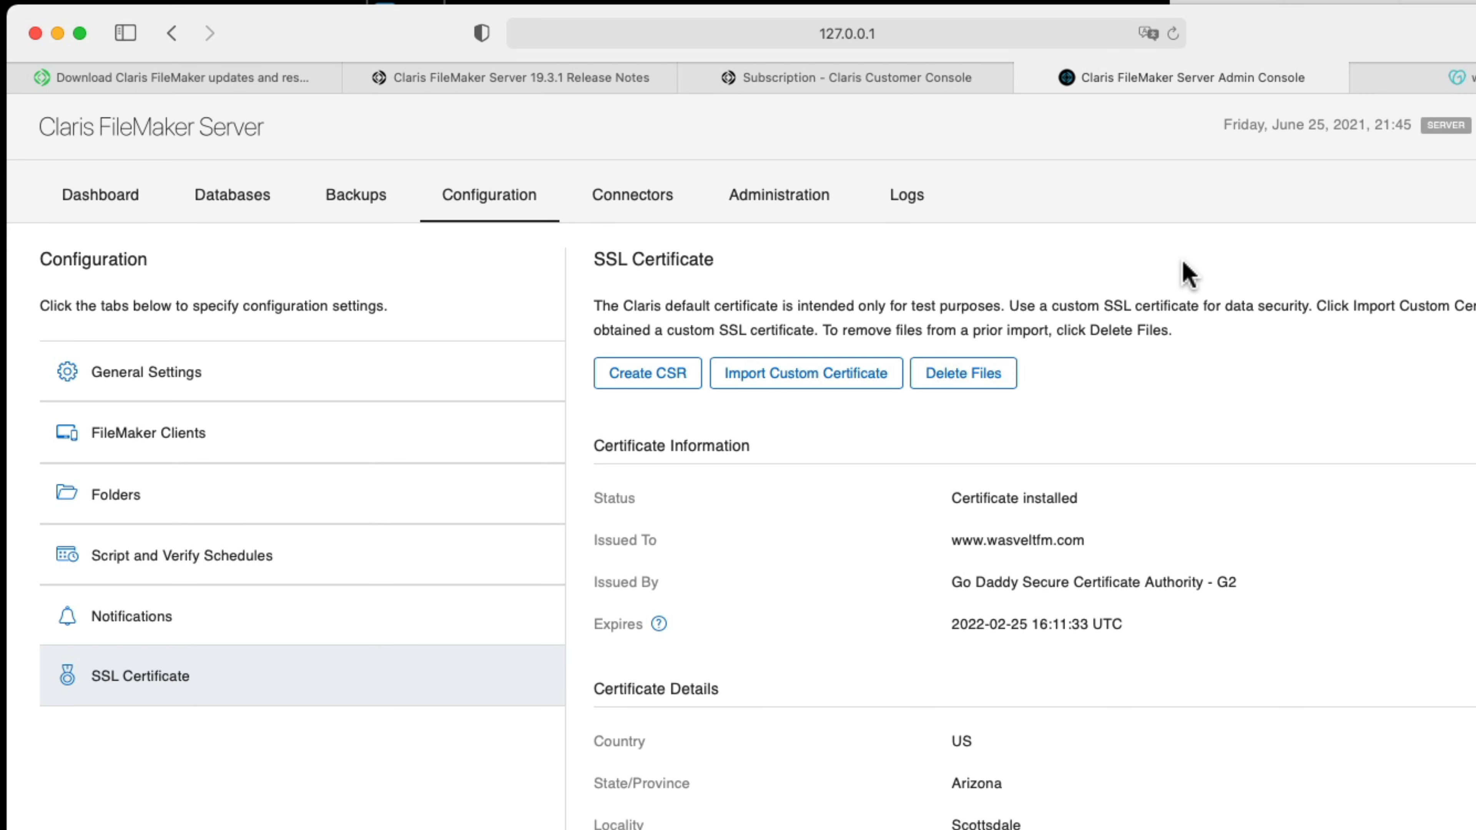
Stop the Database Server from the general configuration settings with a delay time of 0 minutes and no client message.
left_click(105, 207)
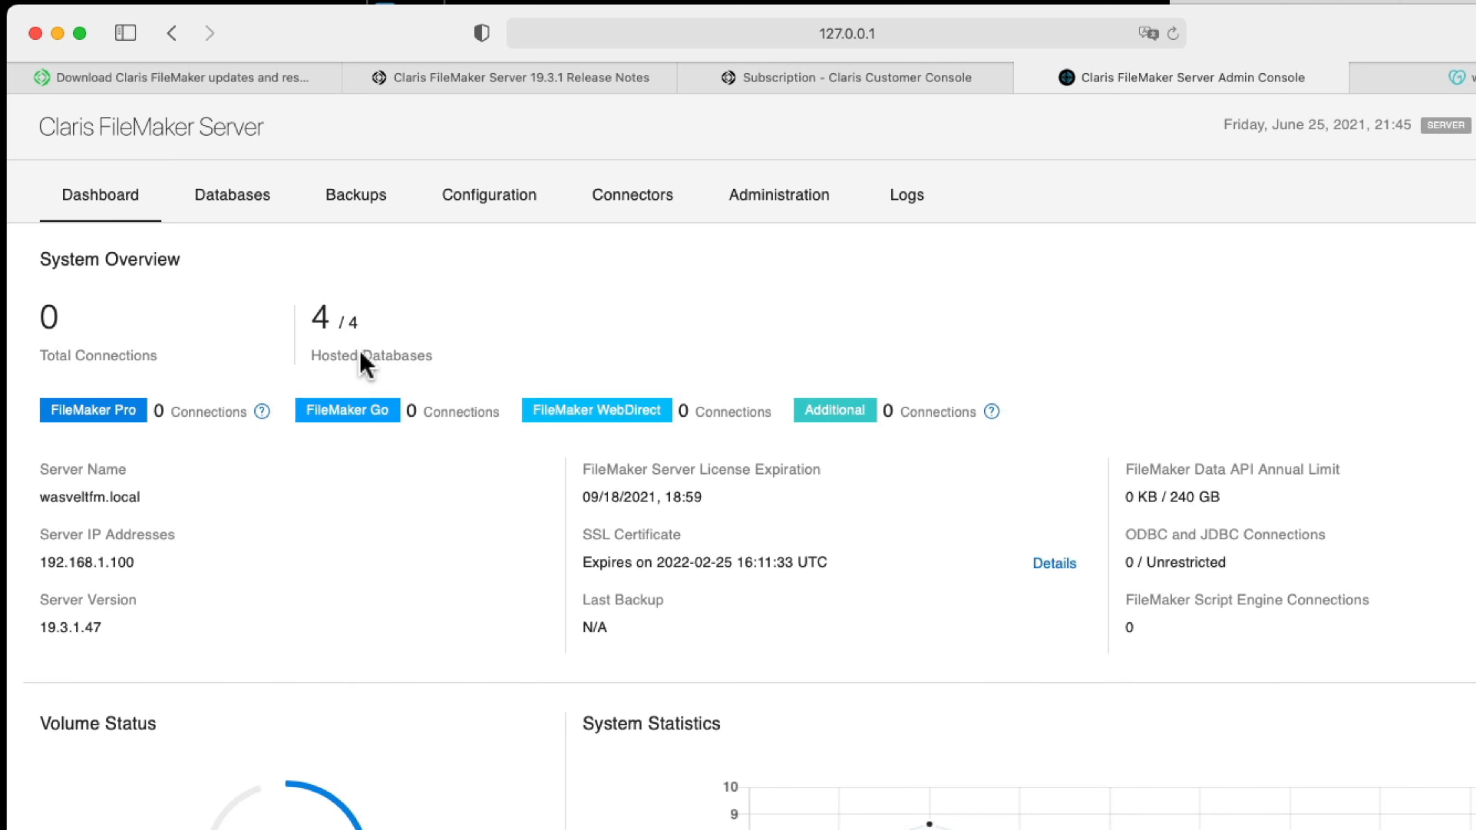
left_click(251, 206)
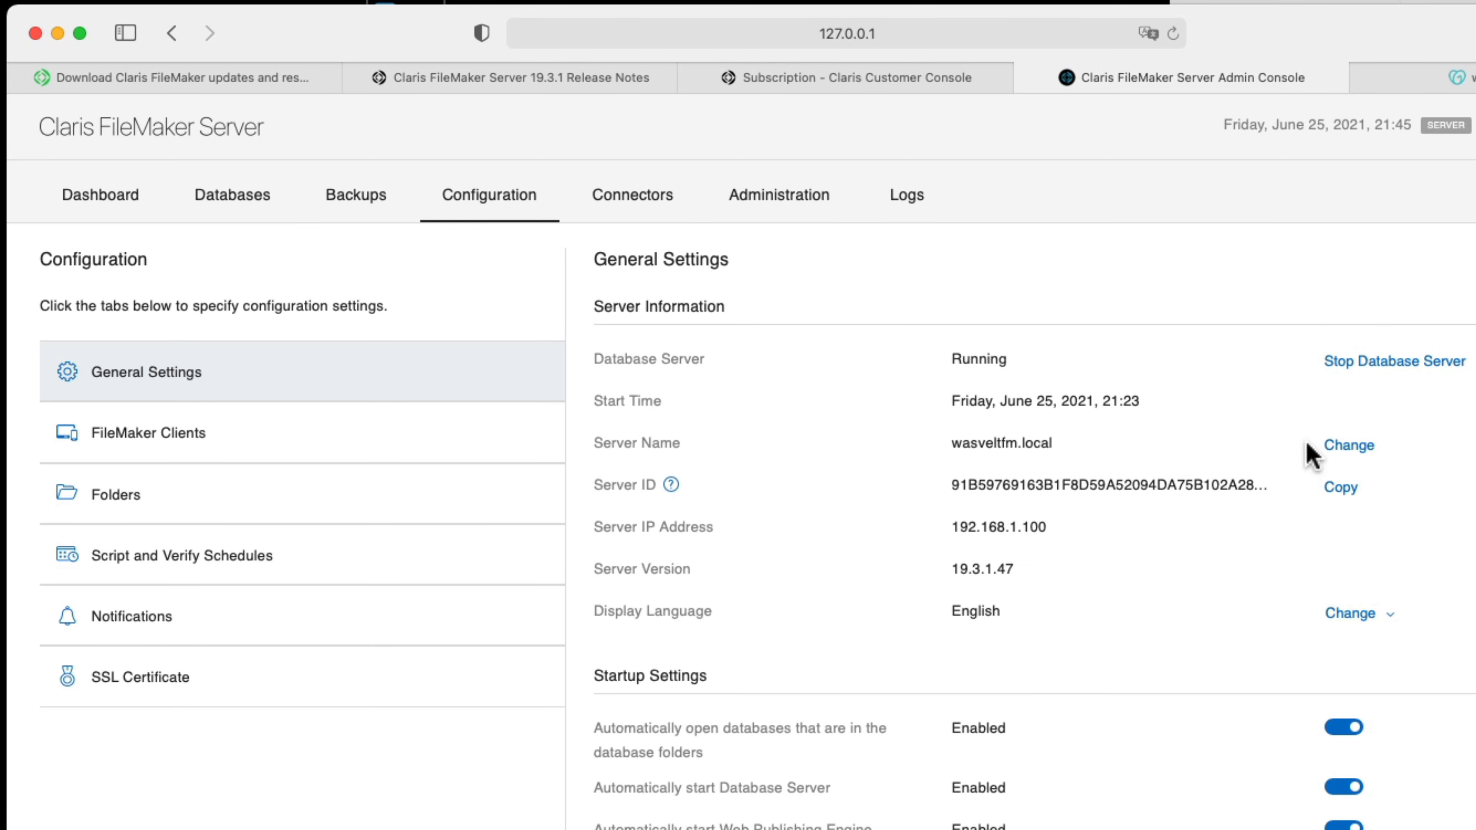
left_click(1394, 365)
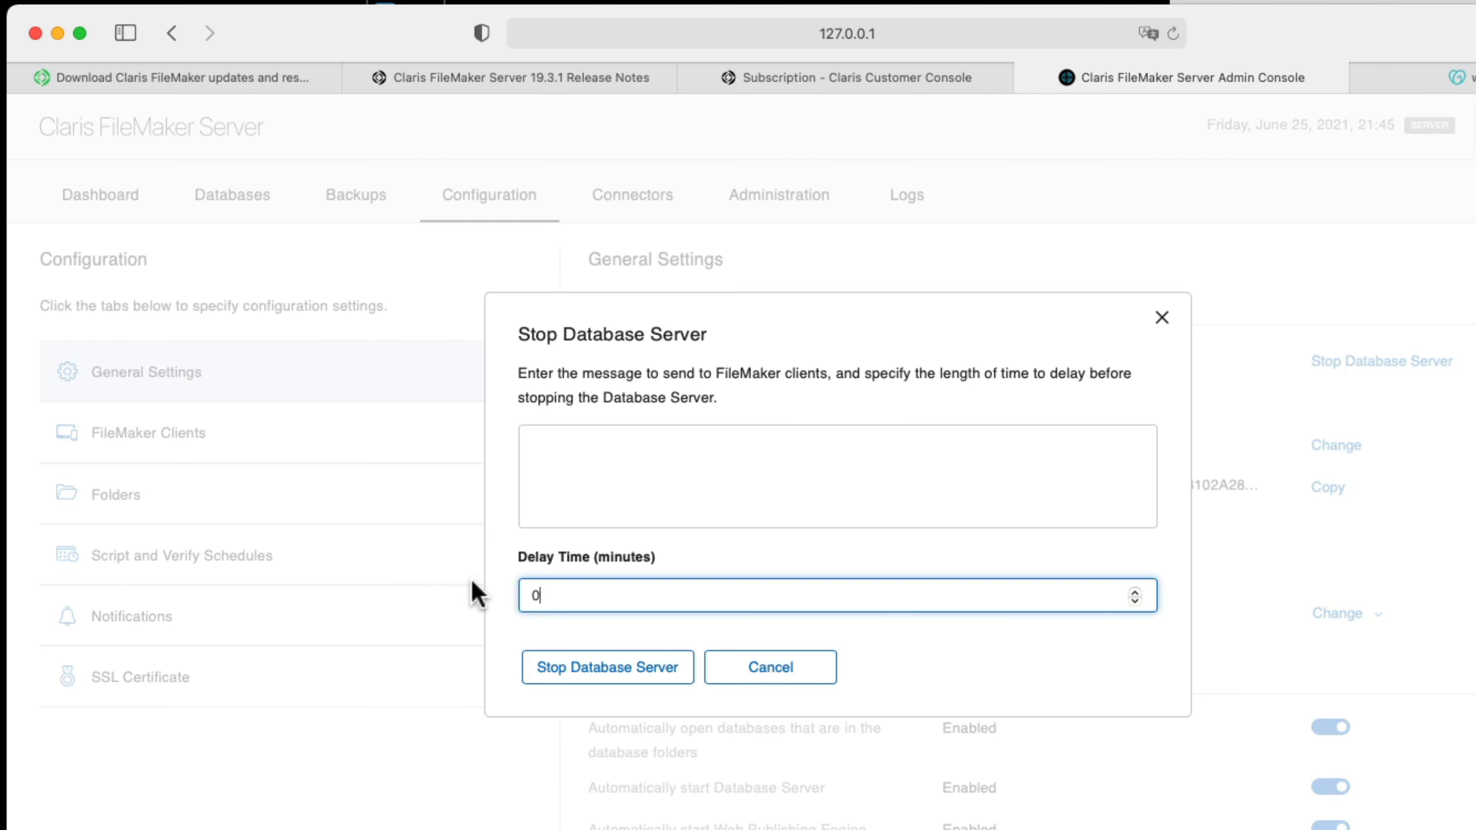
left_click(601, 668)
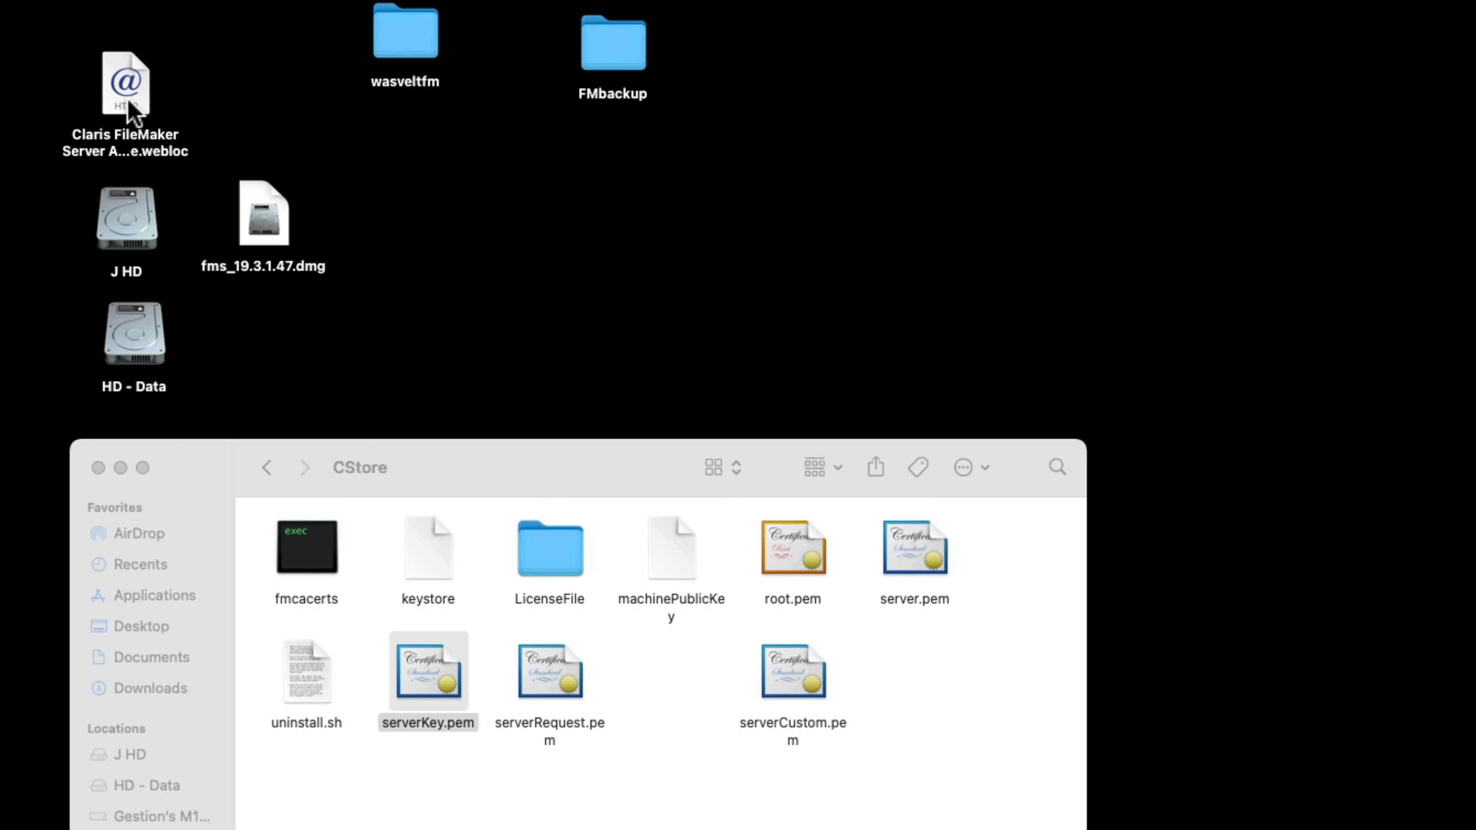
Reopen the Admin Console from its desktop web link, start the Database Server again, and check the 28_Viovelt database's status.
double_click(129, 102)
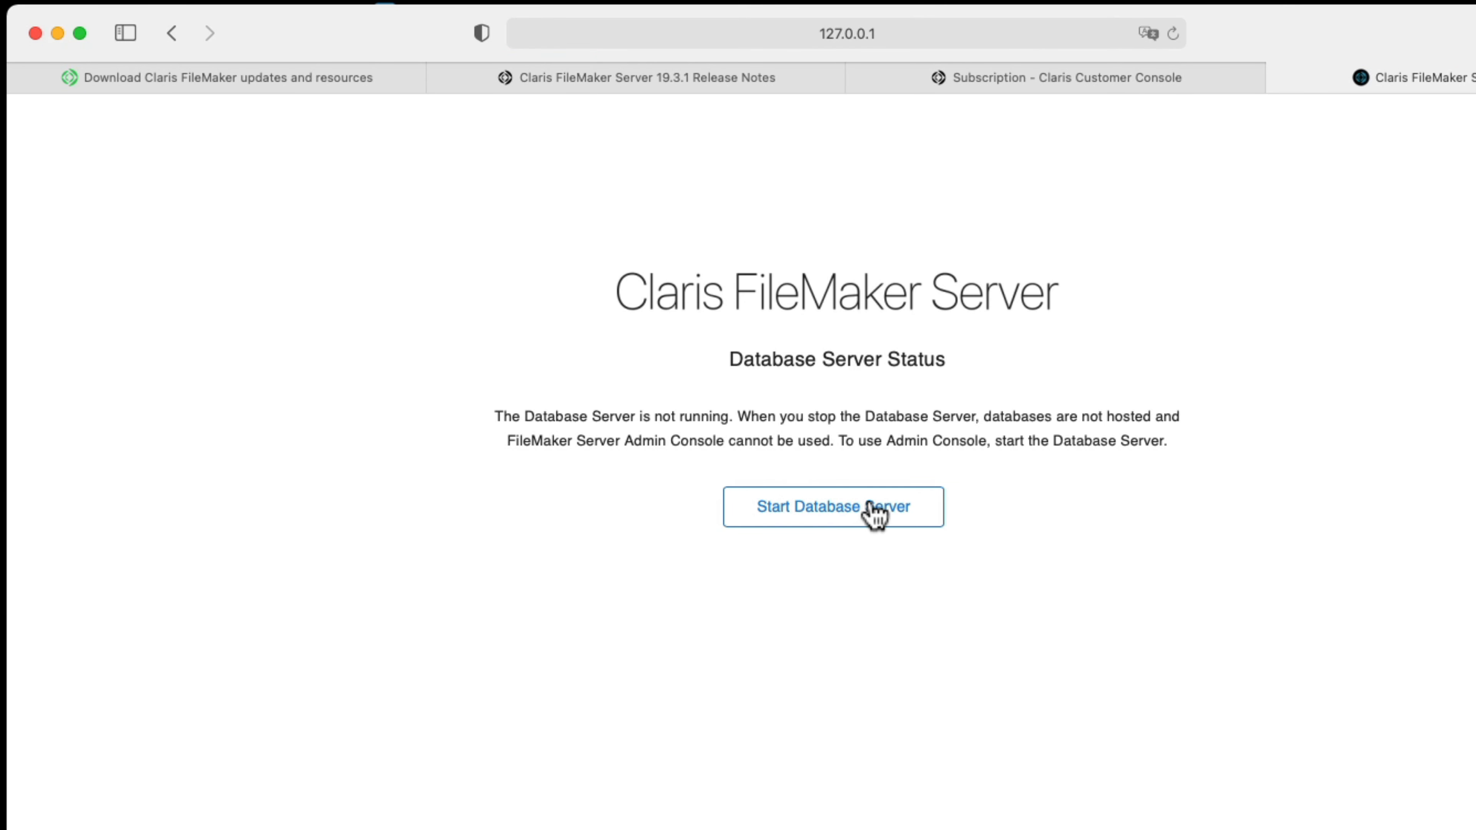
left_click(826, 510)
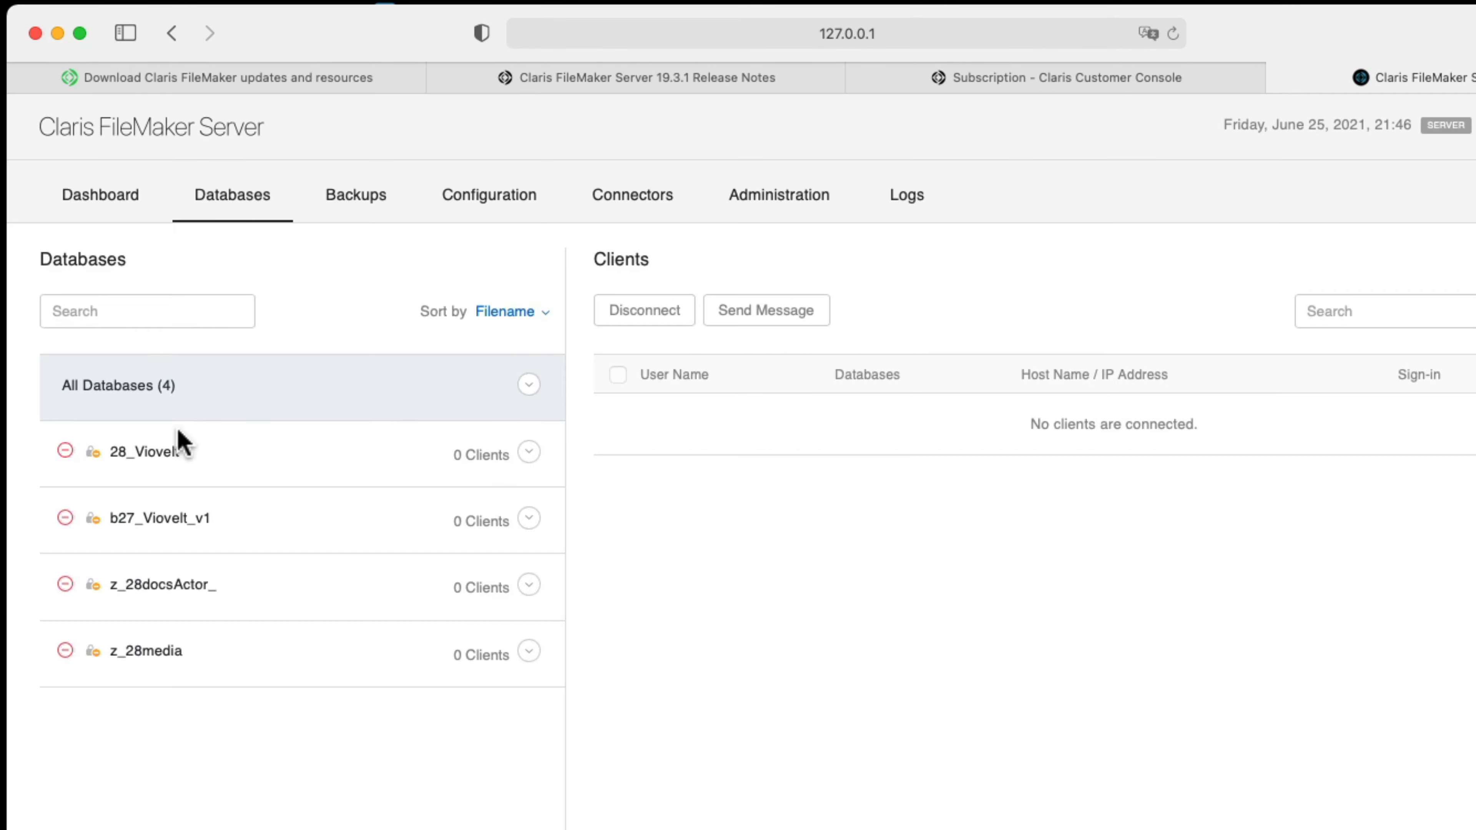
left_click(63, 451)
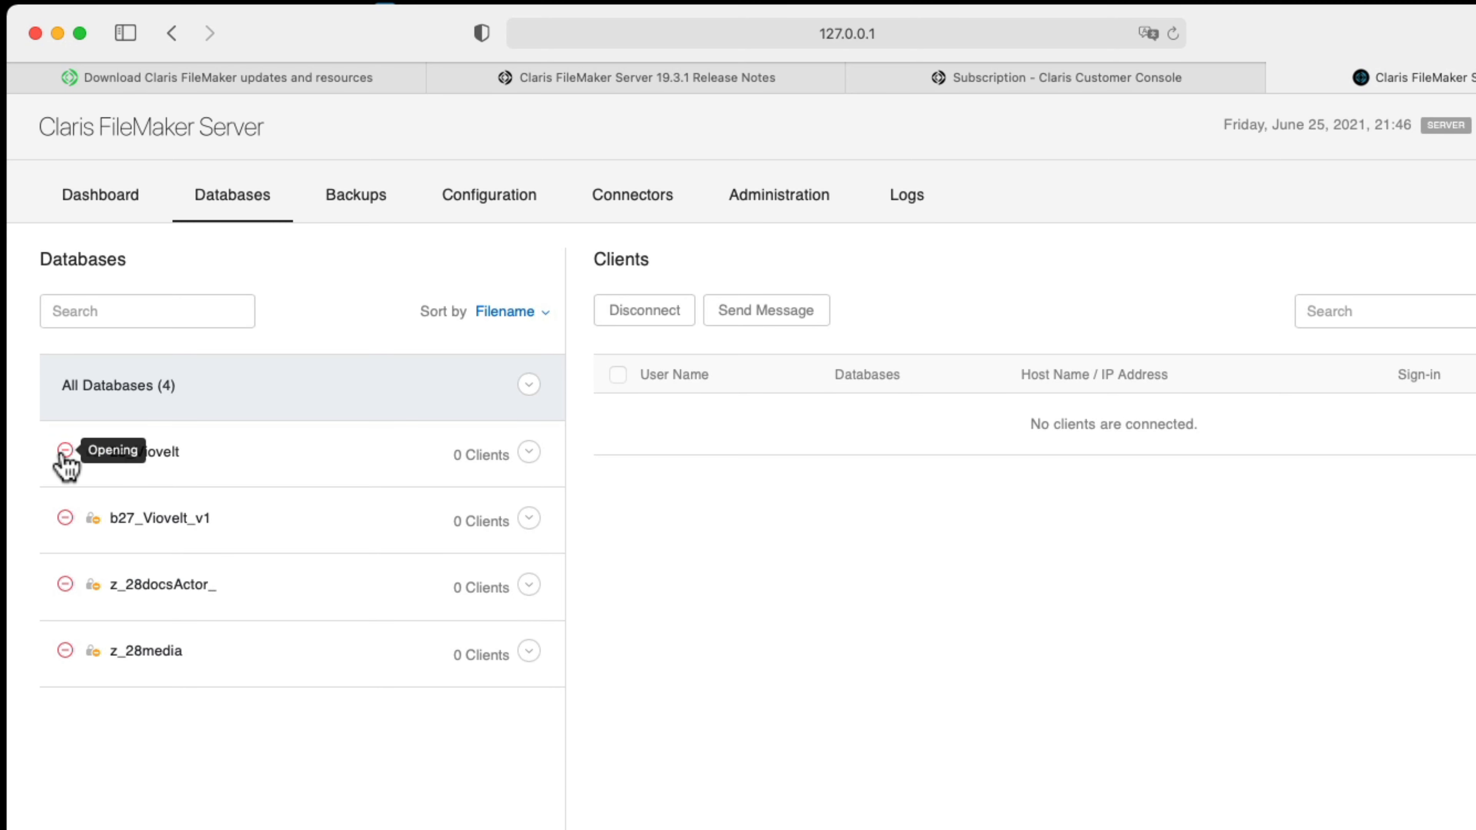